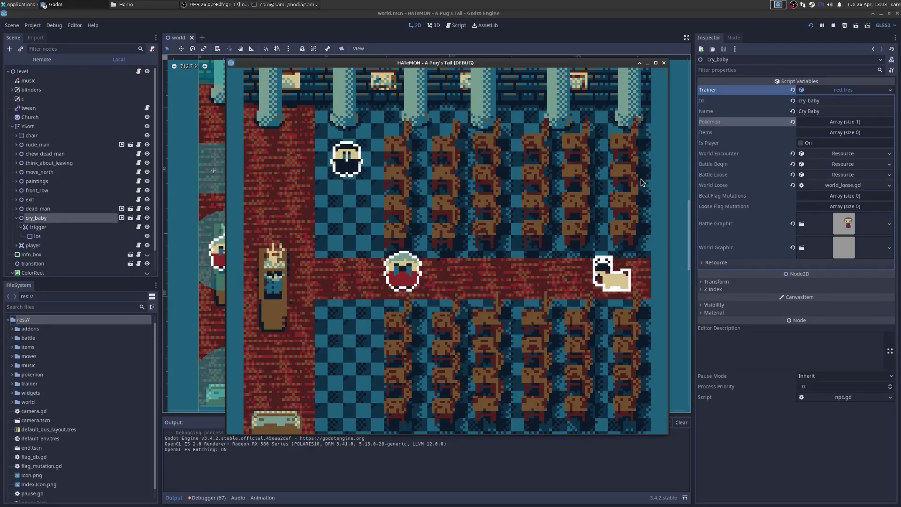
Walk the pug along the carpet to Cry Baby and talk through her dialogue into battle.
{"action": "key", "text": "Left"}
{"action": "key", "text": "Right"}
{"action": "key", "text": "Up"}
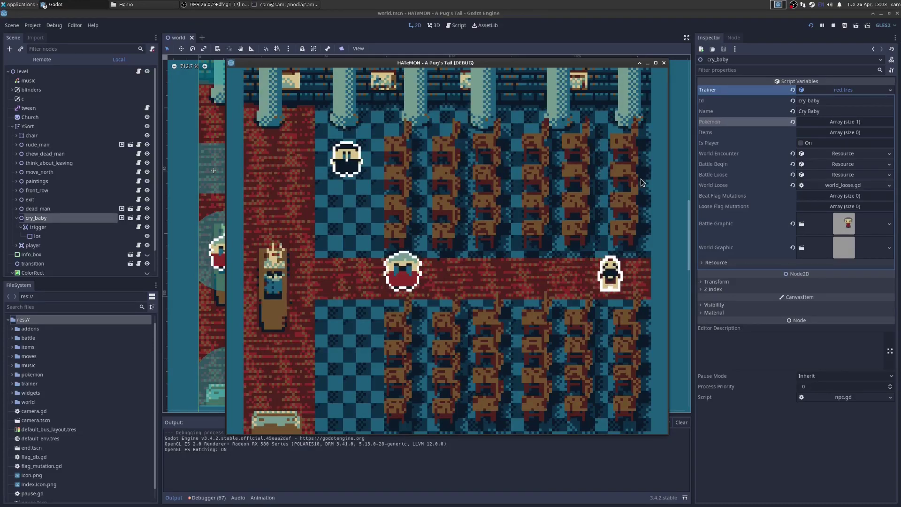
{"action": "key", "text": "Left"}
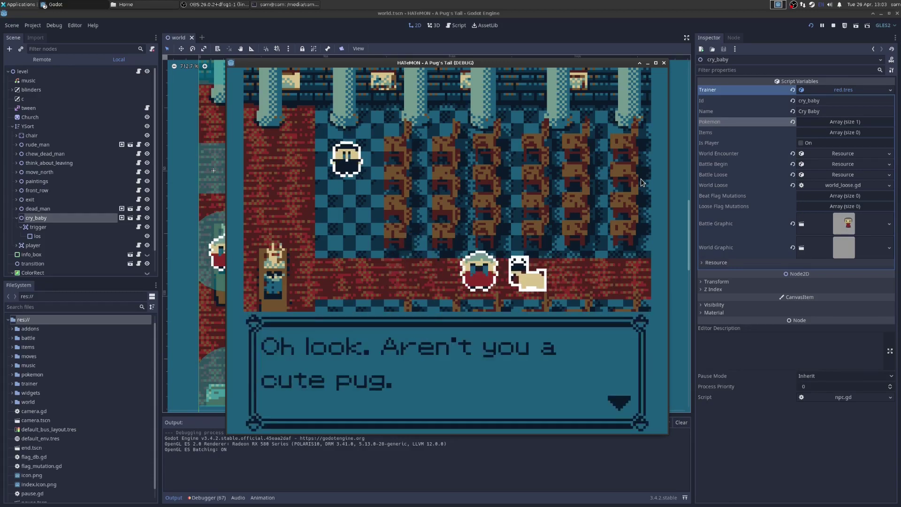
{"action": "key", "text": "Return"}
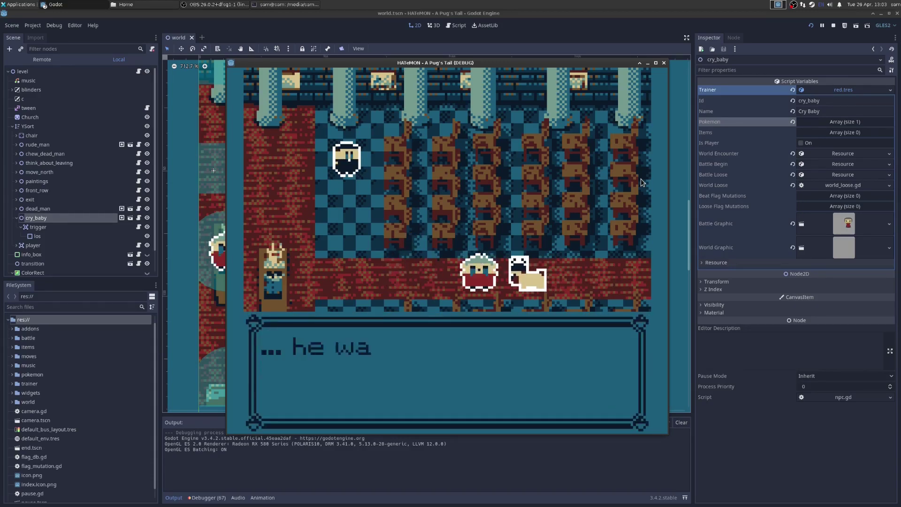
{"action": "key", "text": "Return"}
{"action": "key", "text": "Return"}
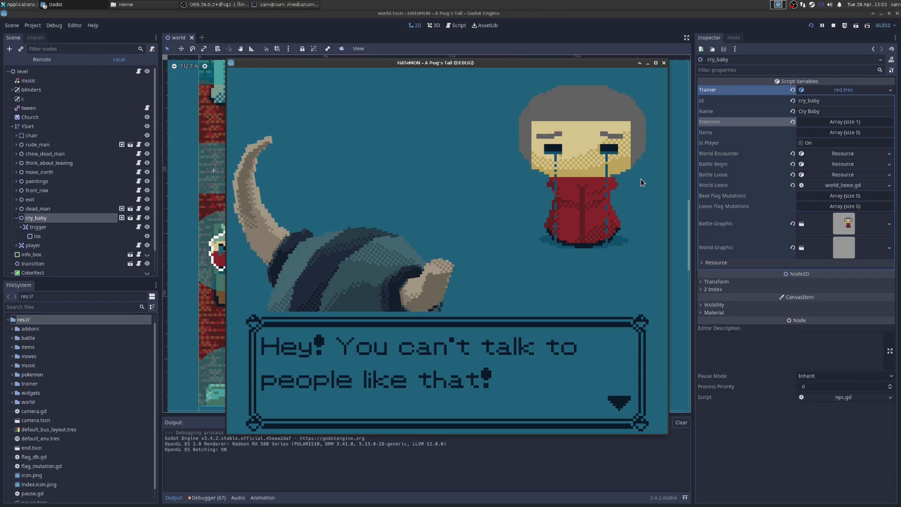
Advance the battle intro, try the HAT, RUN and FIGHT choices, then stop the game with F8.
{"action": "key", "text": "Return"}
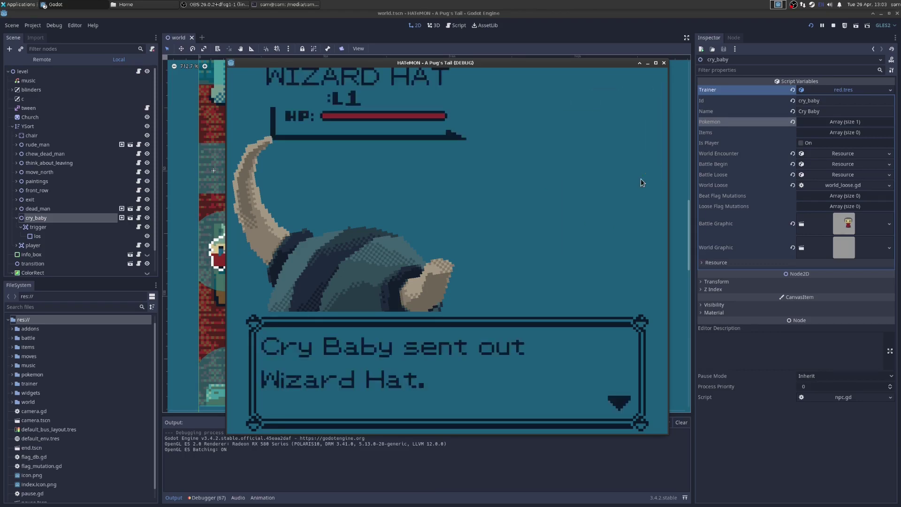
{"action": "key", "text": "Return"}
{"action": "key", "text": "Return"}
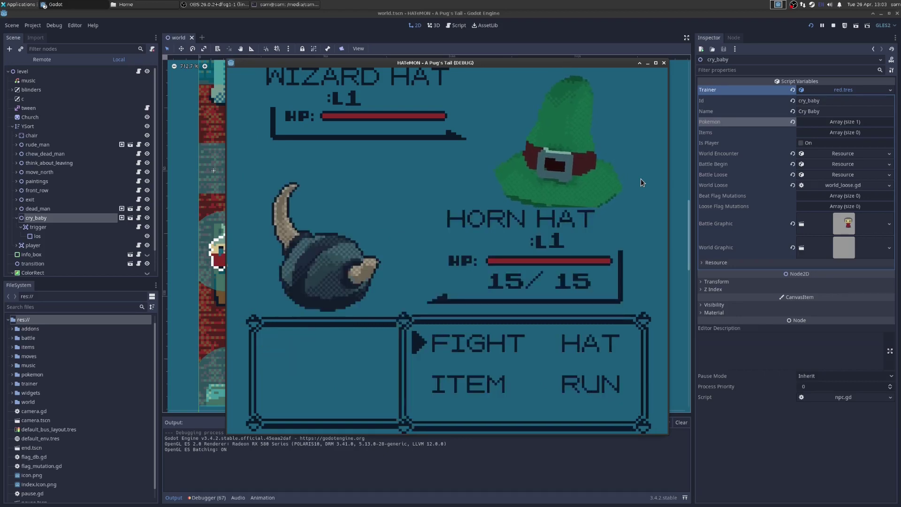
{"action": "key", "text": "Right"}
{"action": "key", "text": "Return"}
{"action": "key", "text": "Escape"}
{"action": "key", "text": "Down"}
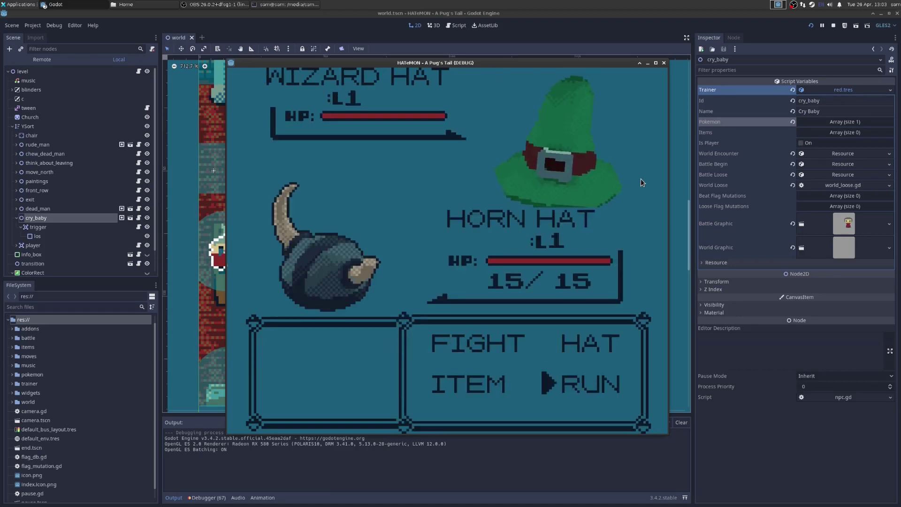
{"action": "key", "text": "Up"}
{"action": "key", "text": "Left"}
{"action": "key", "text": "Return"}
{"action": "key", "text": "Return"}
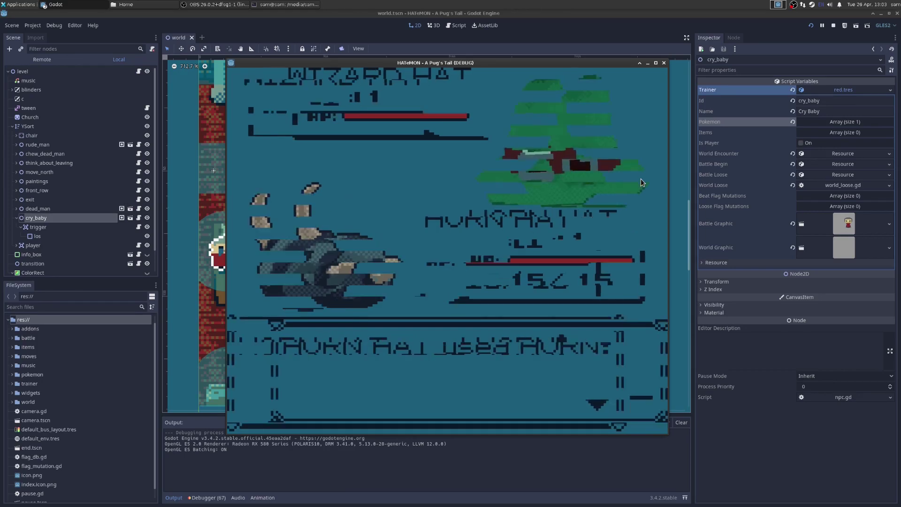
{"action": "key", "text": "F8"}
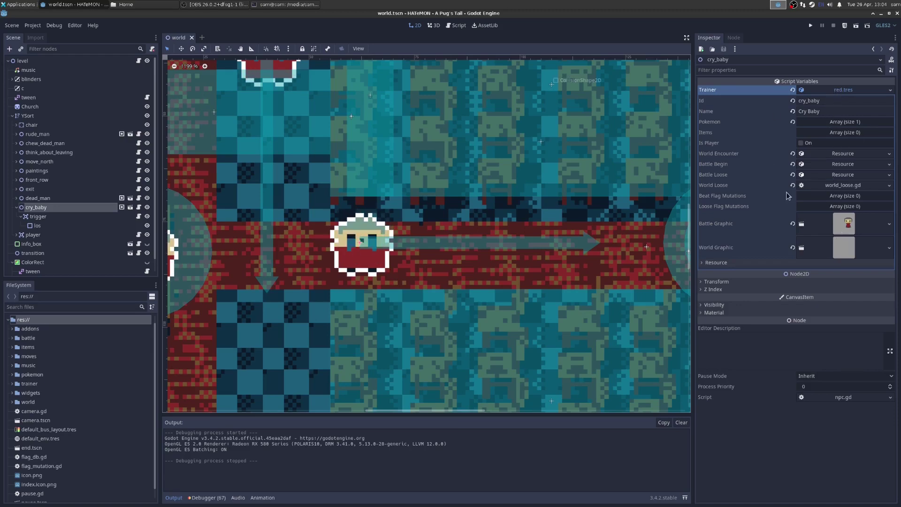
Read Cry Baby's World Encounter and Battle Begin text, then expand her Pokemon list showing wizard_hat.tres.
{"action": "left_click", "coordinate": [838, 154]}
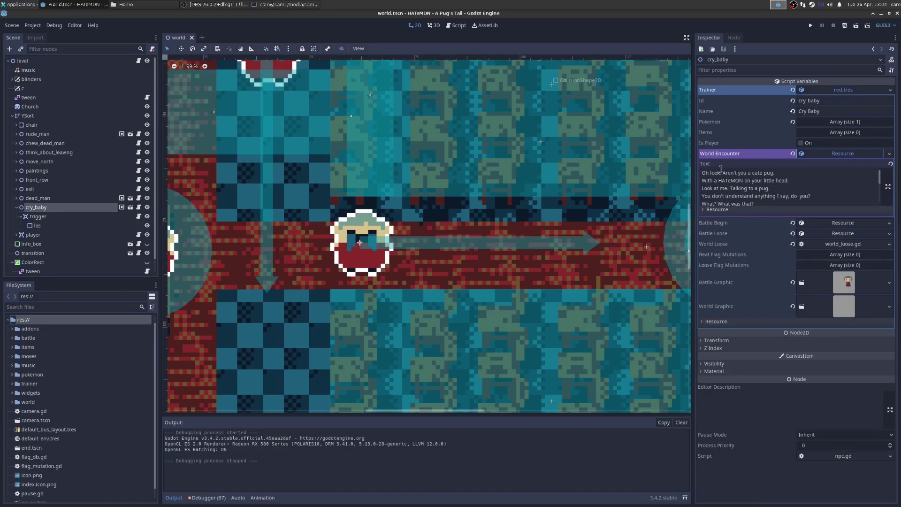
{"action": "mouse_move", "coordinate": [702, 172]}
{"action": "left_mouse_down"}
{"action": "mouse_move", "coordinate": [771, 205]}
{"action": "mouse_move", "coordinate": [692, 178]}
{"action": "left_mouse_up"}
{"action": "left_click", "coordinate": [816, 154]}
{"action": "left_click", "coordinate": [840, 164]}
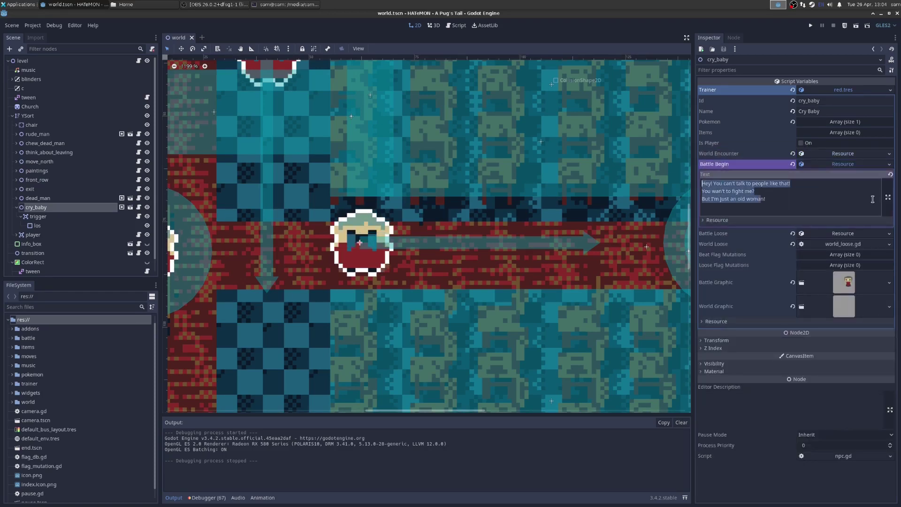
{"action": "left_click", "coordinate": [851, 164]}
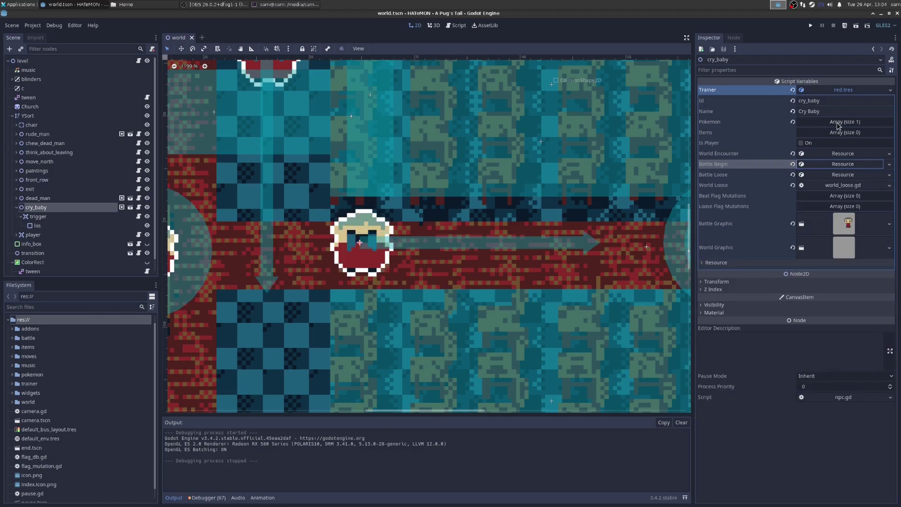
{"action": "left_click", "coordinate": [839, 123]}
{"action": "left_click", "coordinate": [853, 143]}
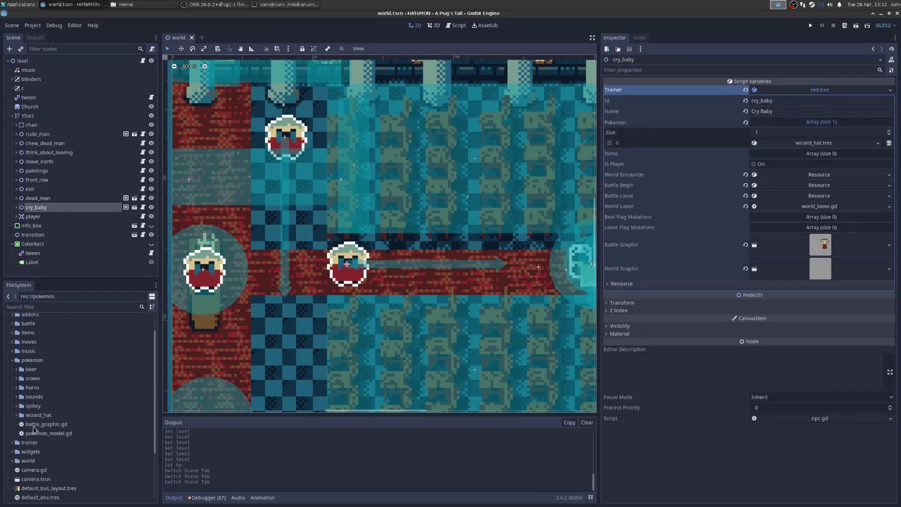
Expand res://moves/electric, select thunderbolt.tres, and check its Type options without changing them.
{"action": "scroll", "coordinate": [34, 423], "scroll_direction": "up", "scroll_amount": 2}
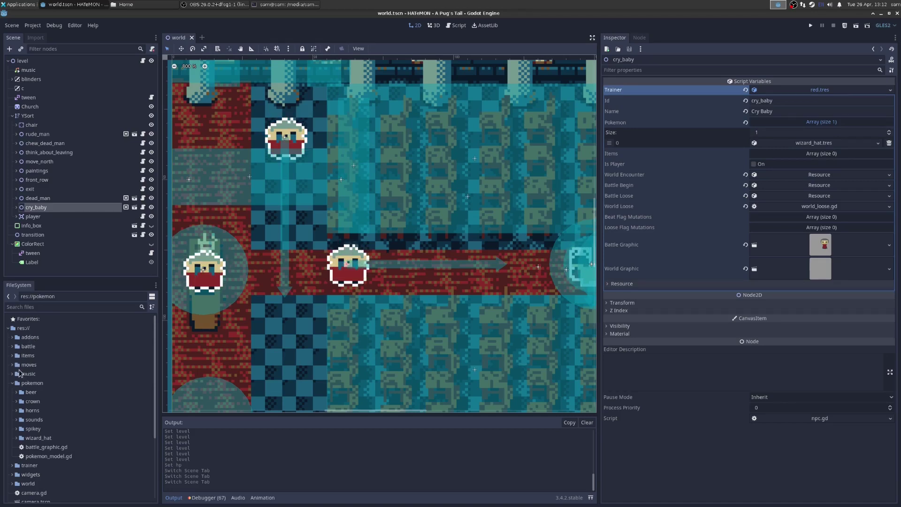
{"action": "left_click", "coordinate": [26, 365]}
{"action": "left_click", "coordinate": [12, 365]}
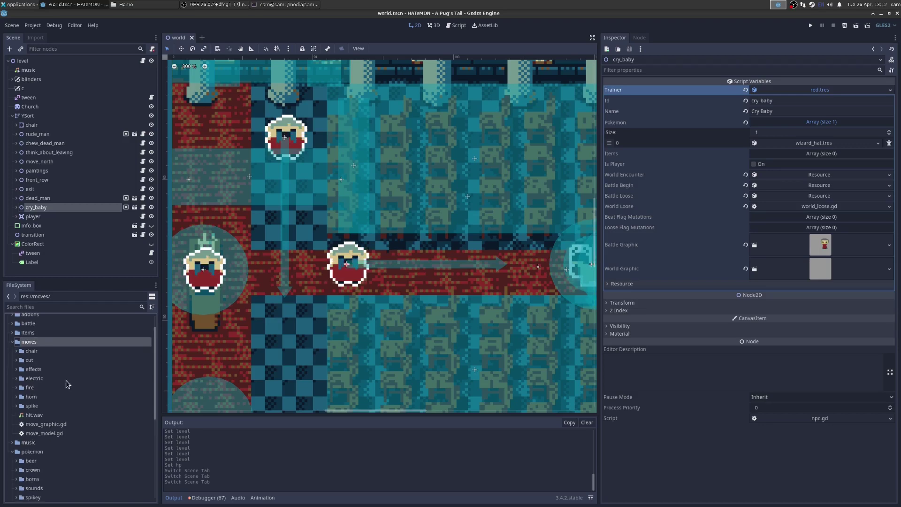
{"action": "left_click", "coordinate": [33, 379]}
{"action": "left_click", "coordinate": [17, 388]}
{"action": "scroll", "coordinate": [28, 414], "scroll_direction": "down", "scroll_amount": 1}
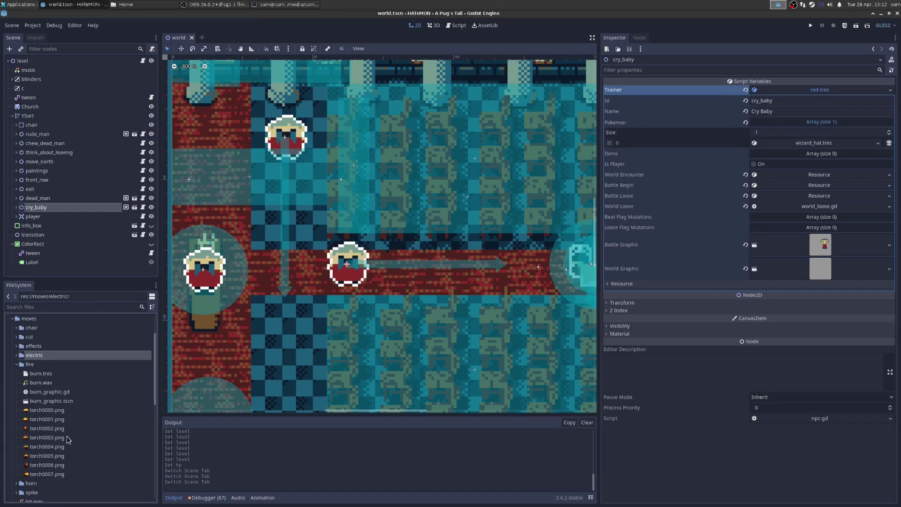
{"action": "scroll", "coordinate": [53, 430], "scroll_direction": "up", "scroll_amount": 2}
{"action": "left_click", "coordinate": [17, 403]}
{"action": "scroll", "coordinate": [17, 405], "scroll_direction": "down", "scroll_amount": 2}
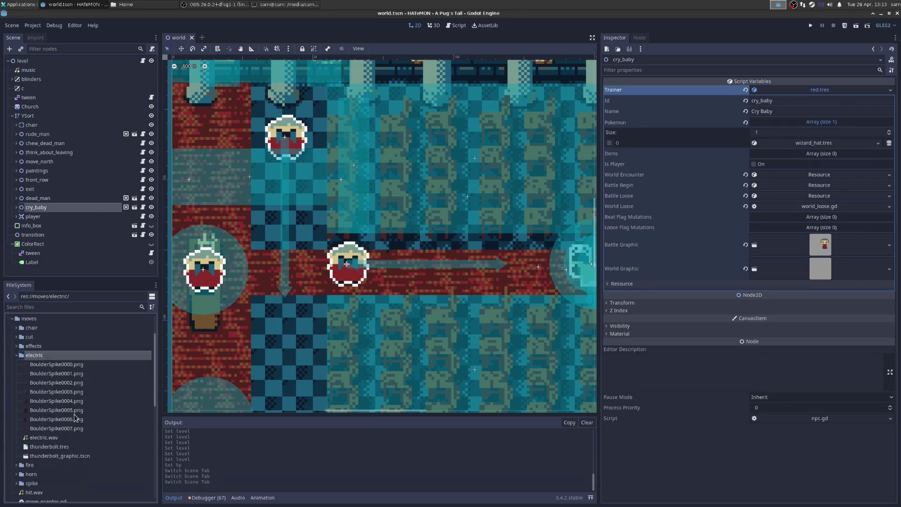
{"action": "left_click", "coordinate": [44, 448]}
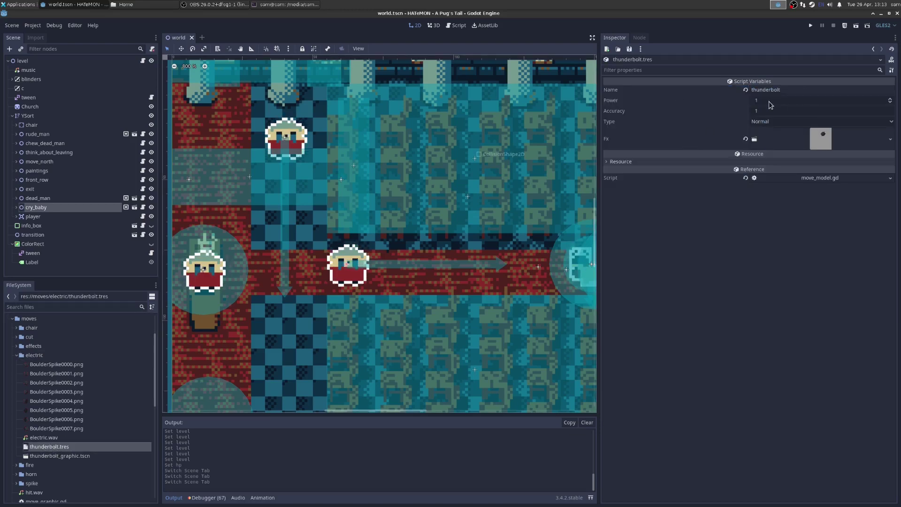
{"action": "left_click", "coordinate": [794, 121]}
{"action": "left_click", "coordinate": [781, 136]}
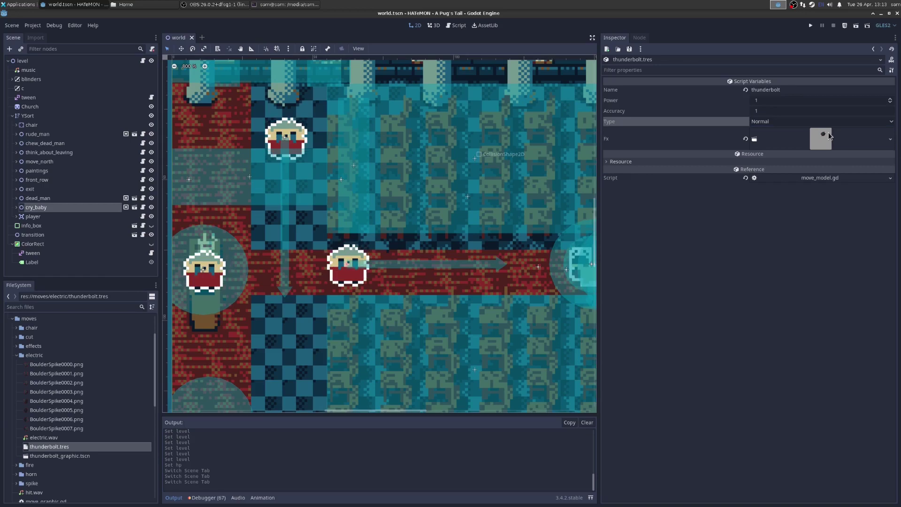
Open thunderbolt_graphic.tscn to view its audio node, then reselect thunderbolt.tres.
{"action": "double_click", "coordinate": [58, 456]}
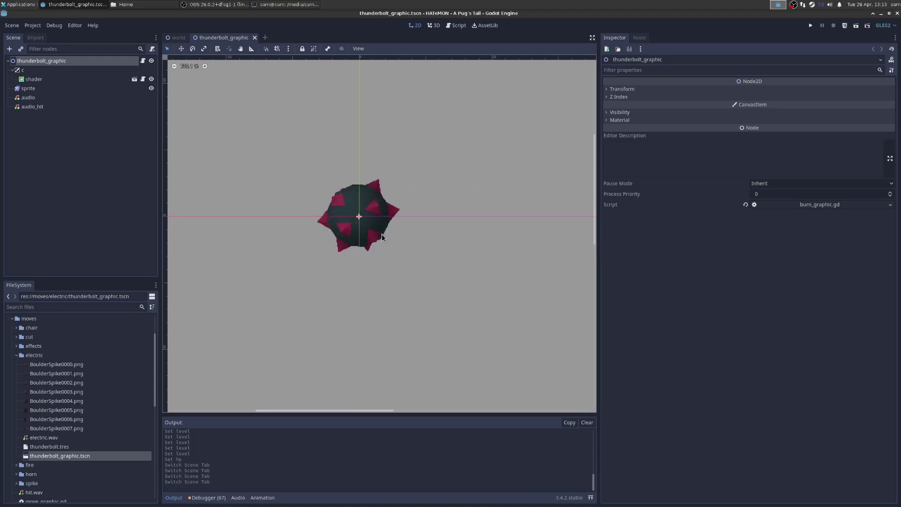
{"action": "left_click", "coordinate": [29, 97]}
{"action": "left_click", "coordinate": [45, 446]}
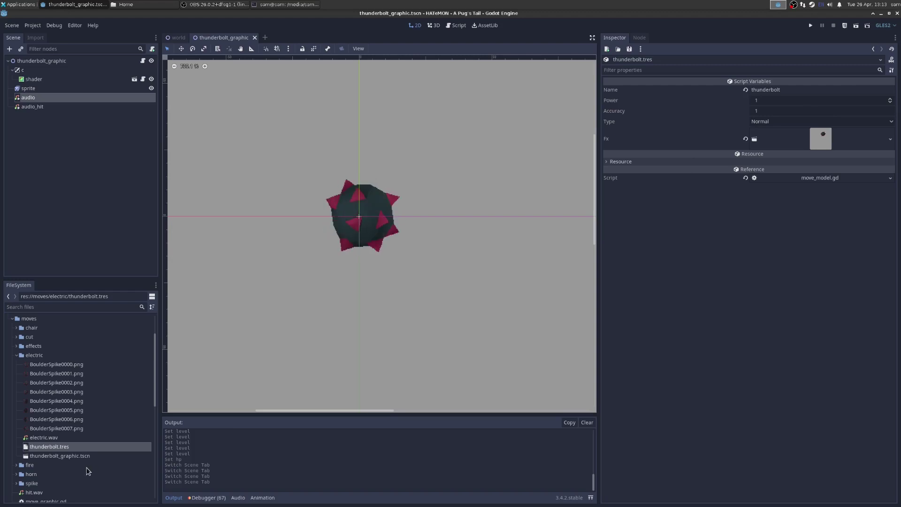
Duplicate thunderbolt.tres as thunderpower.tres.
{"action": "right_click", "coordinate": [59, 448]}
{"action": "left_click", "coordinate": [89, 429]}
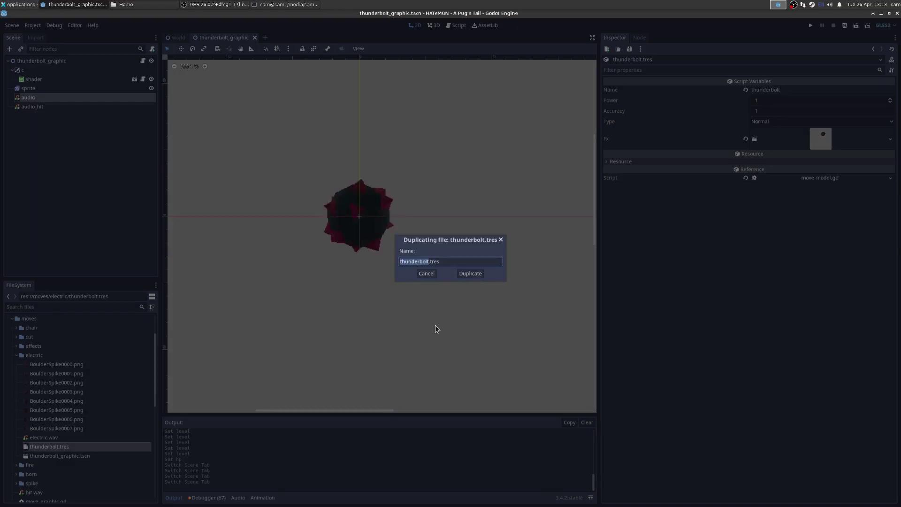
{"action": "key", "text": "Right"}
{"action": "key", "text": "BackSpace"}
{"action": "key", "text": "BackSpace"}
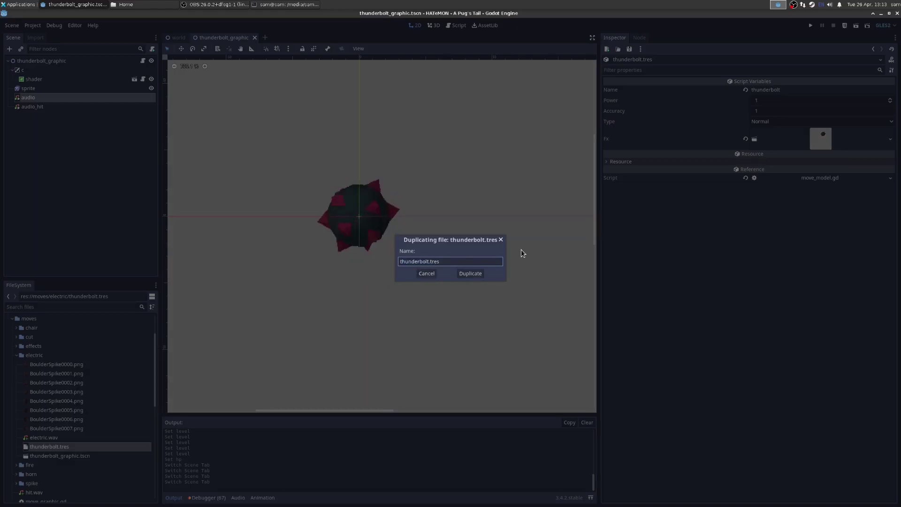
{"action": "key", "text": "BackSpace"}
{"action": "key", "text": "BackSpace"}
{"action": "type", "text": "power"}
{"action": "key", "text": "Return"}
Set thunderpower.tres to Name thunderpower, Power 5, Accuracy 2, Type Electric, and save.
{"action": "left_click", "coordinate": [51, 465]}
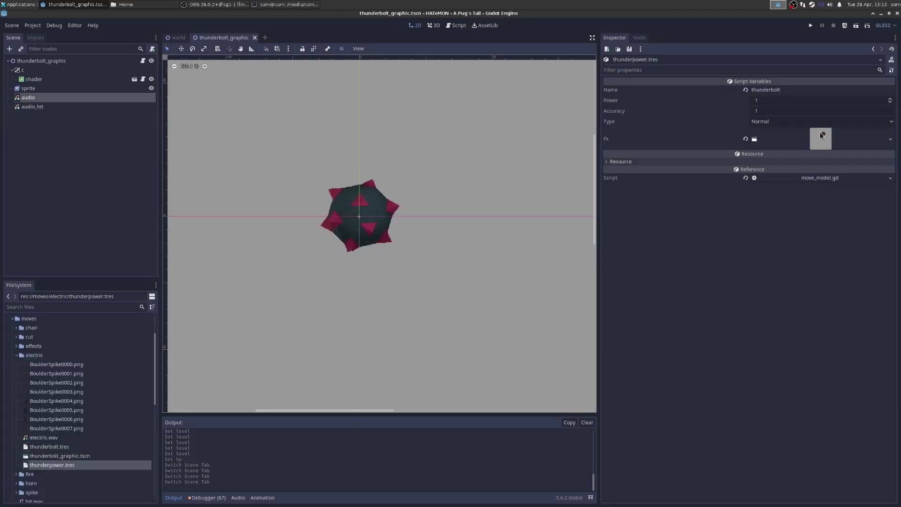
{"action": "left_click", "coordinate": [824, 90]}
{"action": "key", "text": "BackSpace"}
{"action": "key", "text": "BackSpace"}
{"action": "key", "text": "BackSpace"}
{"action": "key", "text": "BackSpace"}
{"action": "type", "text": "power"}
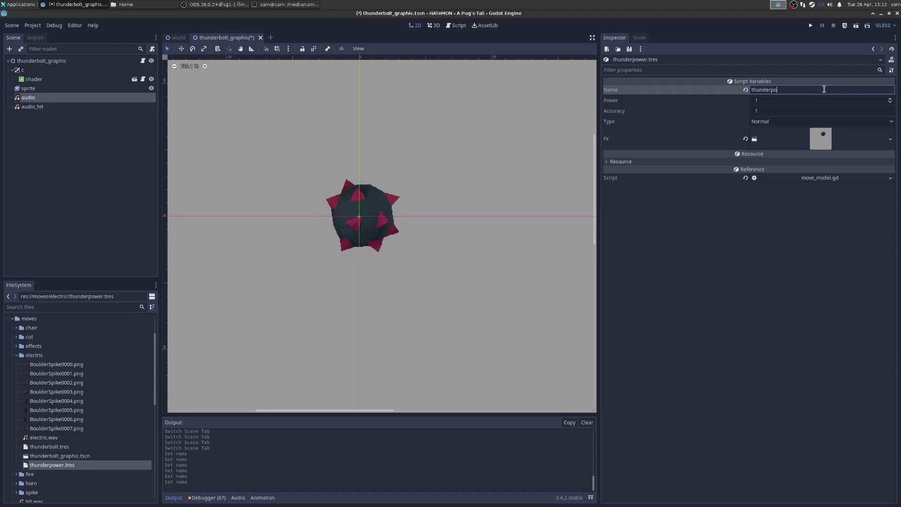
{"action": "left_click", "coordinate": [761, 101]}
{"action": "type", "text": "5"}
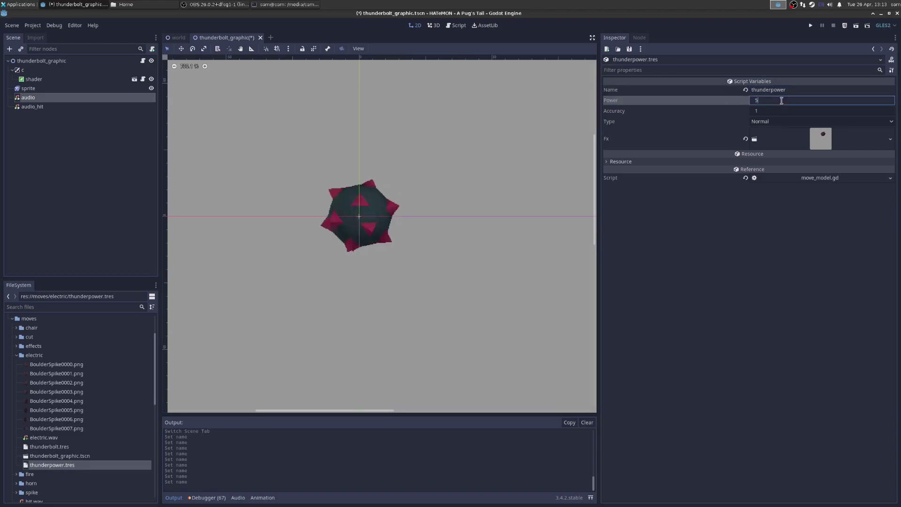
{"action": "key", "text": "Return"}
{"action": "left_click", "coordinate": [780, 111]}
{"action": "type", "text": "2"}
{"action": "key", "text": "Return"}
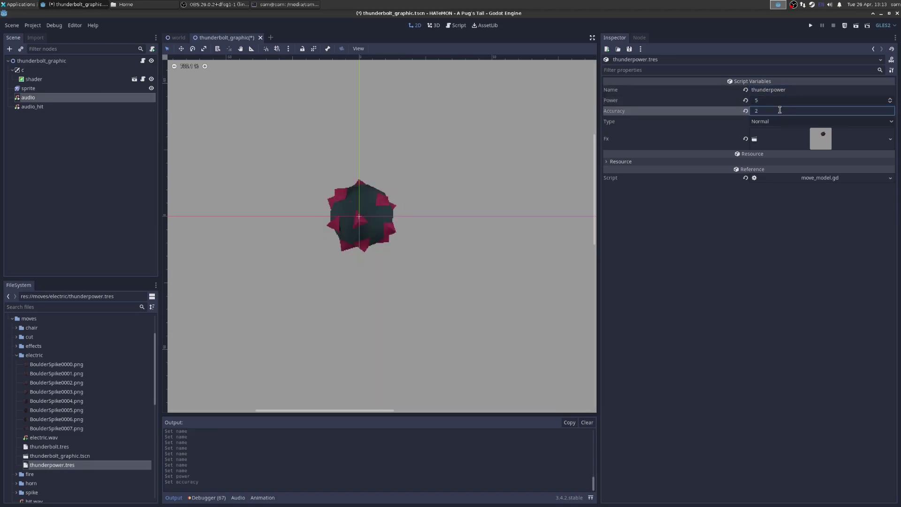
{"action": "left_click", "coordinate": [782, 121]}
{"action": "left_click", "coordinate": [774, 156]}
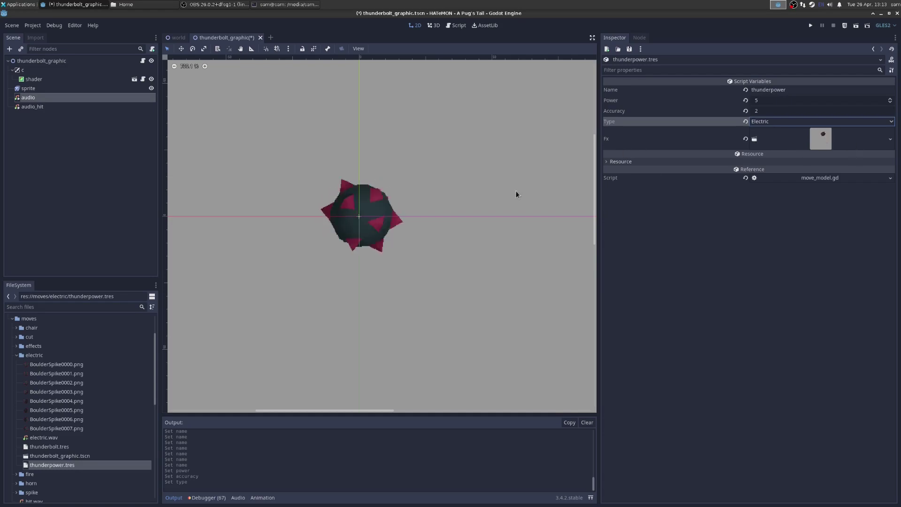
{"action": "key", "text": "ctrl+s"}
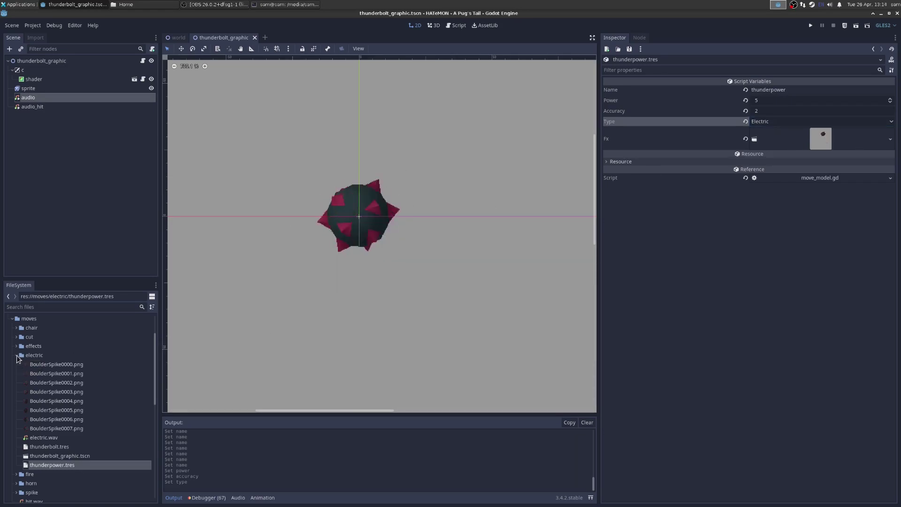
Expand the pokemon/wizard_hat folder and show wizard_hat.tres in the Inspector.
{"action": "scroll", "coordinate": [17, 358], "scroll_direction": "down", "scroll_amount": 5}
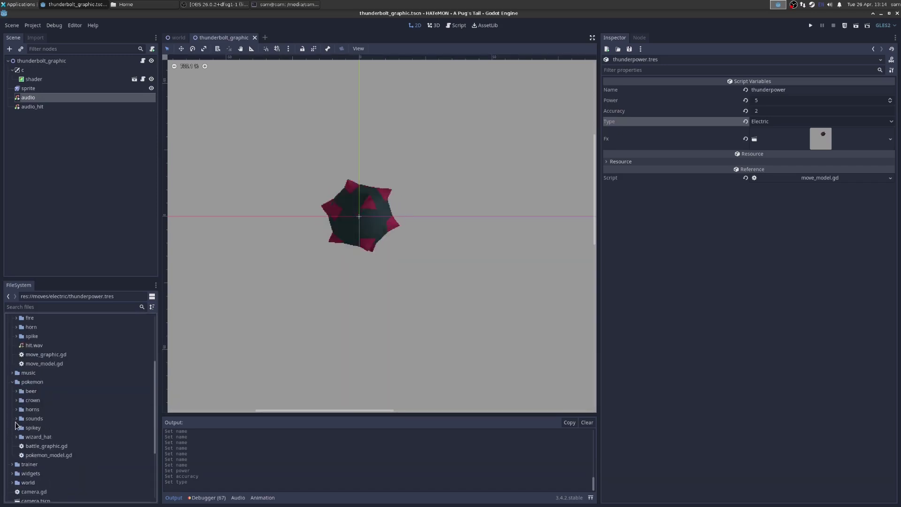
{"action": "left_click", "coordinate": [36, 384]}
{"action": "scroll", "coordinate": [61, 392], "scroll_direction": "down", "scroll_amount": 2}
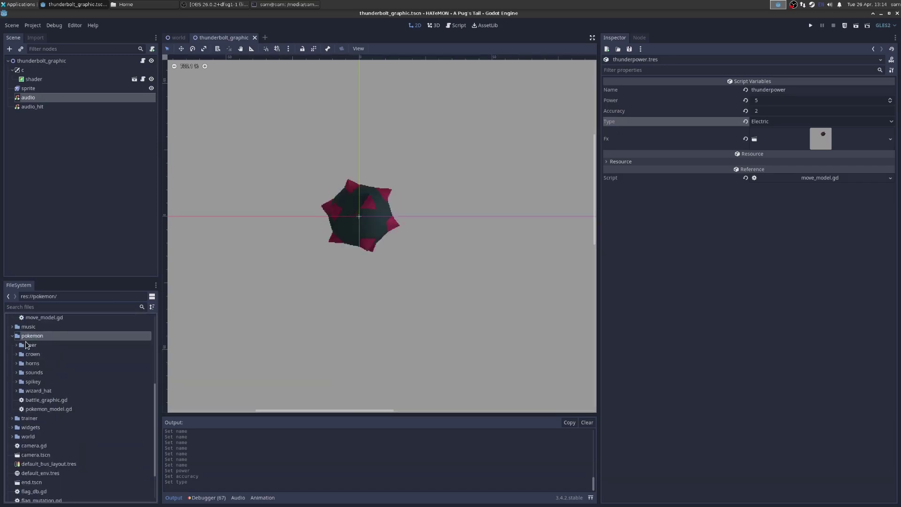
{"action": "left_click", "coordinate": [15, 391]}
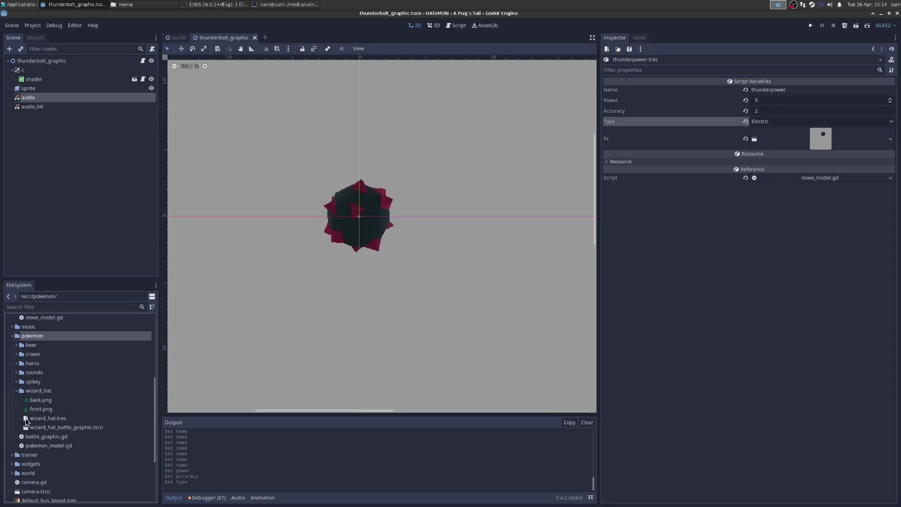
{"action": "left_click", "coordinate": [49, 419]}
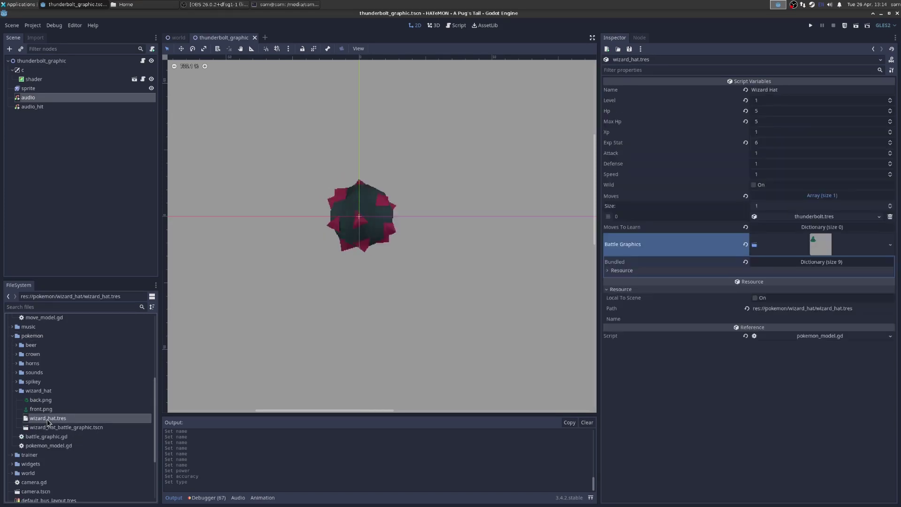
{"action": "left_click_drag", "start_coordinate": [779, 89], "coordinate": [718, 83]}
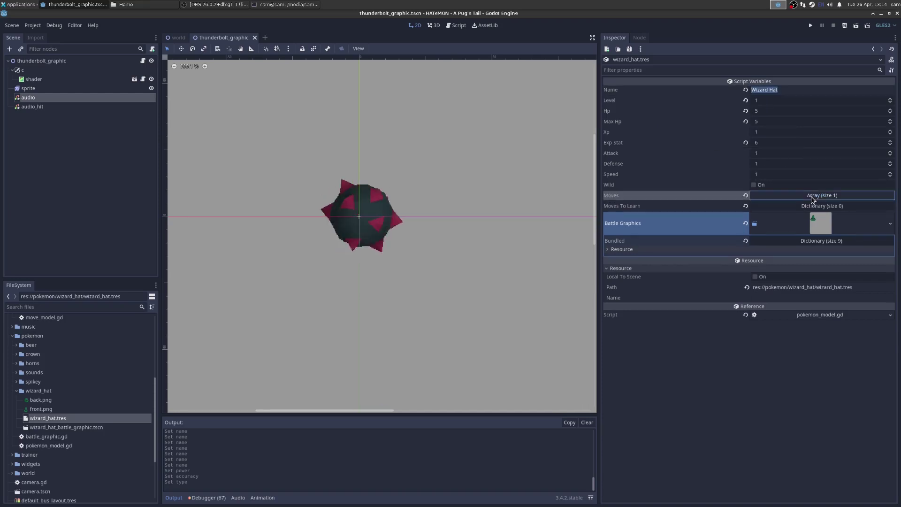
Review the exported properties in pokemon_model.gd, then return to the 2D view.
{"action": "left_click", "coordinate": [820, 336]}
{"action": "left_click_drag", "start_coordinate": [371, 275], "coordinate": [271, 218]}
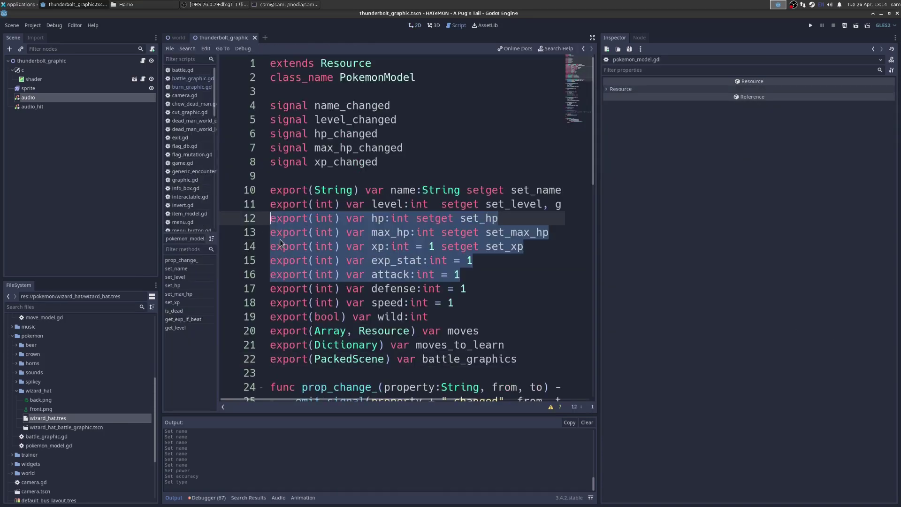
{"action": "left_click", "coordinate": [395, 202]}
{"action": "scroll", "coordinate": [396, 202], "scroll_direction": "down", "scroll_amount": 3}
{"action": "left_click_drag", "start_coordinate": [270, 63], "coordinate": [271, 246]}
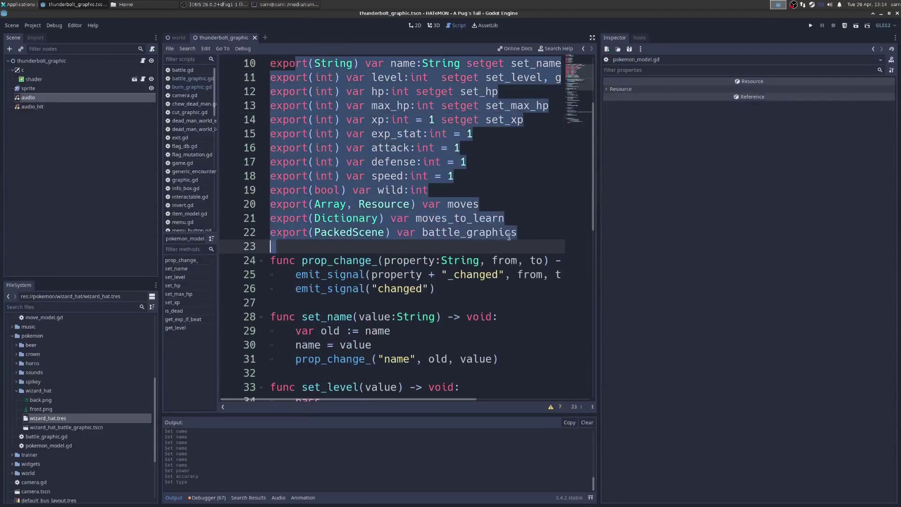
{"action": "left_click", "coordinate": [873, 49]}
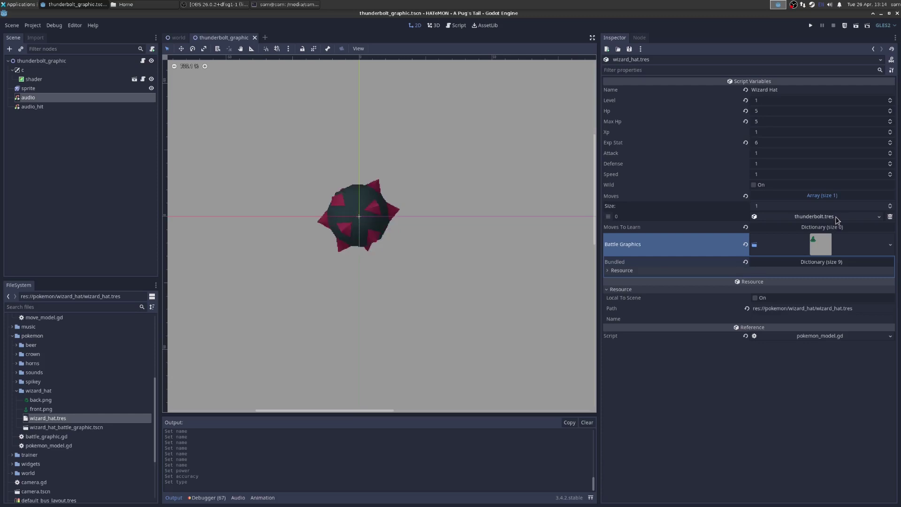
Resize Wizard Hat's Moves list to 2, drop thunderpower.tres into the new slot, and save.
{"action": "left_click", "coordinate": [891, 204]}
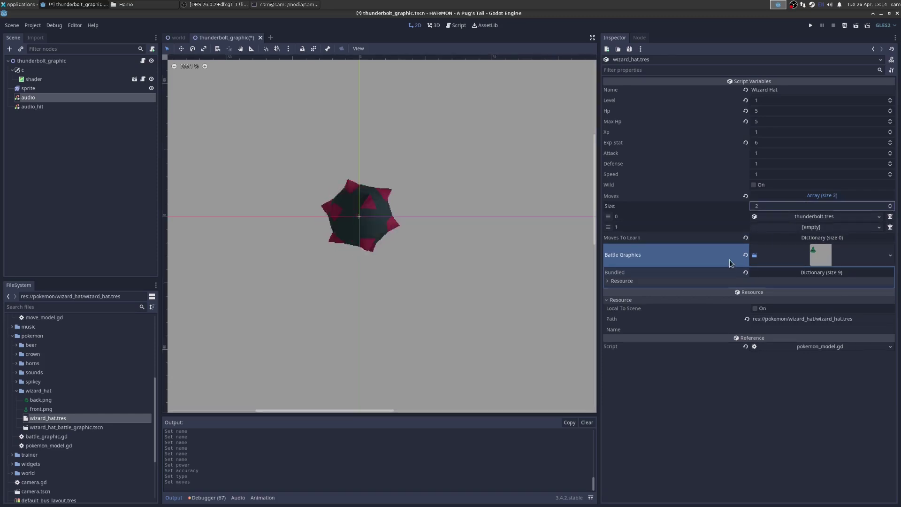
{"action": "scroll", "coordinate": [46, 411], "scroll_direction": "up", "scroll_amount": 10}
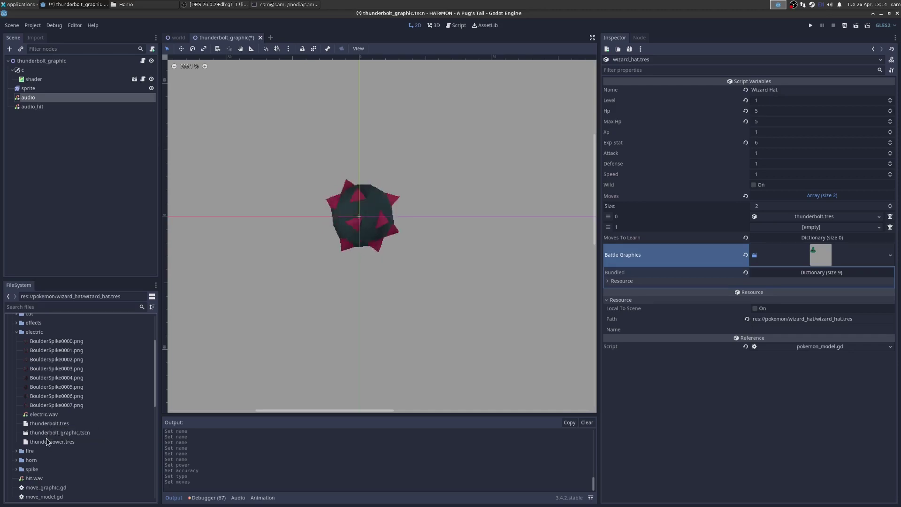
{"action": "left_click_drag", "start_coordinate": [51, 442], "coordinate": [811, 227]}
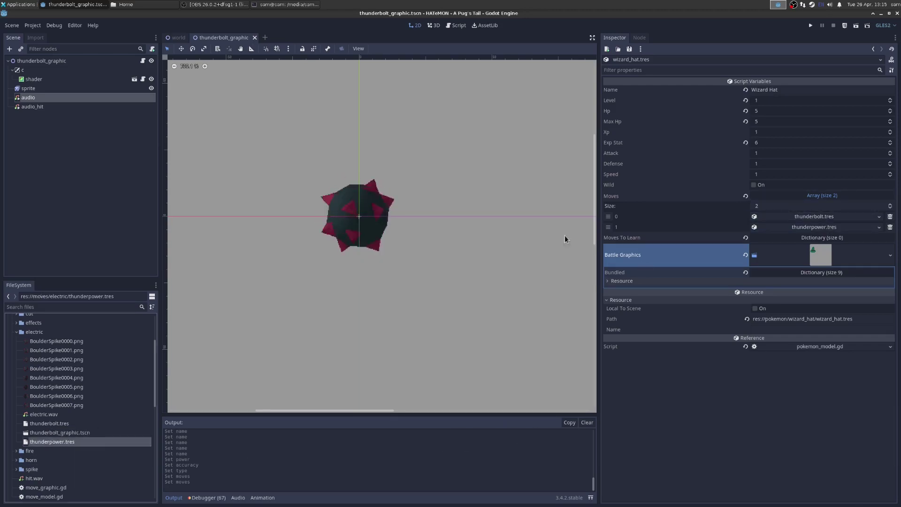
{"action": "key", "text": "ctrl+s"}
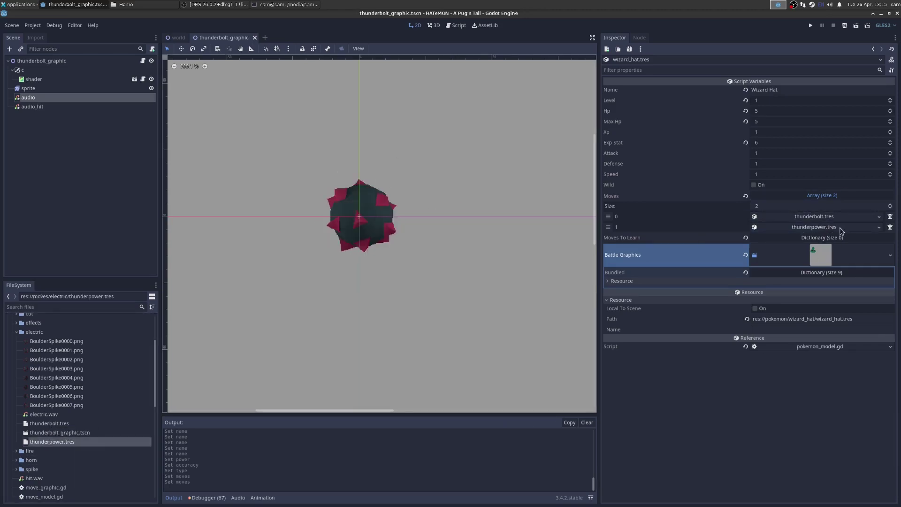
{"action": "scroll", "coordinate": [19, 369], "scroll_direction": "up", "scroll_amount": 5}
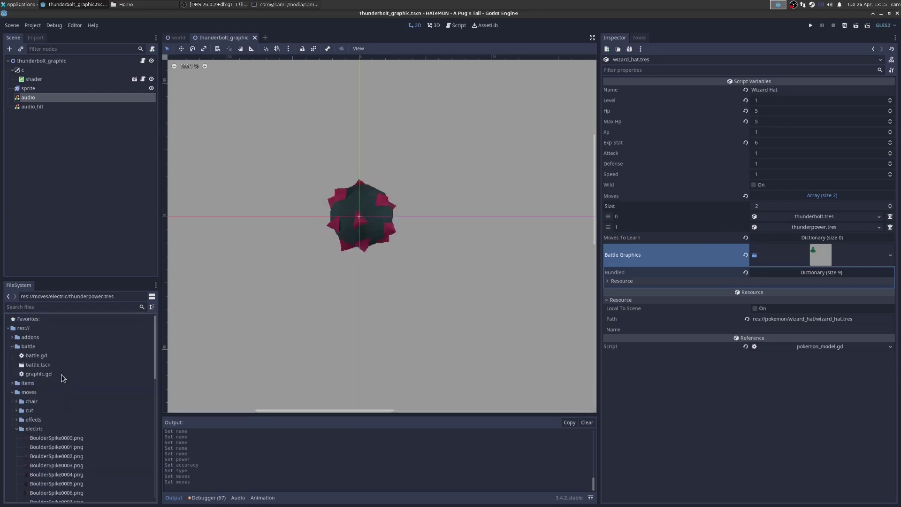
Open battle.tscn and inspect the player's blue.tres hats, including the HORN HAT entry.
{"action": "double_click", "coordinate": [38, 365]}
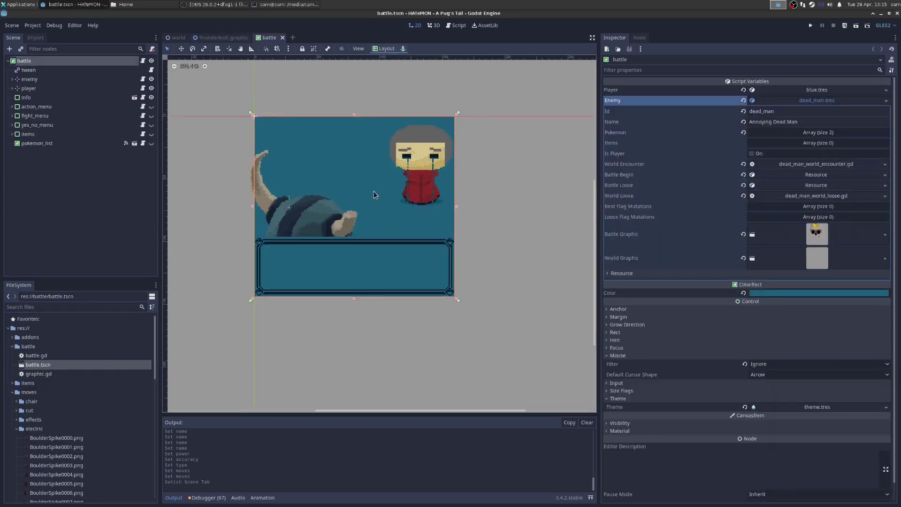
{"action": "scroll", "coordinate": [341, 226], "scroll_direction": "down", "scroll_amount": 1}
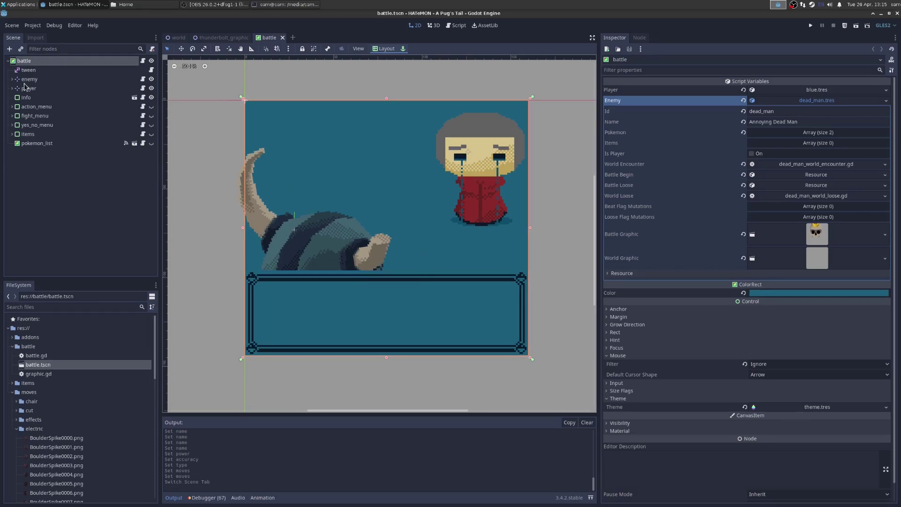
{"action": "left_click", "coordinate": [831, 91]}
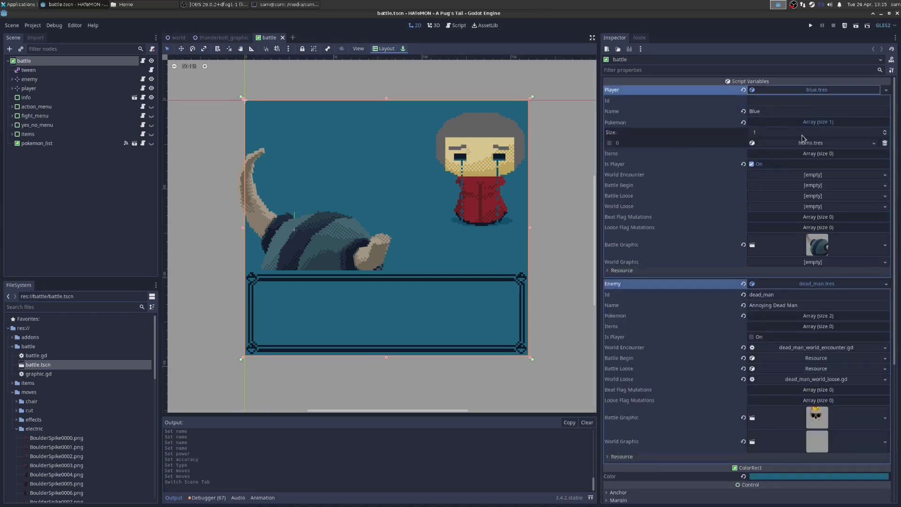
{"action": "left_click", "coordinate": [818, 144]}
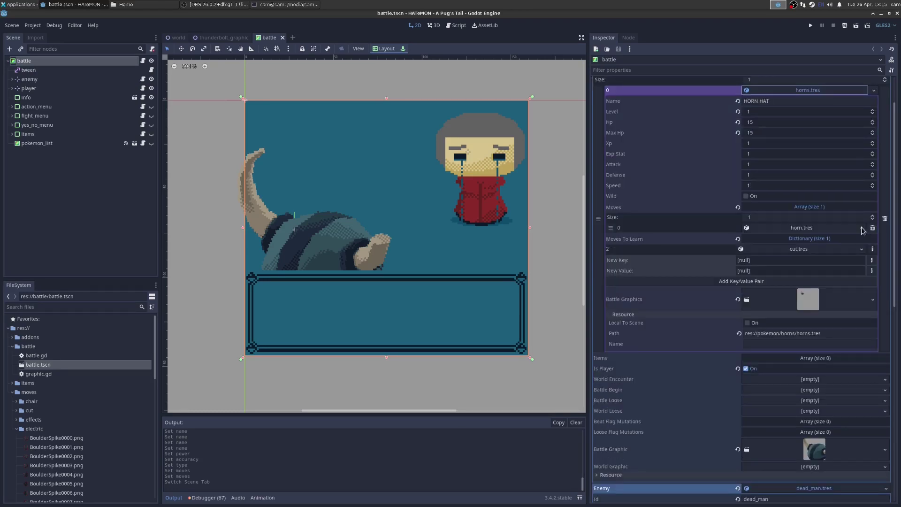
{"action": "left_click", "coordinate": [874, 142]}
{"action": "left_click", "coordinate": [725, 151]}
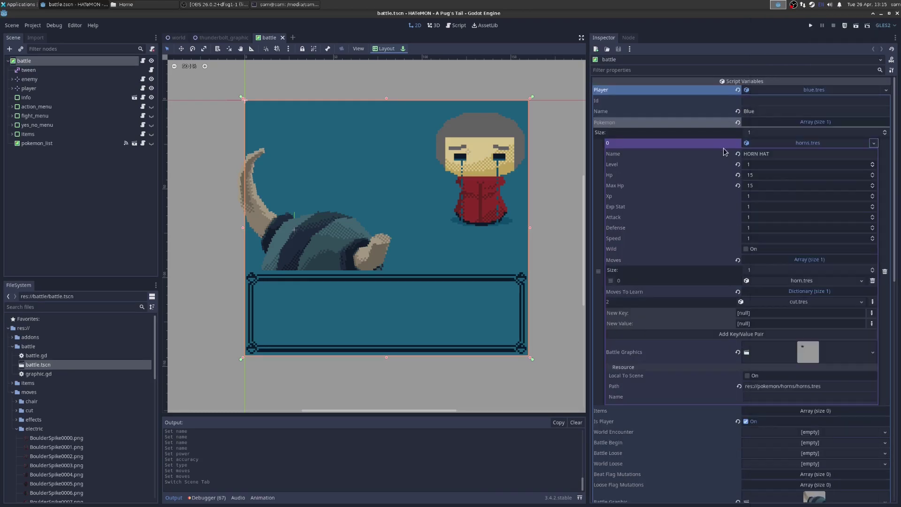
Add a second slot to the player's Pokemon list and place wizard_hat.tres in it.
{"action": "left_click", "coordinate": [877, 132]}
{"action": "scroll", "coordinate": [41, 445], "scroll_direction": "down", "scroll_amount": 5}
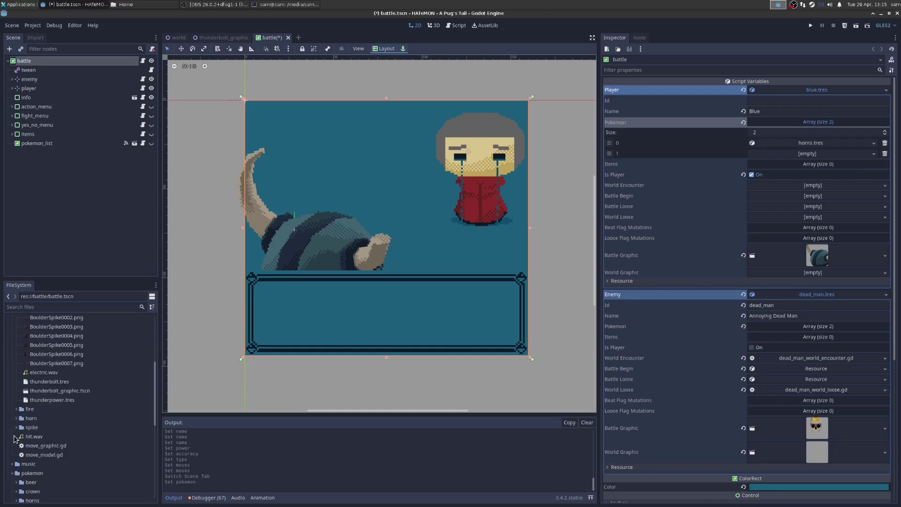
{"action": "scroll", "coordinate": [15, 439], "scroll_direction": "down", "scroll_amount": 5}
{"action": "left_click_drag", "start_coordinate": [48, 423], "coordinate": [812, 154]}
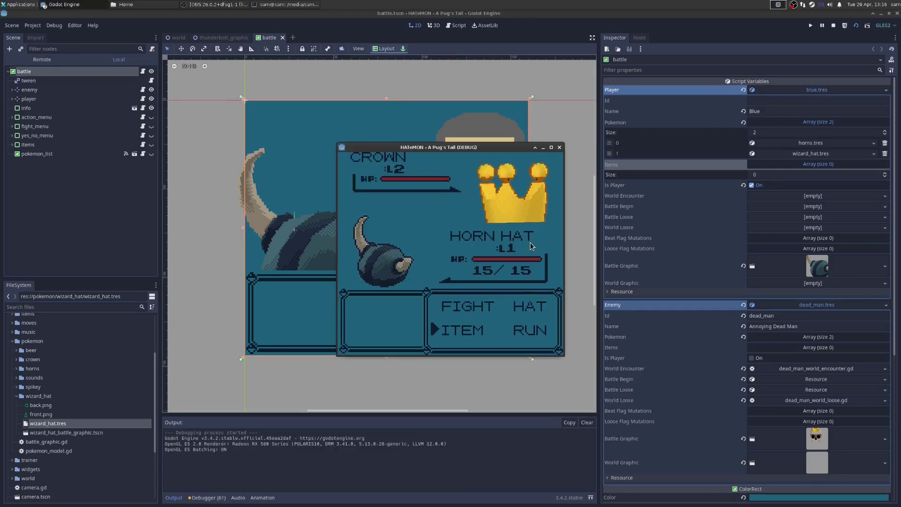
Switch the player's active hat to WIZARD HAT and continue past the switch-in messages.
{"action": "key", "text": "Up"}
{"action": "key", "text": "Right"}
{"action": "key", "text": "Return"}
{"action": "key", "text": "Down"}
{"action": "key", "text": "Return"}
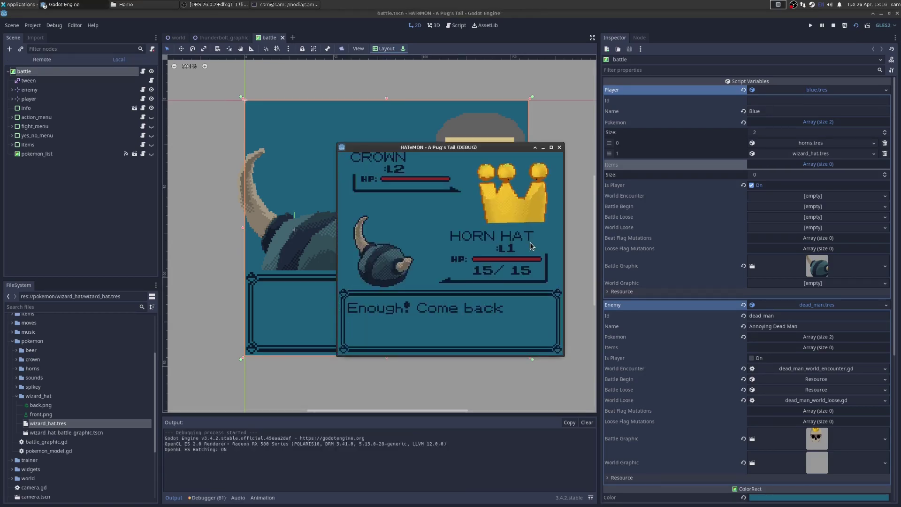
{"action": "key", "text": "Return"}
{"action": "key", "text": "Return"}
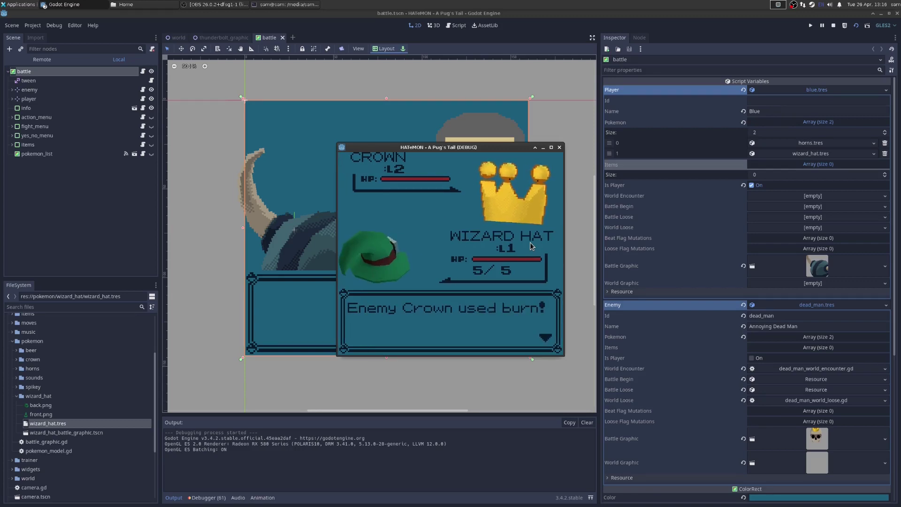
{"action": "key", "text": "Return"}
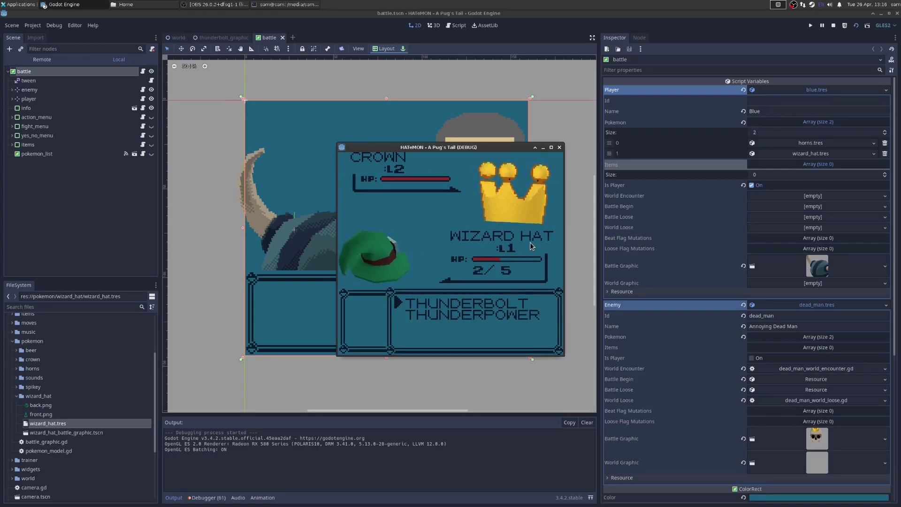
Use THUNDERPOWER on the enemy Crown.
{"action": "key", "text": "Down"}
{"action": "key", "text": "Return"}
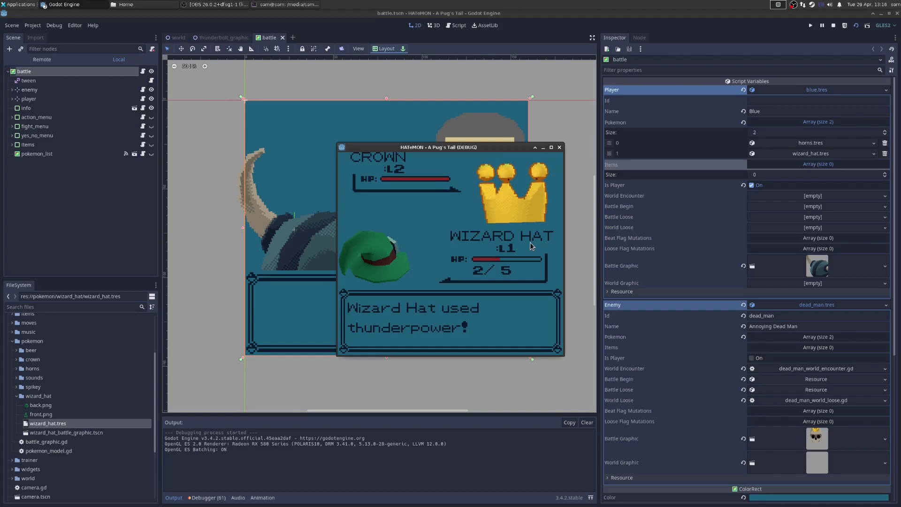
{"action": "key", "text": "Return"}
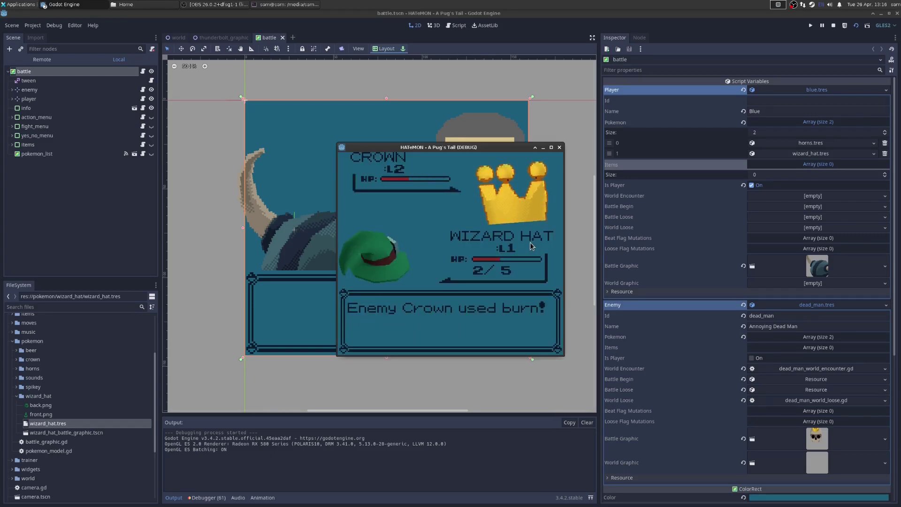
Stop the game and open wizard_hat_battle_graphic.tscn from the wizard_hat folder.
{"action": "key", "text": "F8"}
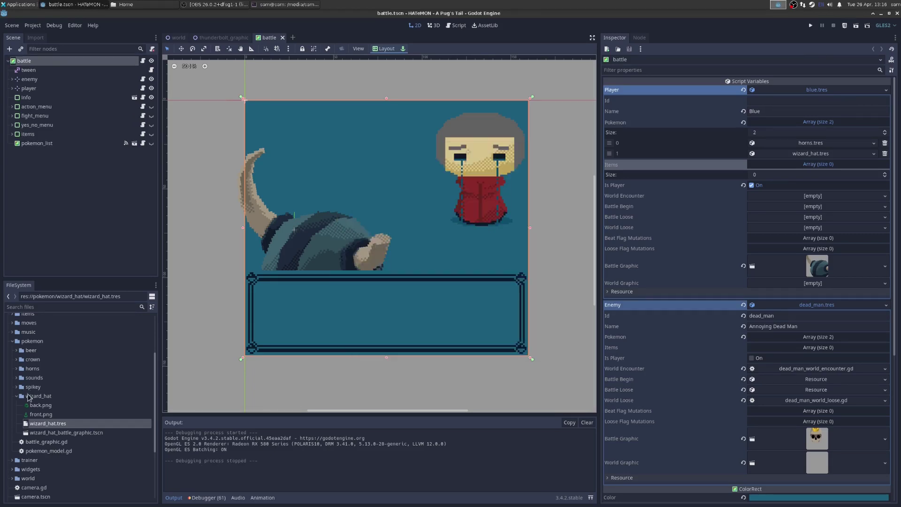
{"action": "left_click", "coordinate": [16, 397]}
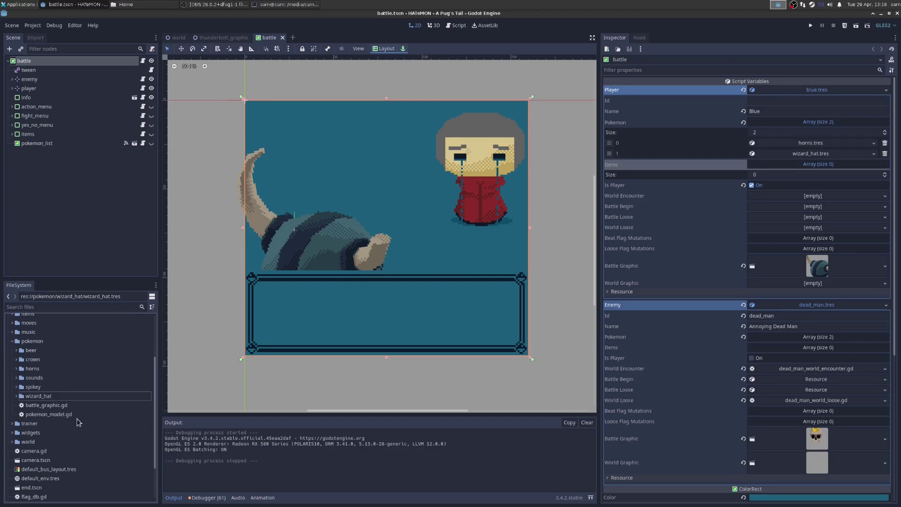
{"action": "left_click", "coordinate": [37, 399]}
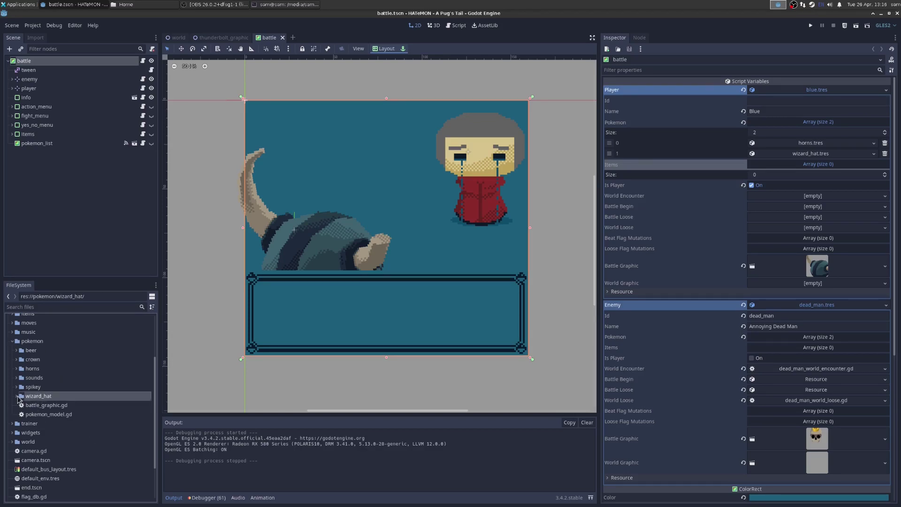
{"action": "left_click", "coordinate": [17, 397]}
{"action": "double_click", "coordinate": [53, 425]}
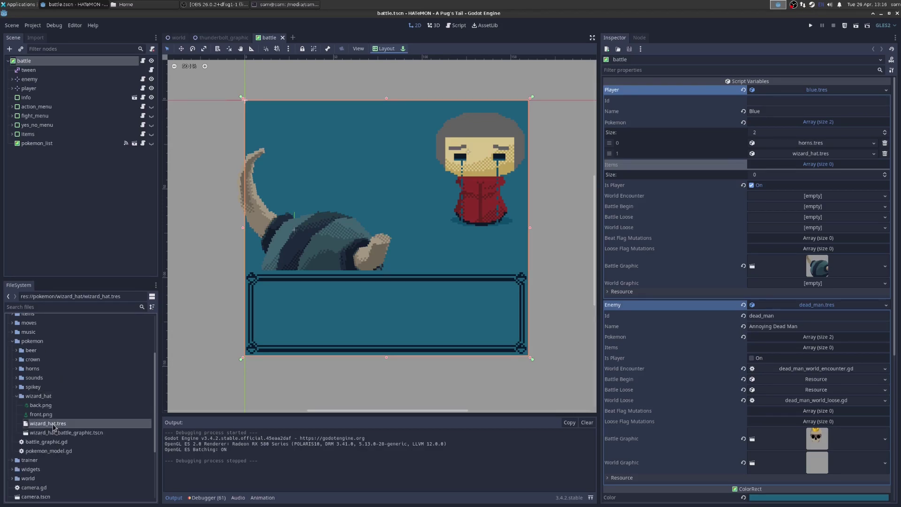
{"action": "double_click", "coordinate": [51, 432]}
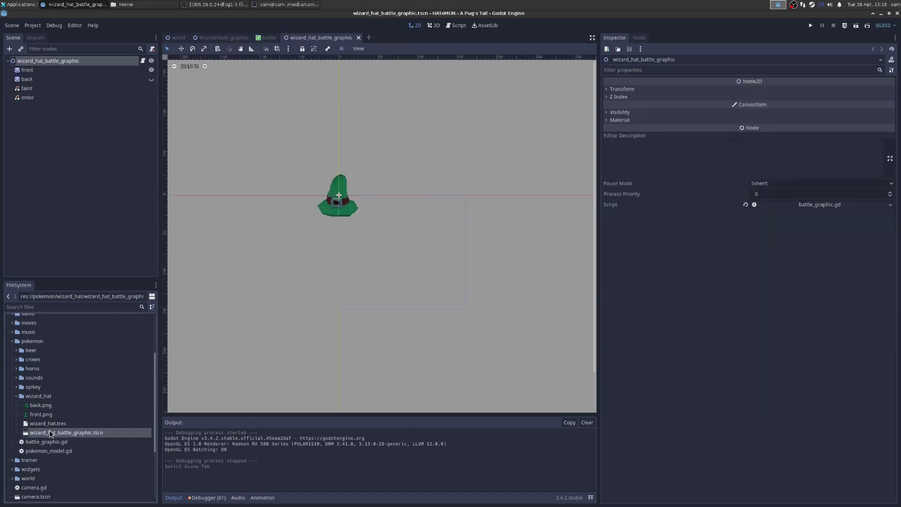
Toggle visibility between the front and back sprites, leaving the front sprite shown.
{"action": "scroll", "coordinate": [315, 195], "scroll_direction": "up", "scroll_amount": 4}
{"action": "scroll", "coordinate": [393, 201], "scroll_direction": "up", "scroll_amount": 1}
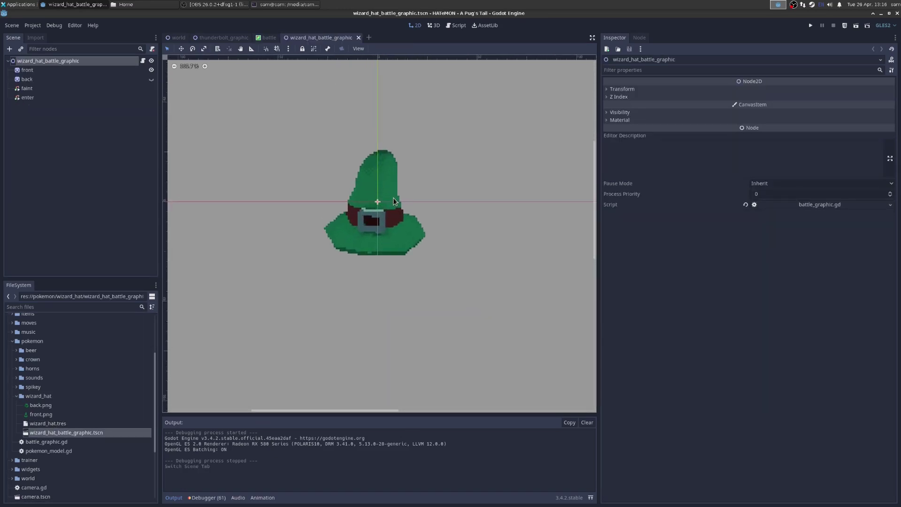
{"action": "left_click", "coordinate": [35, 72]}
{"action": "left_click", "coordinate": [27, 79]}
{"action": "left_click", "coordinate": [151, 69]}
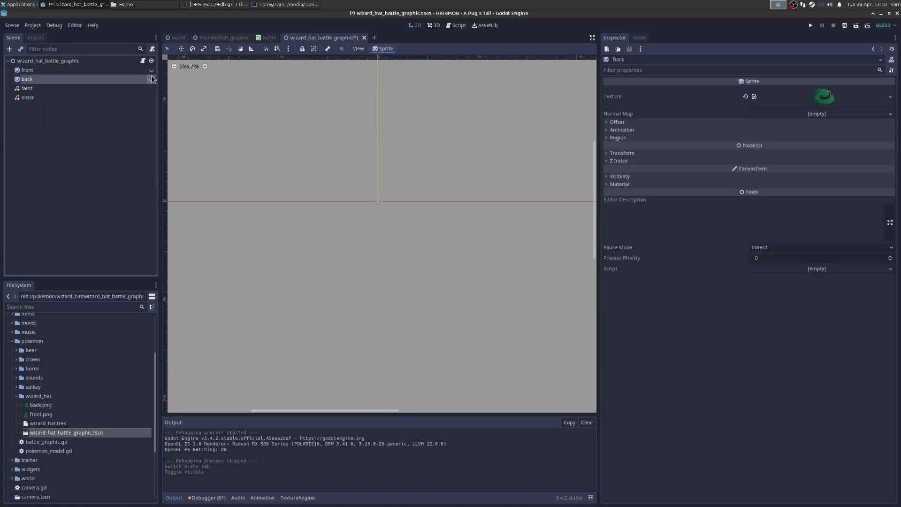
{"action": "left_click", "coordinate": [152, 79]}
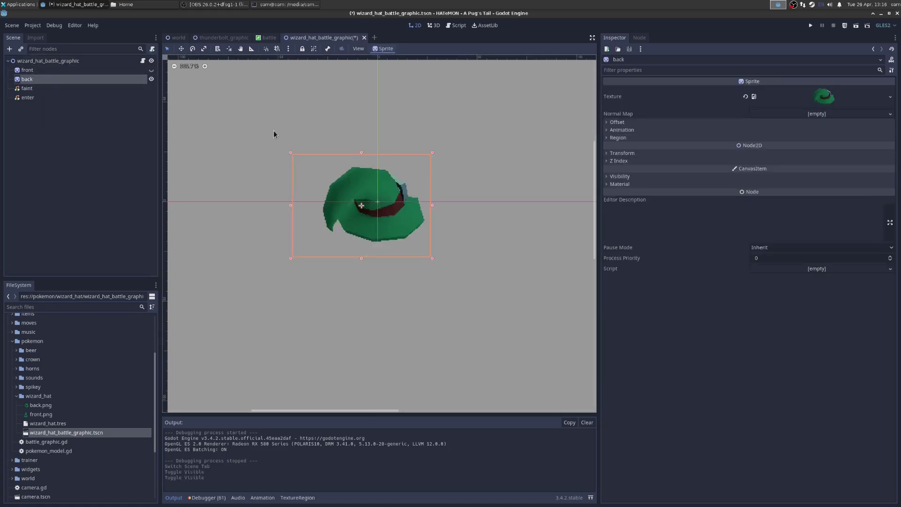
{"action": "left_click", "coordinate": [151, 79]}
{"action": "left_click", "coordinate": [152, 69]}
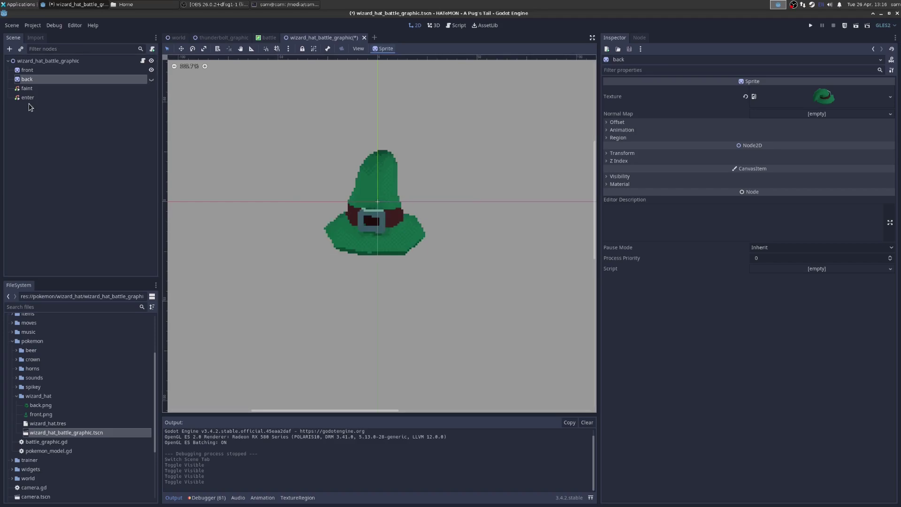
Inspect the faint.wav and enter.wav streams of the sound nodes, then select the root node.
{"action": "left_click", "coordinate": [51, 89]}
{"action": "left_click", "coordinate": [821, 97]}
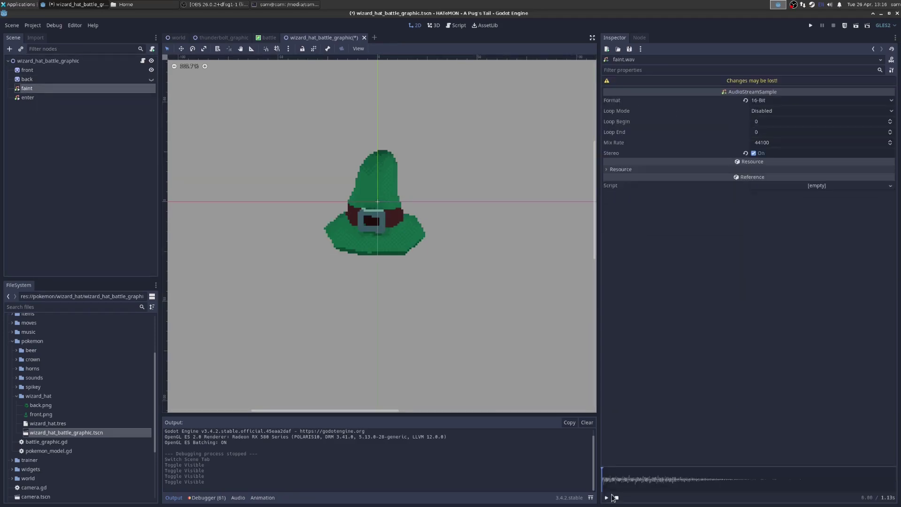
{"action": "left_click", "coordinate": [28, 98]}
{"action": "left_click", "coordinate": [821, 96]}
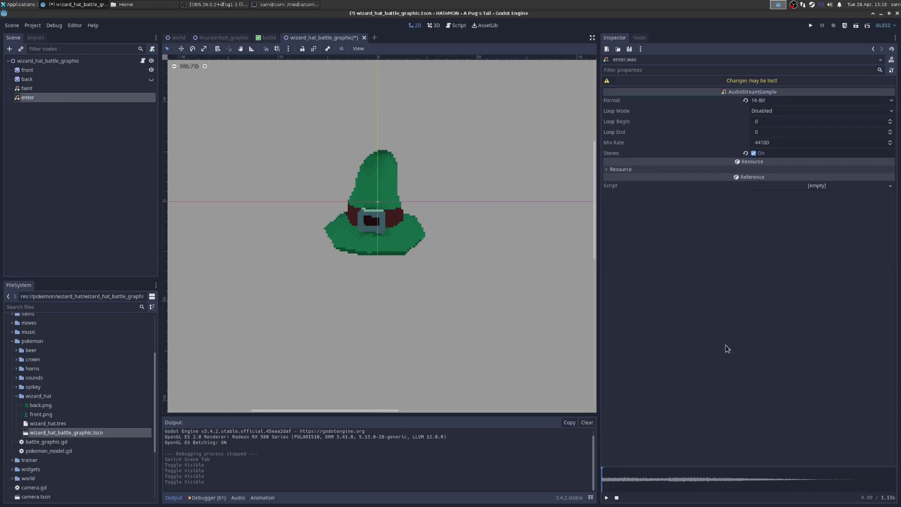
{"action": "left_click", "coordinate": [47, 61]}
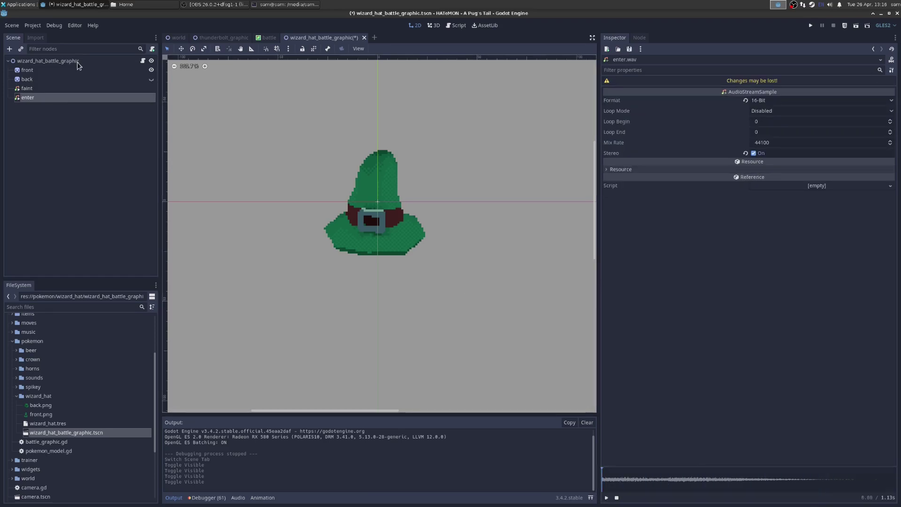
Duplicate the wizard_hat folder as a new folder named cup.
{"action": "right_click", "coordinate": [39, 396]}
{"action": "left_click", "coordinate": [85, 427]}
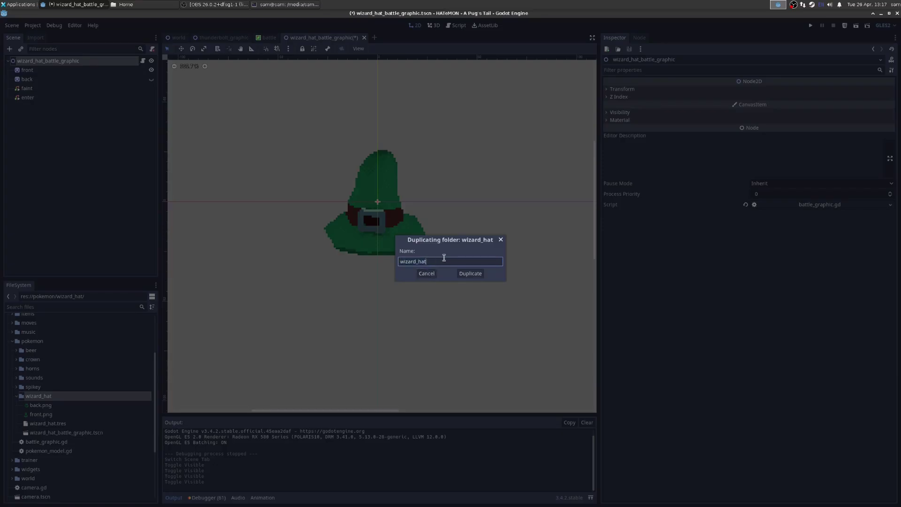
{"action": "type", "text": "cup"}
{"action": "key", "text": "Return"}
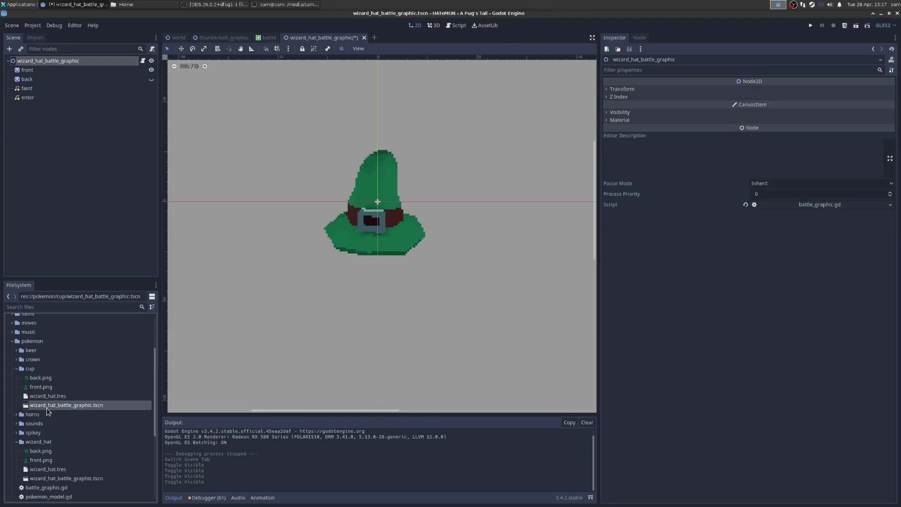
Rename the copied scene file to cup_battle_graphic.tscn.
{"action": "right_click", "coordinate": [47, 404]}
{"action": "left_click", "coordinate": [68, 420]}
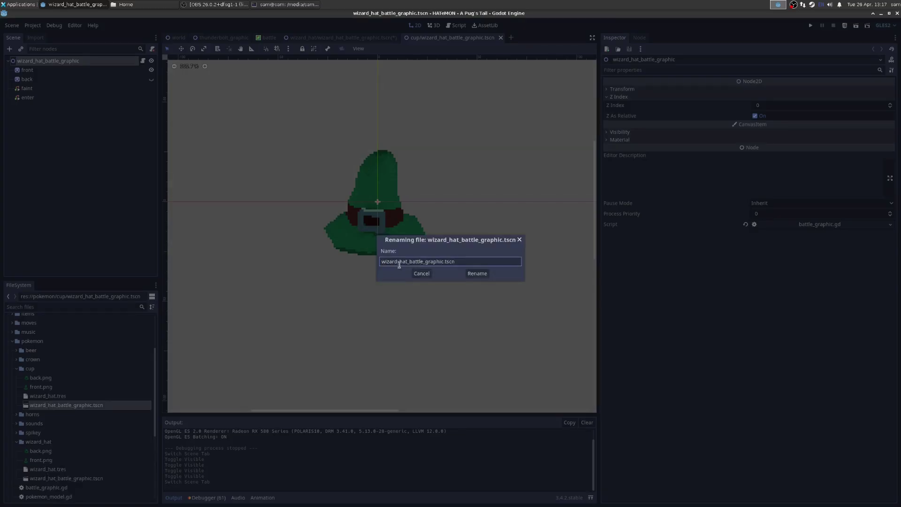
{"action": "left_click_drag", "start_coordinate": [412, 262], "coordinate": [334, 258]}
{"action": "type", "text": "cup"}
{"action": "key", "text": "Return"}
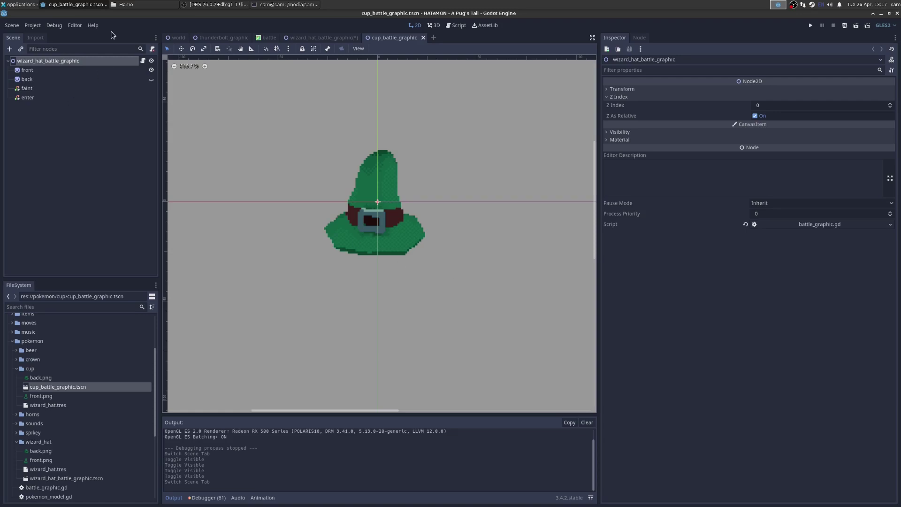
Give the front and back sprites the icon.png texture and flatten the back sprite to 0.96×0.26.
{"action": "left_click", "coordinate": [55, 72]}
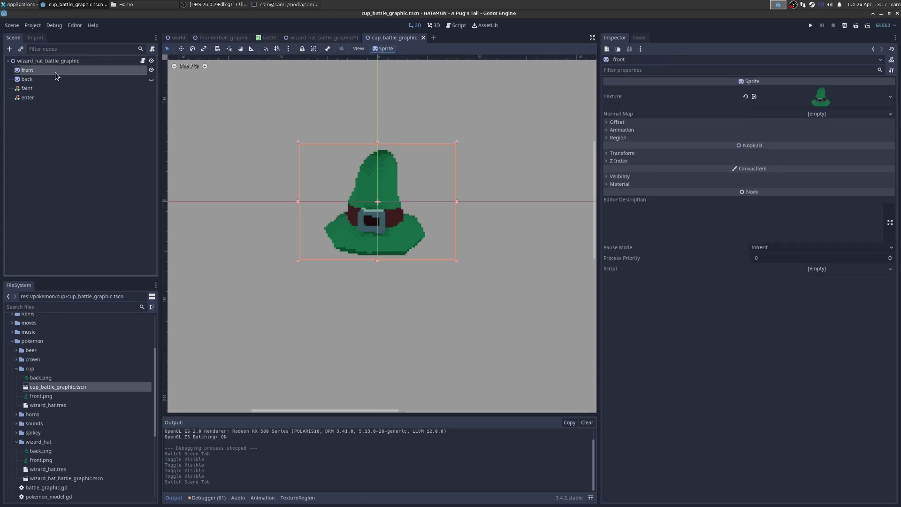
{"action": "scroll", "coordinate": [119, 418], "scroll_direction": "down", "scroll_amount": 5}
{"action": "left_click_drag", "start_coordinate": [10, 467], "coordinate": [821, 96]}
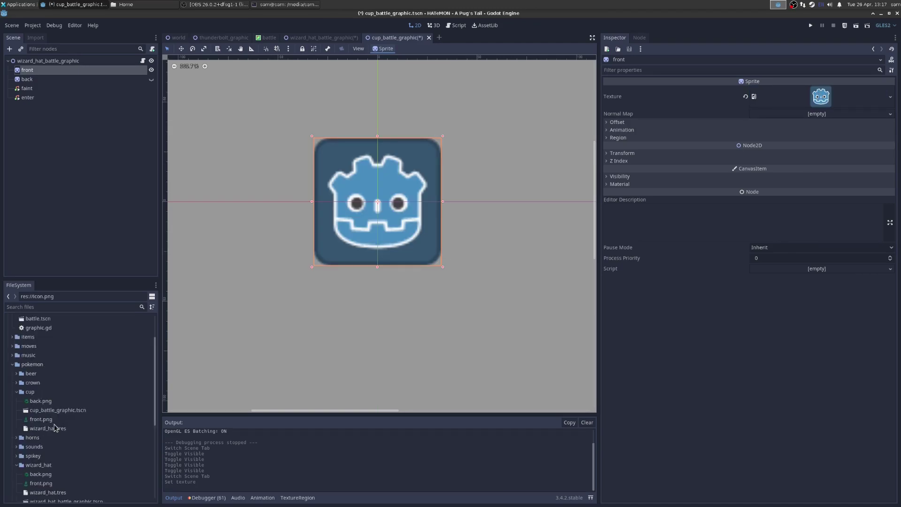
{"action": "left_click", "coordinate": [57, 78]}
{"action": "left_click", "coordinate": [151, 69]}
{"action": "left_click", "coordinate": [152, 79]}
{"action": "scroll", "coordinate": [82, 433], "scroll_direction": "down", "scroll_amount": 3}
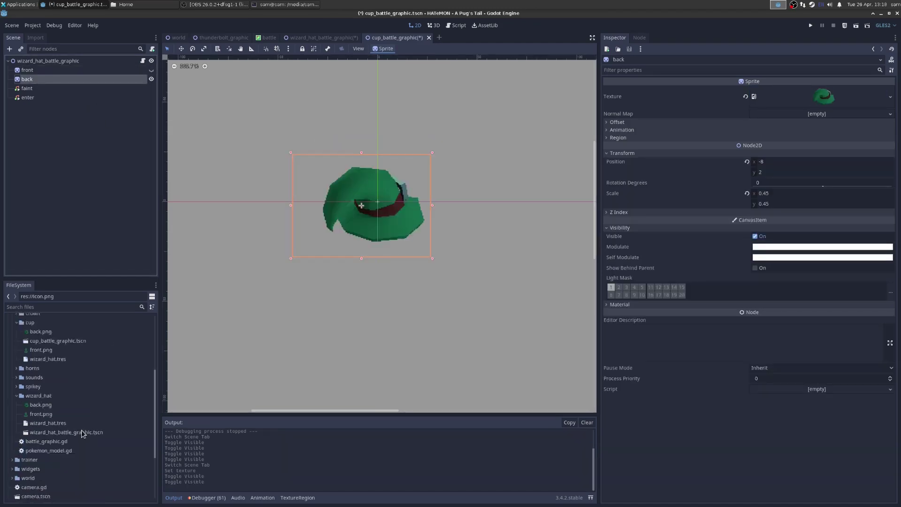
{"action": "scroll", "coordinate": [82, 433], "scroll_direction": "down", "scroll_amount": 3}
{"action": "left_click_drag", "start_coordinate": [32, 464], "coordinate": [455, 202]}
{"action": "key", "text": "Escape"}
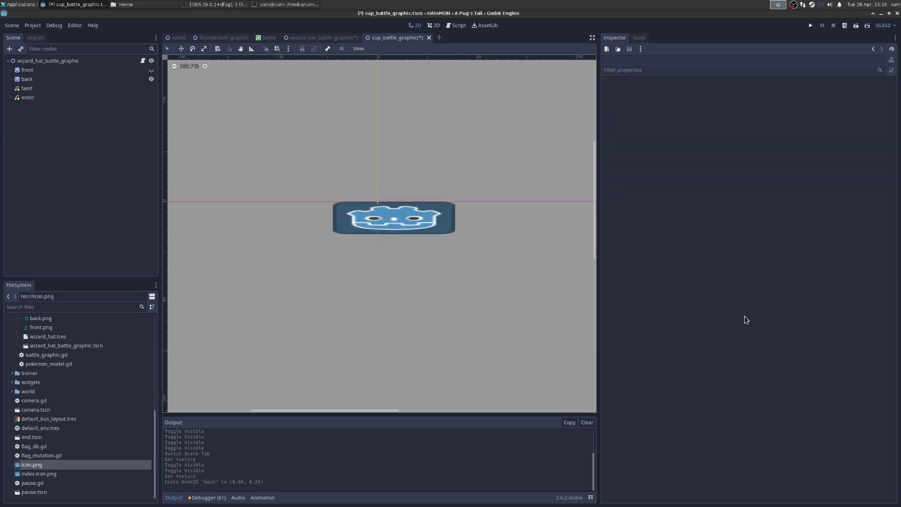
Rename the root node from hat_wizard to cup_battle_graphic and save the scene.
{"action": "right_click", "coordinate": [52, 60]}
{"action": "double_click", "coordinate": [47, 60]}
{"action": "key", "text": "ctrl+s"}
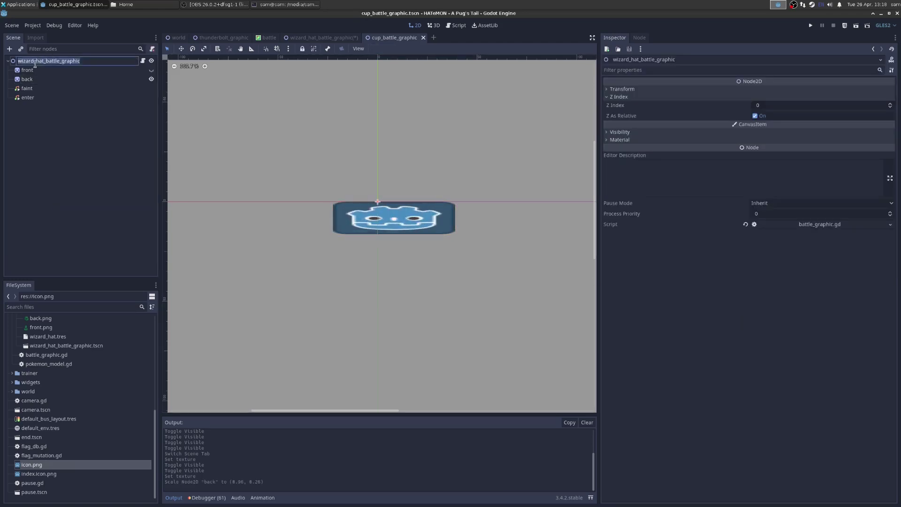
{"action": "left_click_drag", "start_coordinate": [35, 61], "coordinate": [2, 63]}
{"action": "type", "text": "cup"}
{"action": "key", "text": "BackSpace"}
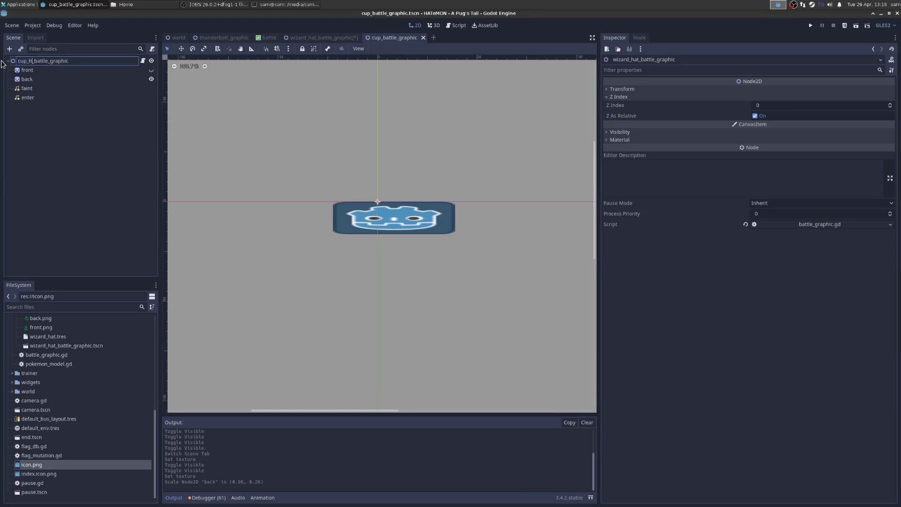
{"action": "key", "text": "Delete"}
{"action": "key", "text": "Delete"}
{"action": "key", "text": "Delete"}
{"action": "key", "text": "Return"}
{"action": "key", "text": "ctrl+s"}
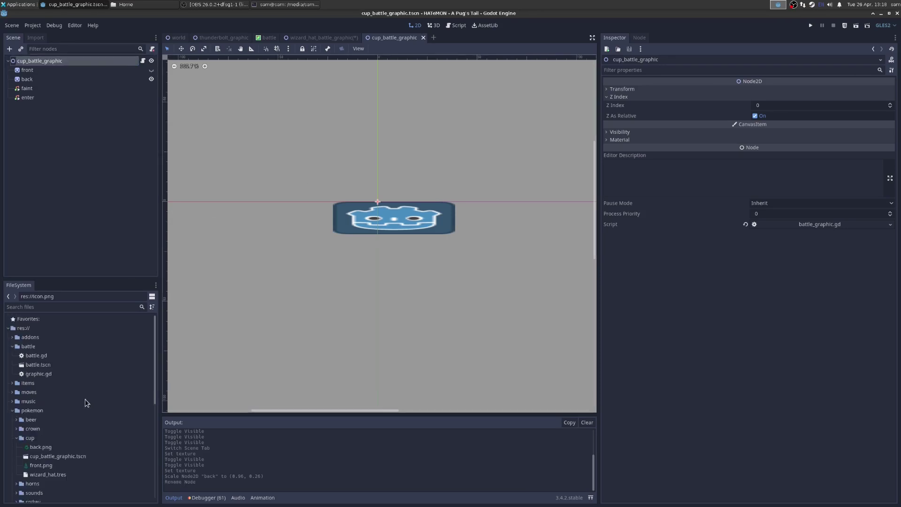
{"action": "scroll", "coordinate": [86, 399], "scroll_direction": "up", "scroll_amount": 5}
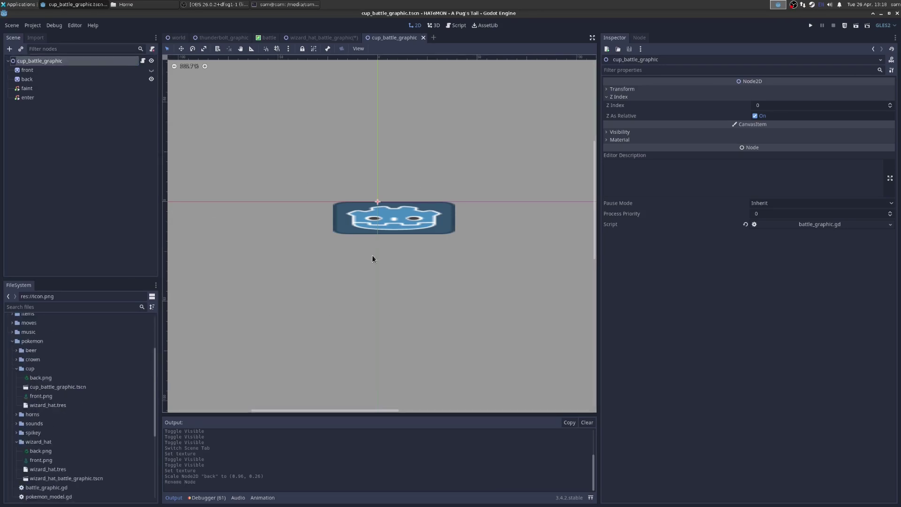
Rename the copied wizard_hat.tres resource to cup.tres.
{"action": "left_click", "coordinate": [47, 407]}
{"action": "right_click", "coordinate": [47, 406]}
{"action": "left_click", "coordinate": [75, 427]}
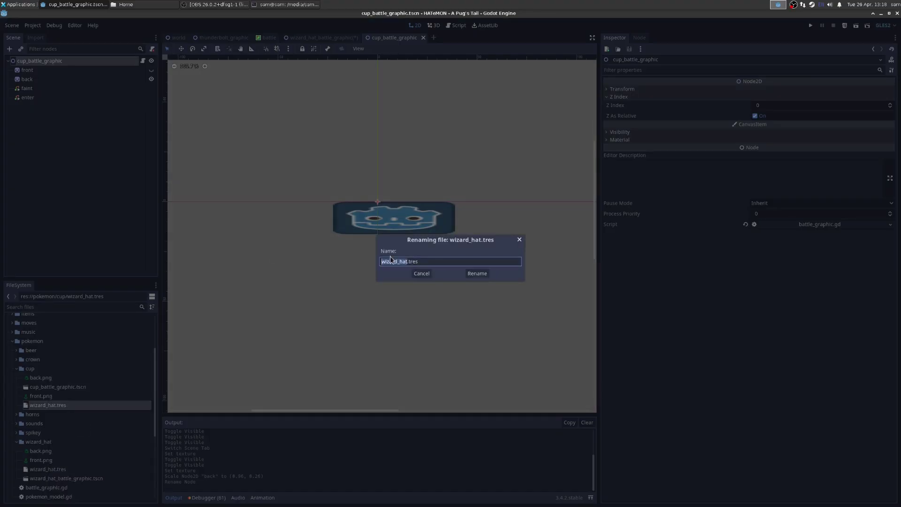
{"action": "type", "text": "cu"}
{"action": "key", "text": "ctrl+z"}
{"action": "type", "text": "cu"}
{"action": "key", "text": "Return"}
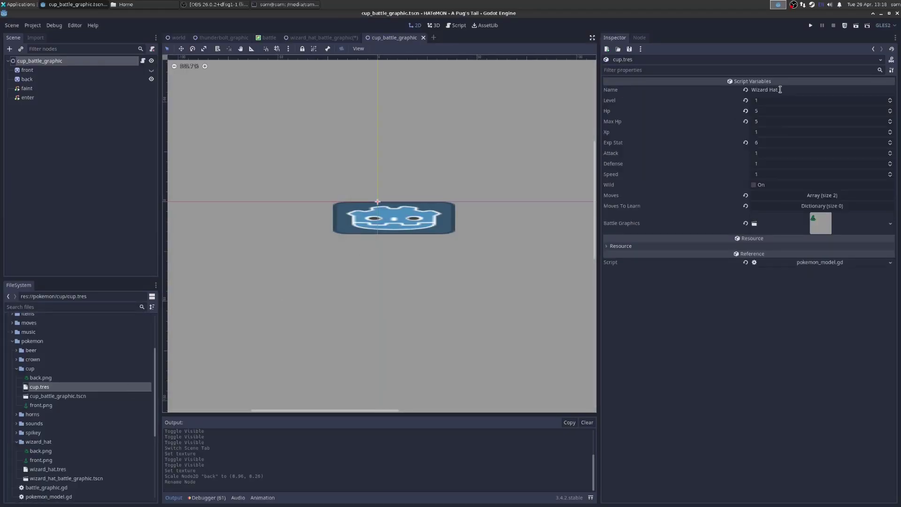
Change the creature name from Wizard Hat to Cup, assign cup_battle_graphic.tscn as Battle Graphics, and save.
{"action": "left_click", "coordinate": [781, 89]}
{"action": "key", "text": "ctrl+a"}
{"action": "type", "text": "Cup"}
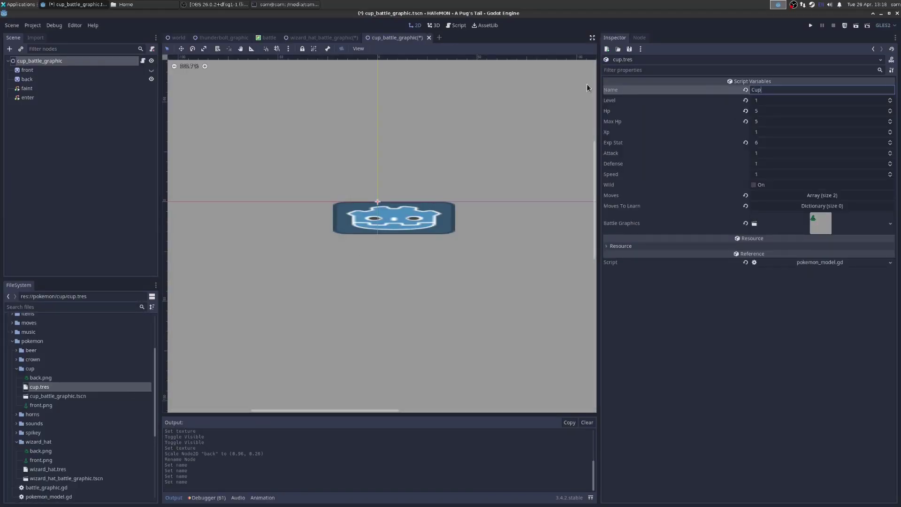
{"action": "left_click_drag", "start_coordinate": [29, 399], "coordinate": [822, 224]}
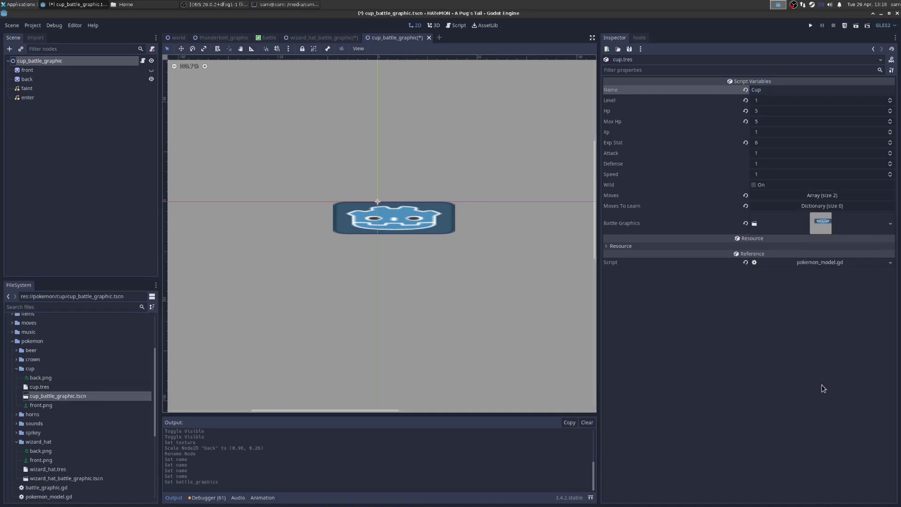
{"action": "key", "text": "ctrl+s"}
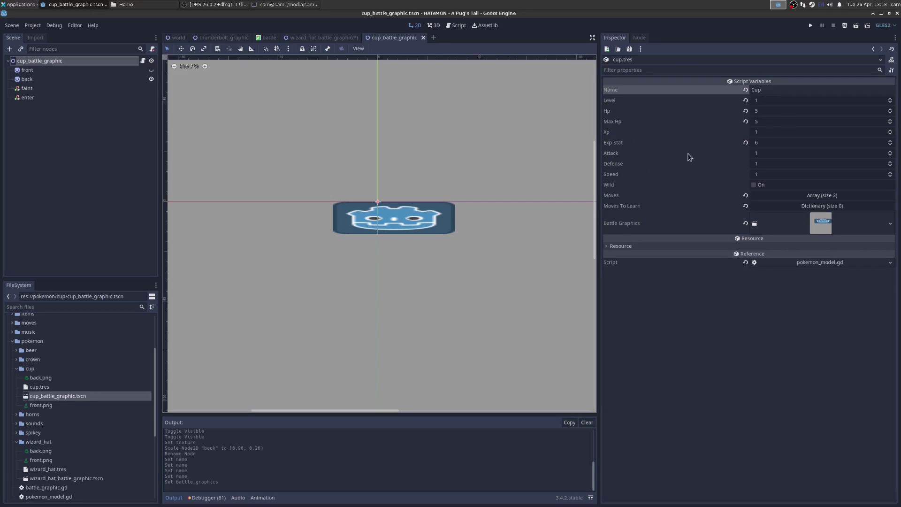
Expand Moves and Moves To Learn and make the new key an int with value 2.
{"action": "left_click", "coordinate": [827, 195]}
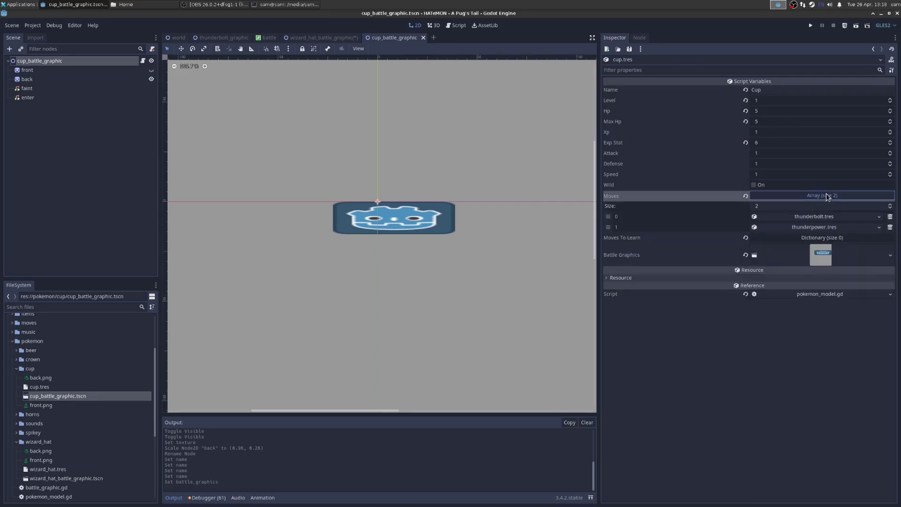
{"action": "left_click", "coordinate": [831, 239]}
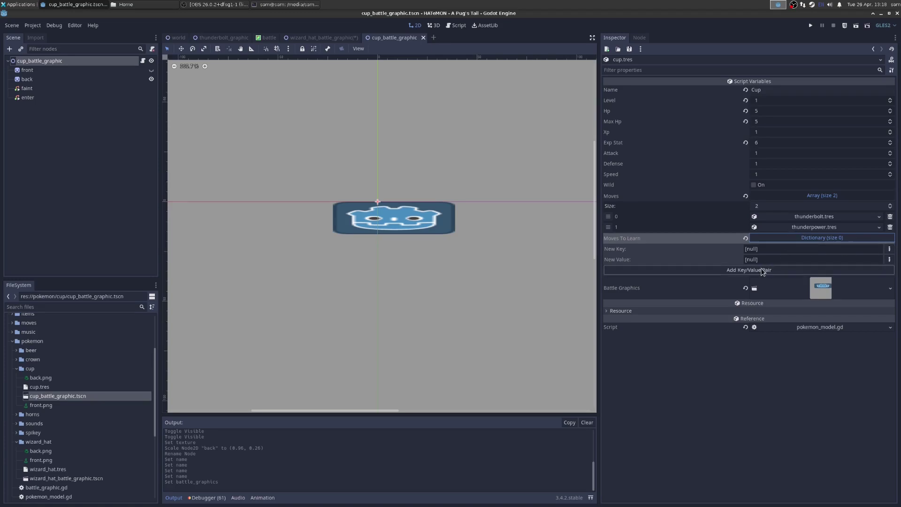
{"action": "left_click", "coordinate": [889, 249]}
{"action": "left_click", "coordinate": [871, 280]}
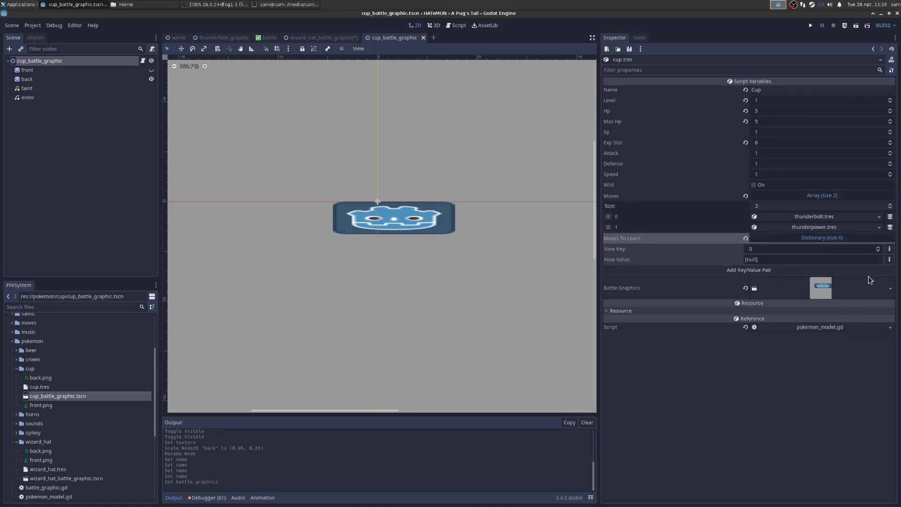
{"action": "left_click", "coordinate": [874, 245]}
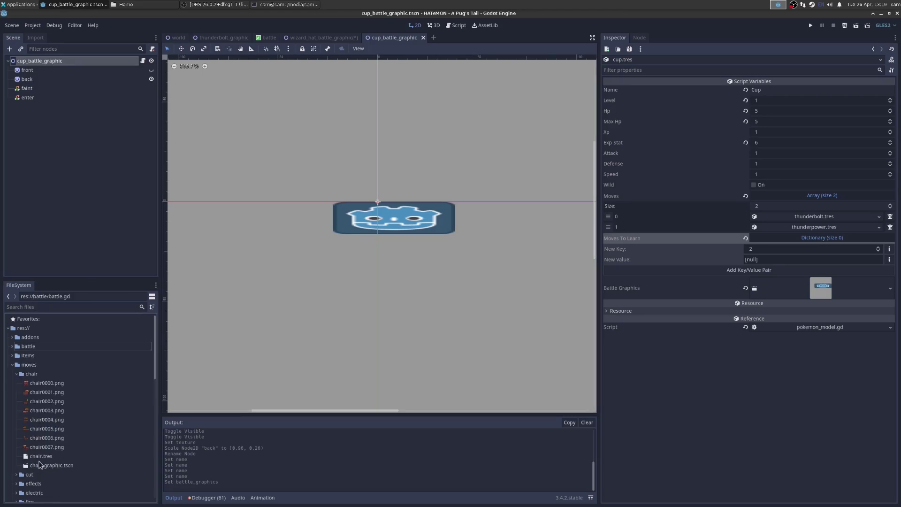
Set the new value's type to Object and drop chair.tres into it.
{"action": "left_click_drag", "start_coordinate": [41, 456], "coordinate": [808, 260]}
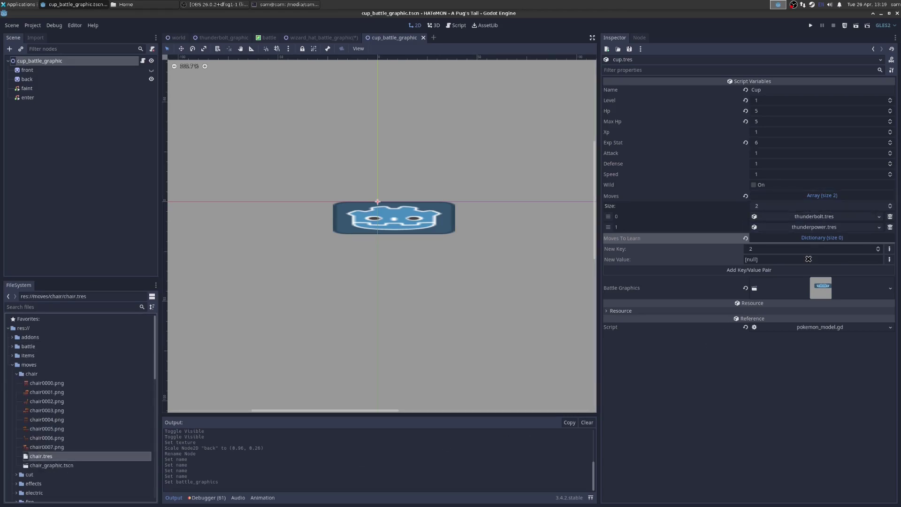
{"action": "left_click", "coordinate": [889, 260]}
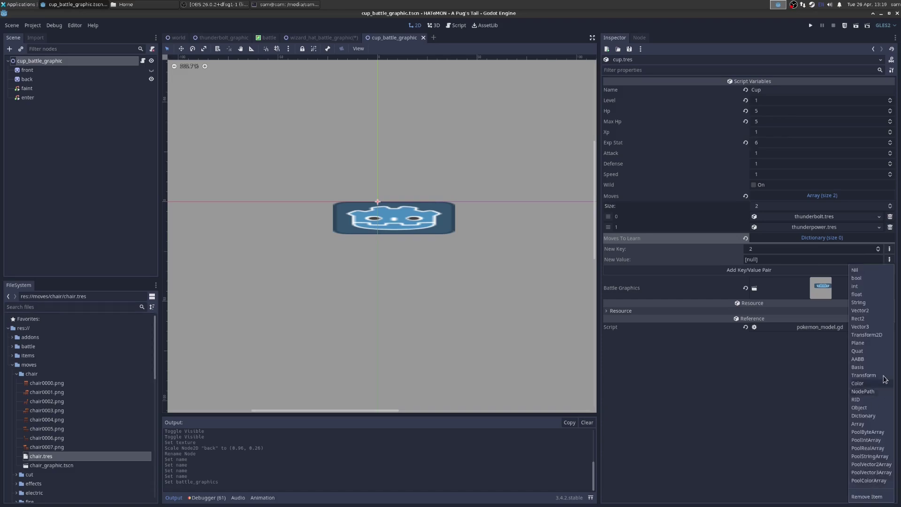
{"action": "left_click", "coordinate": [875, 408]}
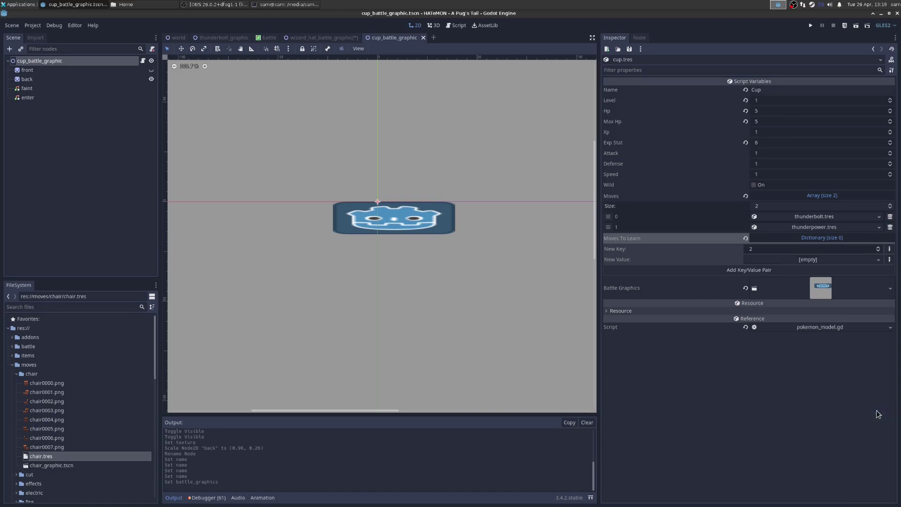
{"action": "left_click_drag", "start_coordinate": [41, 454], "coordinate": [817, 262]}
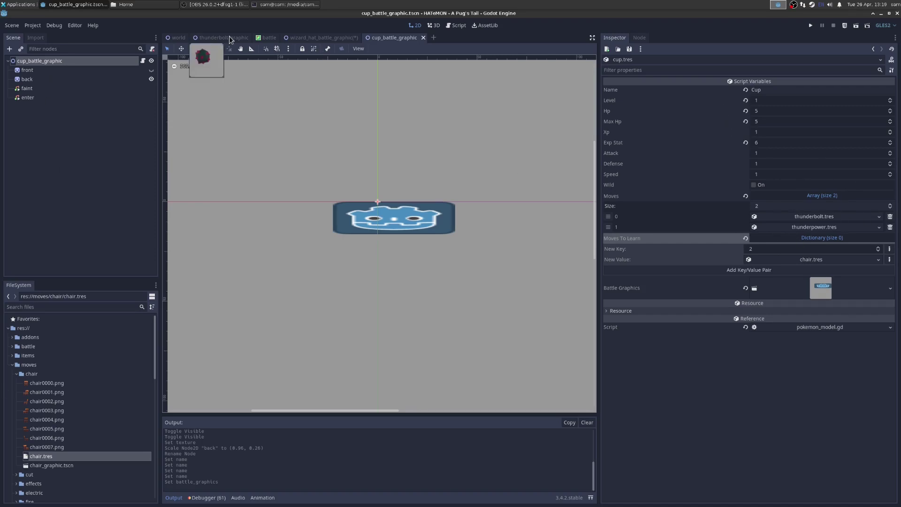
In the battle scene, replace horns.tres and wizard_hat.tres with cup.tres as Blue's only creature, then save.
{"action": "left_click", "coordinate": [272, 38]}
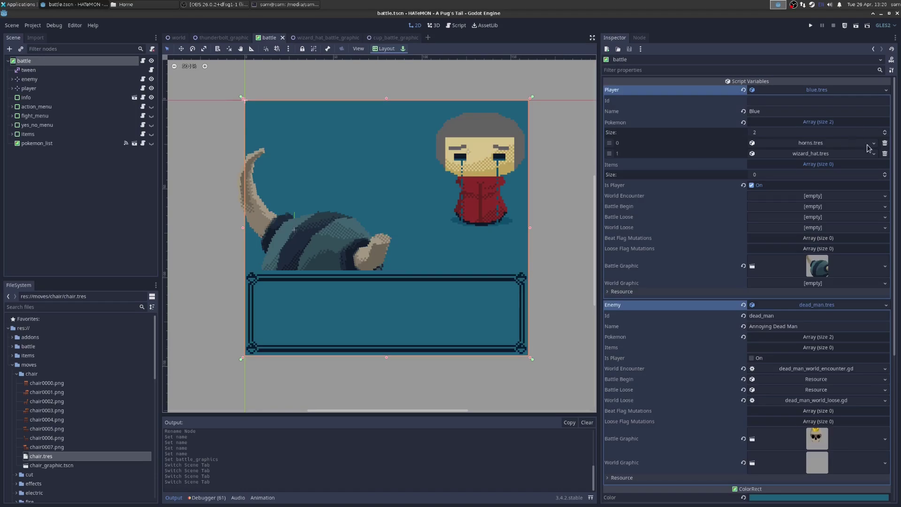
{"action": "left_click", "coordinate": [885, 144]}
{"action": "left_click", "coordinate": [885, 143]}
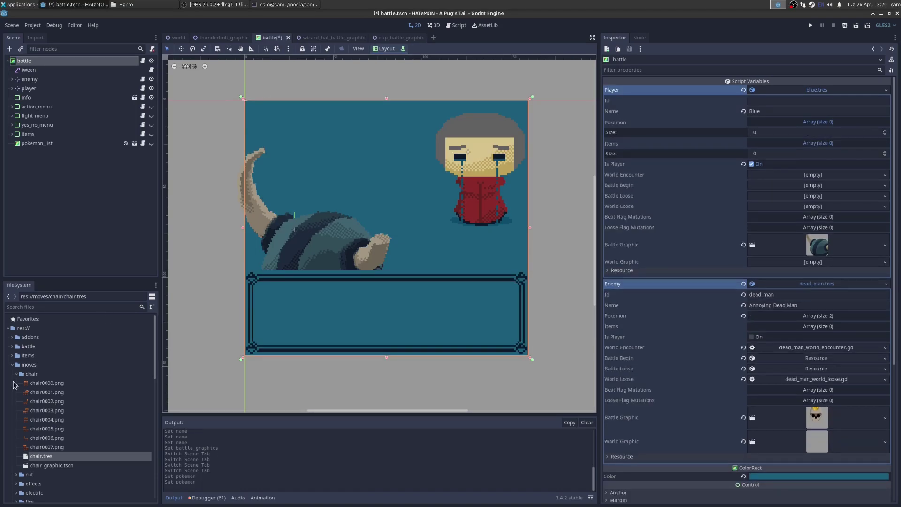
{"action": "left_click", "coordinate": [12, 365]}
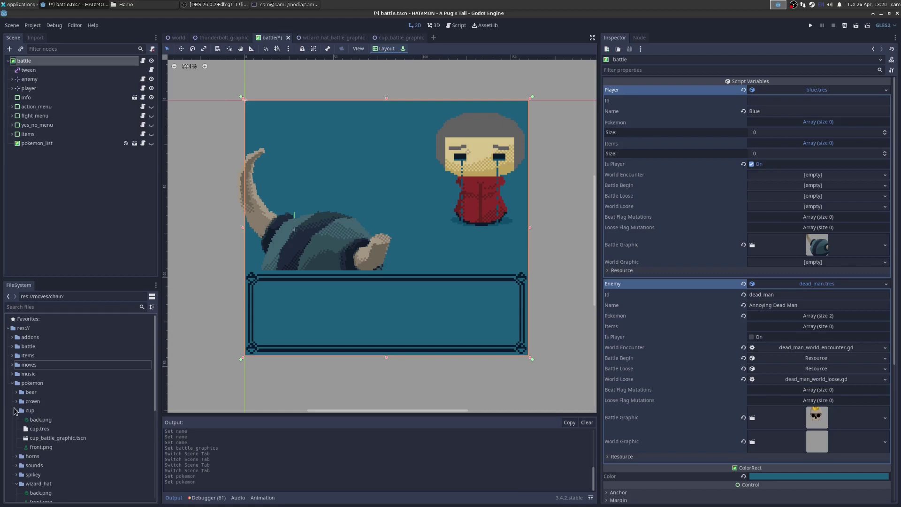
{"action": "left_click", "coordinate": [45, 421]}
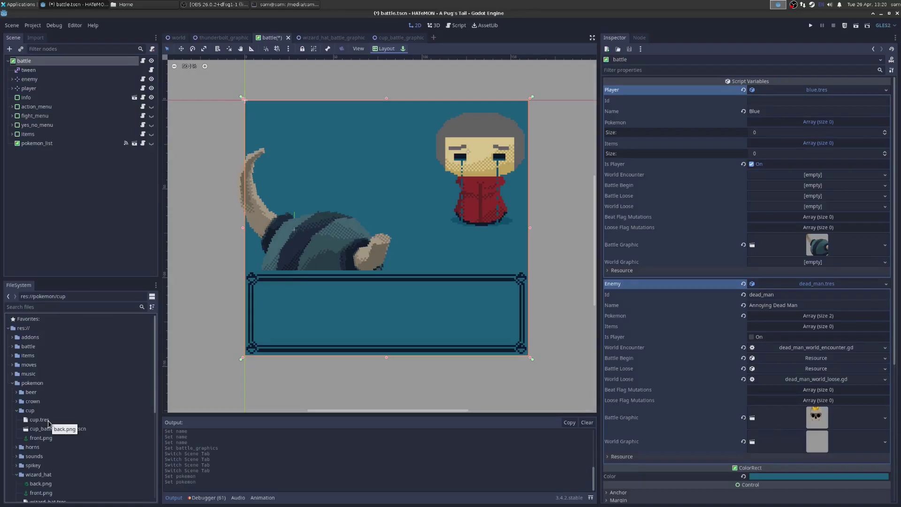
{"action": "left_click", "coordinate": [41, 420]}
{"action": "left_click_drag", "start_coordinate": [41, 420], "coordinate": [814, 131]}
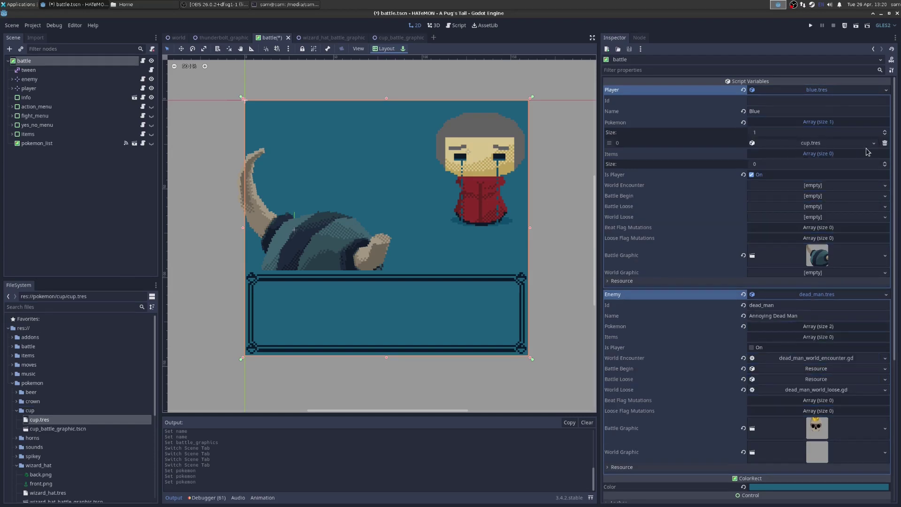
{"action": "key", "text": "ctrl+s"}
Run the battle scene and attack the crown with Cup's THUNDERBOLT.
{"action": "left_click", "coordinate": [856, 25]}
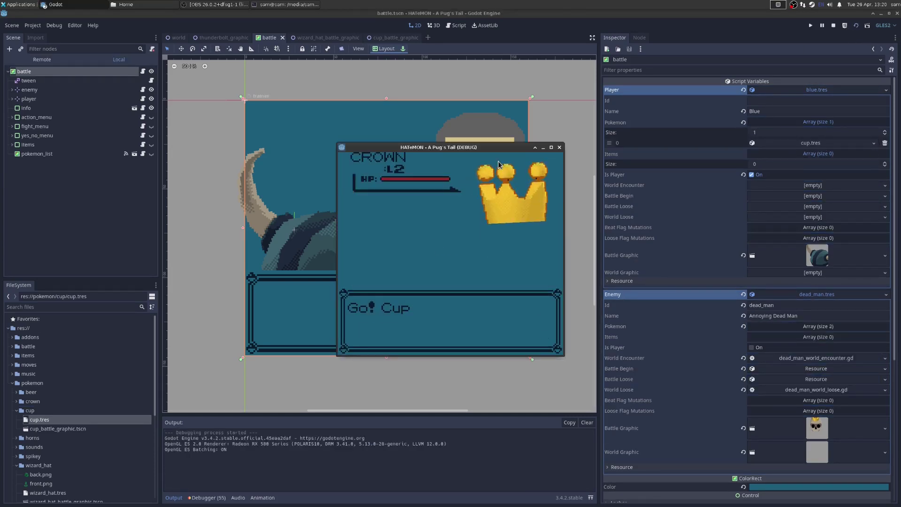
{"action": "key", "text": "Return"}
{"action": "key", "text": "Down"}
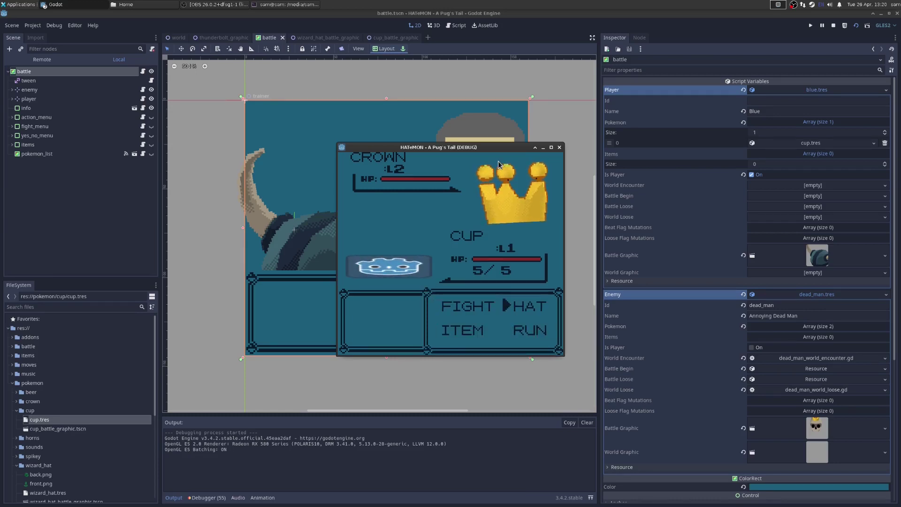
{"action": "key", "text": "Up"}
{"action": "key", "text": "Return"}
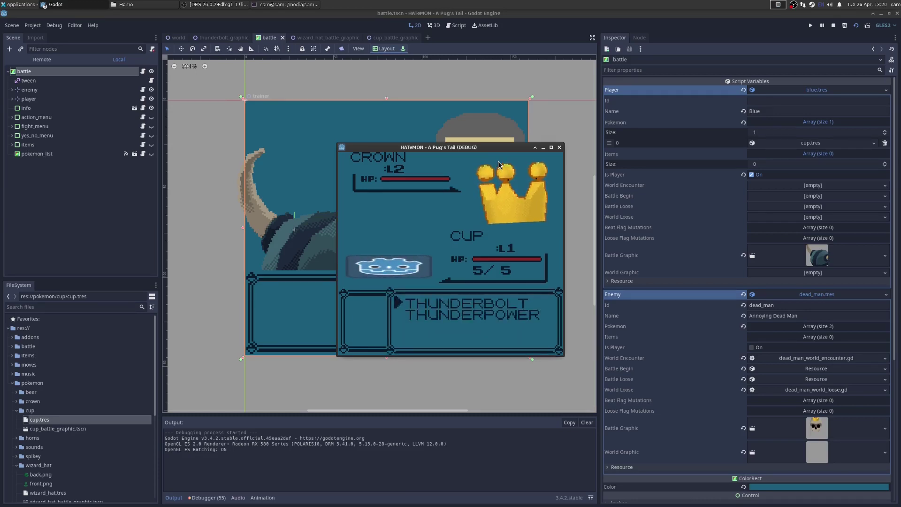
{"action": "key", "text": "Down"}
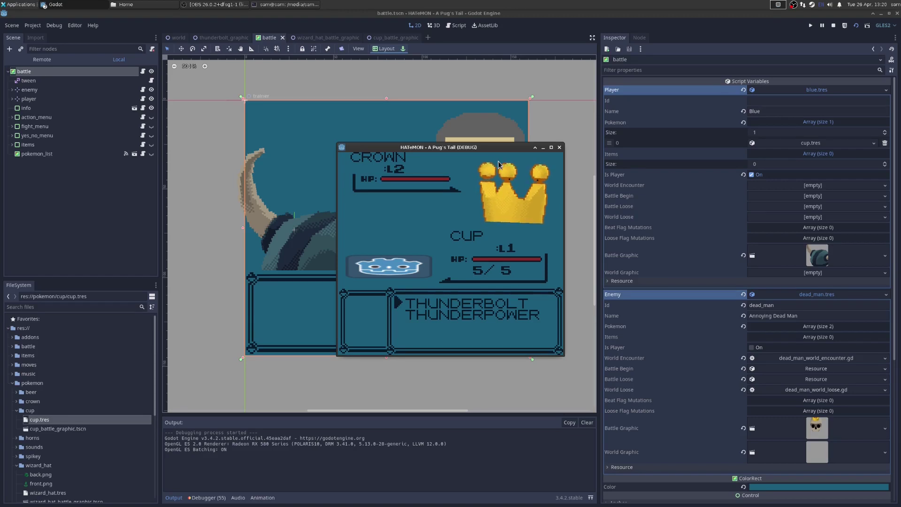
{"action": "key", "text": "Up"}
{"action": "key", "text": "Return"}
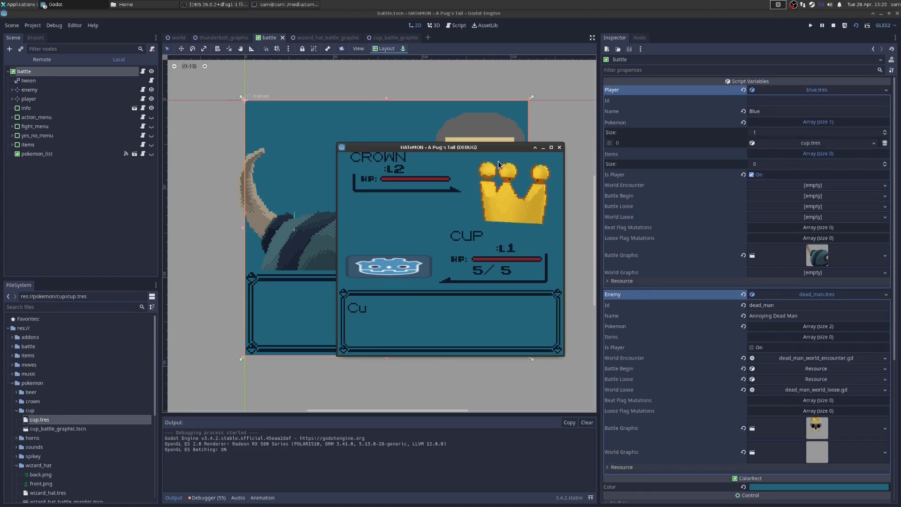
Finish the crown with a second THUNDERBOLT, answer NO to changing HATeMON, and close the game.
{"action": "key", "text": "Return"}
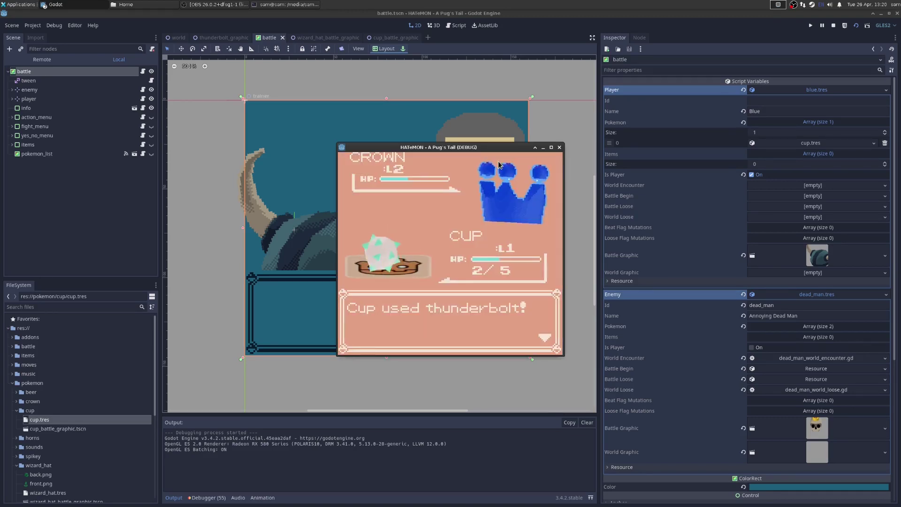
{"action": "key", "text": "Down"}
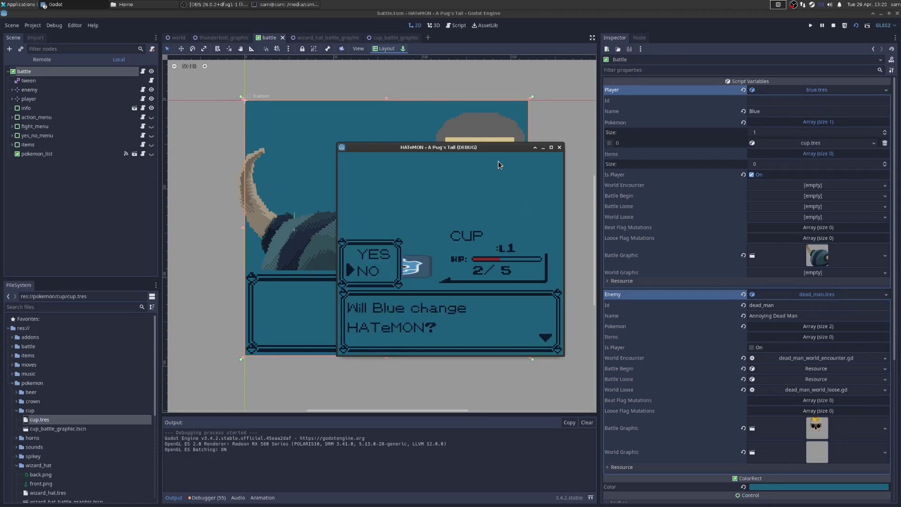
{"action": "key", "text": "Return"}
{"action": "key", "text": "Return"}
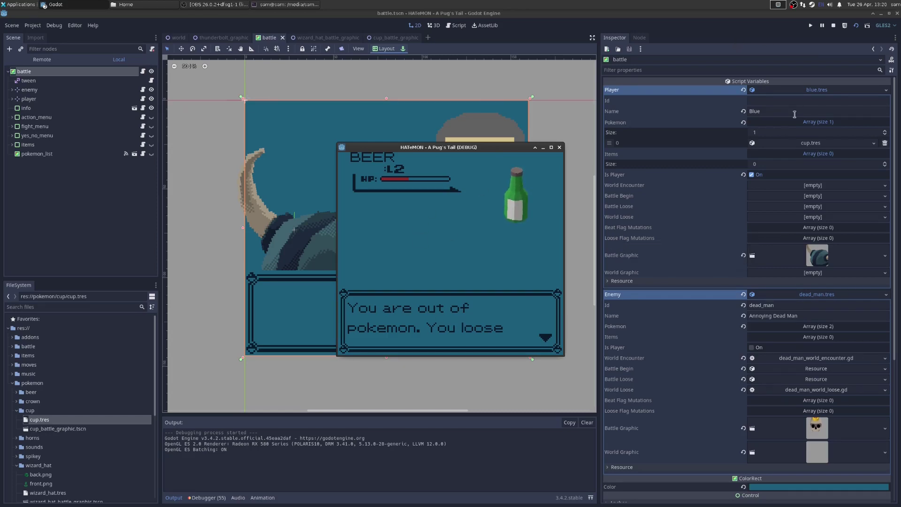
{"action": "key", "text": "alt+Tab"}
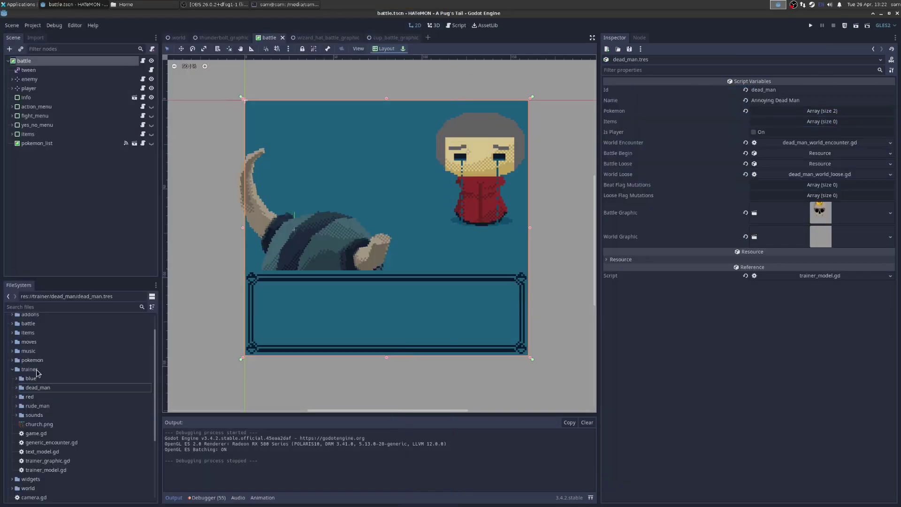
Expand trainer > rude_man, preview the f1, f2 and f3 sprite frames, then open rude_man.tres.
{"action": "scroll", "coordinate": [45, 357], "scroll_direction": "down", "scroll_amount": 3}
{"action": "left_click", "coordinate": [35, 324]}
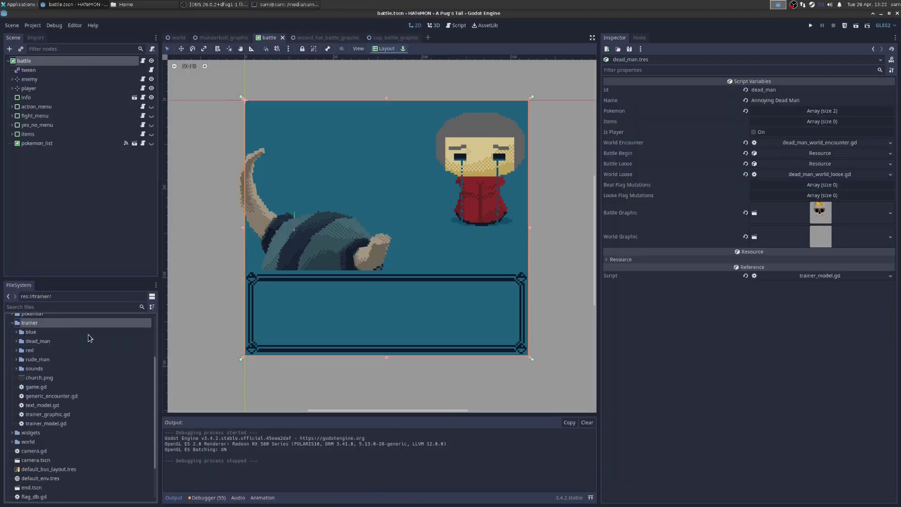
{"action": "left_click", "coordinate": [17, 360]}
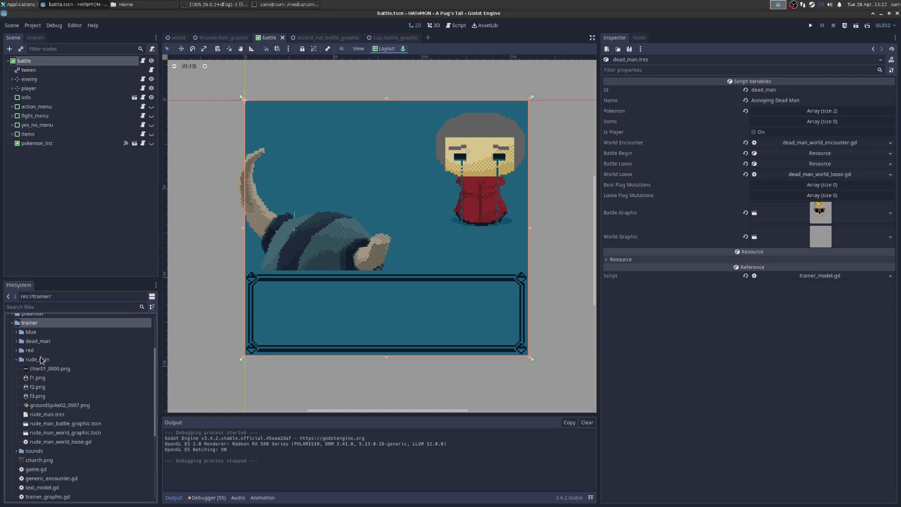
{"action": "left_click", "coordinate": [41, 361]}
{"action": "left_click", "coordinate": [43, 379]}
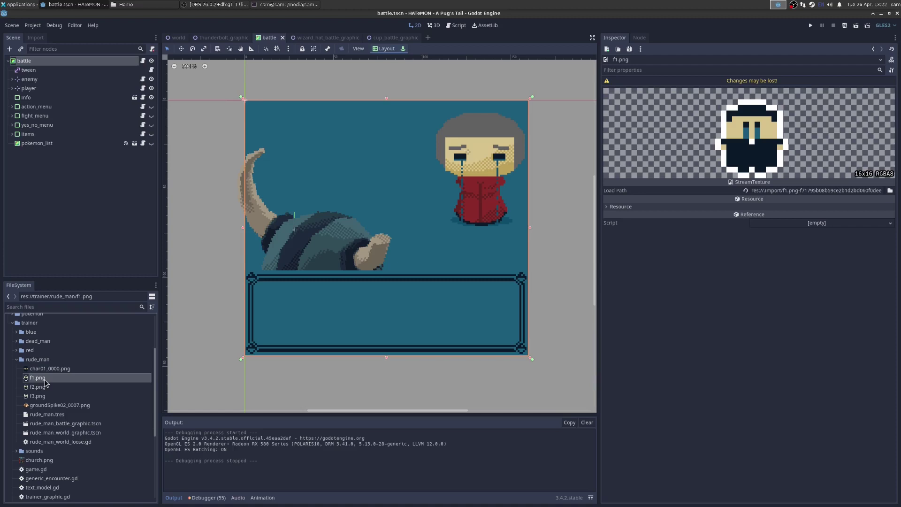
{"action": "left_click", "coordinate": [45, 388]}
{"action": "left_click", "coordinate": [45, 396]}
{"action": "left_click", "coordinate": [45, 381]}
{"action": "left_click", "coordinate": [42, 387]}
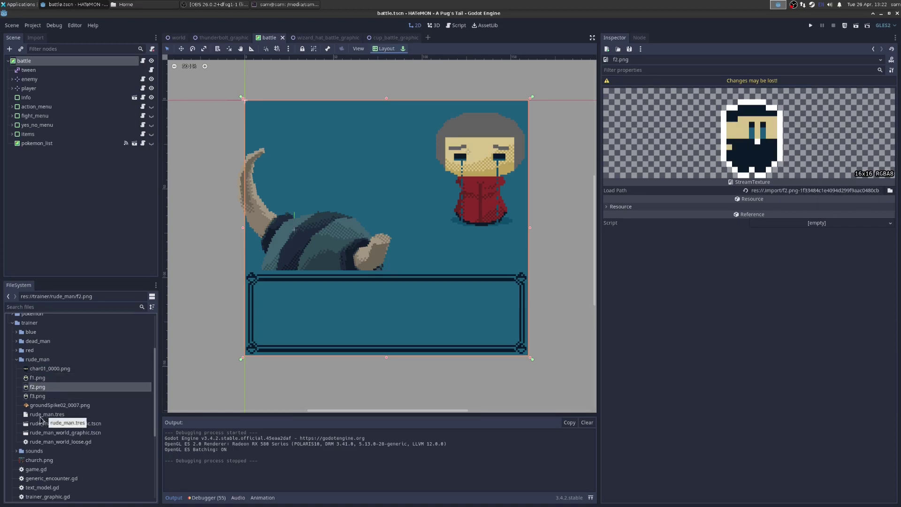
{"action": "left_click", "coordinate": [35, 416]}
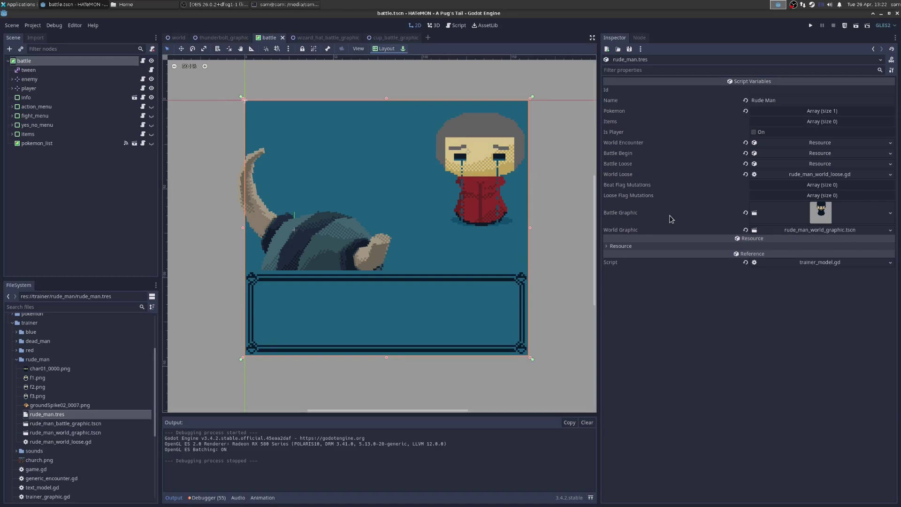
Set the trainer Id to rude_man and check its spikey.tres Pokemon.
{"action": "left_click", "coordinate": [715, 90]}
{"action": "type", "text": "rude_man"}
{"action": "key", "text": "Tab"}
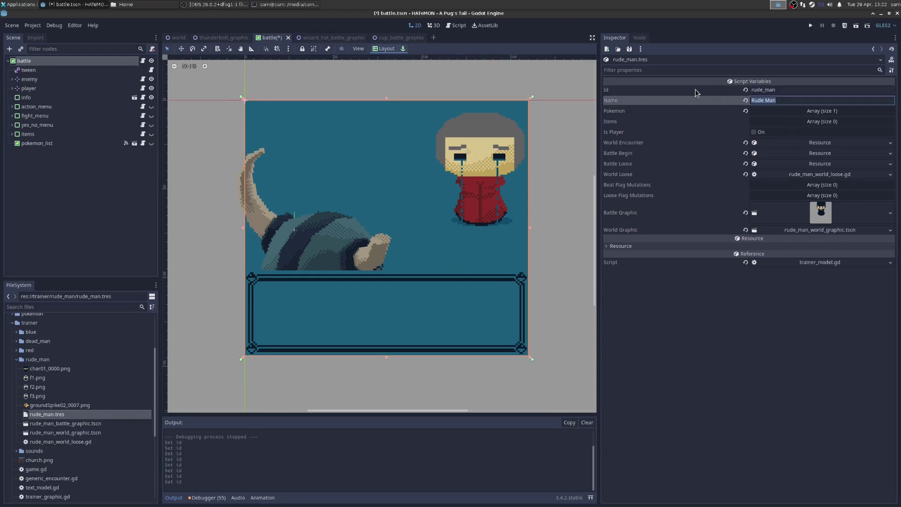
{"action": "left_click", "coordinate": [801, 112]}
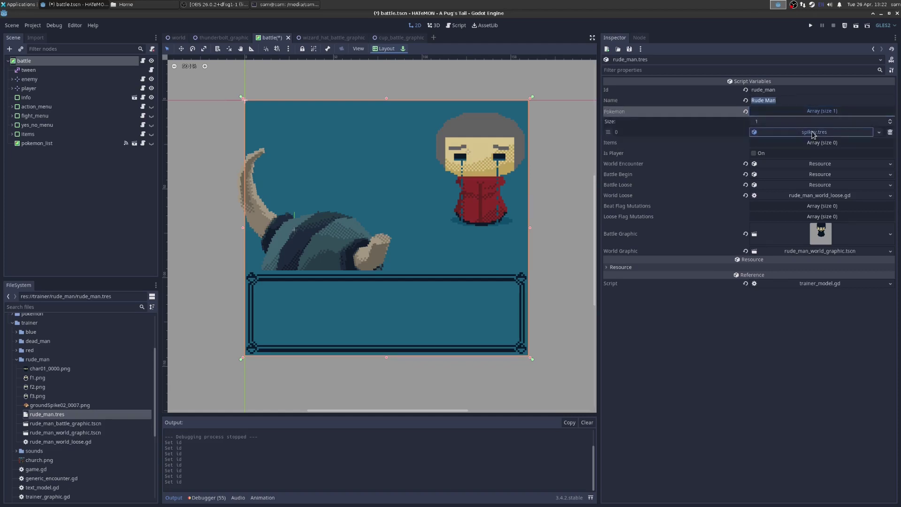
{"action": "left_click", "coordinate": [814, 132]}
{"action": "left_click", "coordinate": [811, 111]}
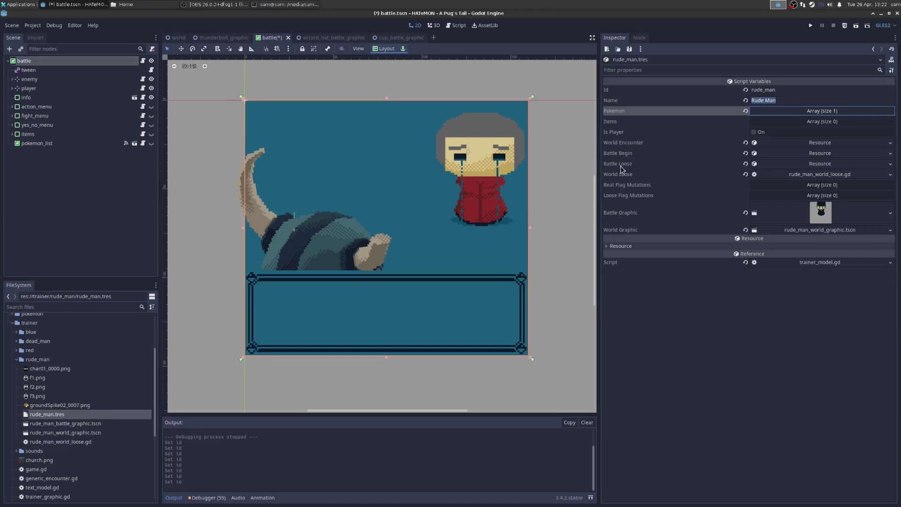
Review the World Encounter dialogue text and the Battle Loose resource, then open rude_man_world_loose.gd.
{"action": "left_click", "coordinate": [838, 144]}
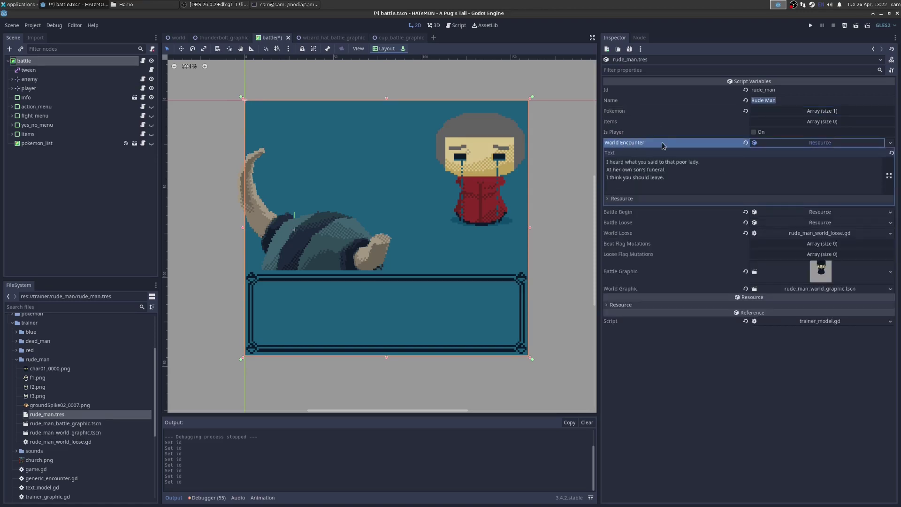
{"action": "left_click", "coordinate": [651, 182]}
{"action": "key", "text": "ctrl+a"}
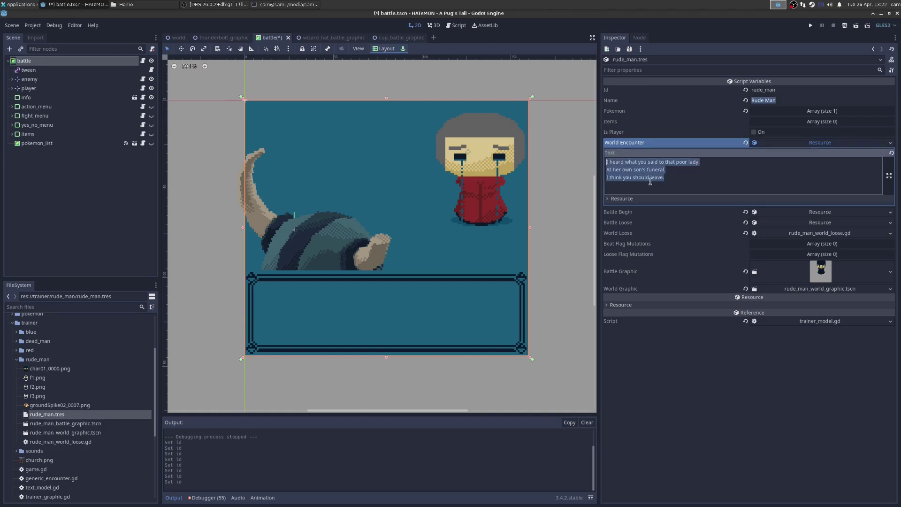
{"action": "left_click", "coordinate": [623, 163]}
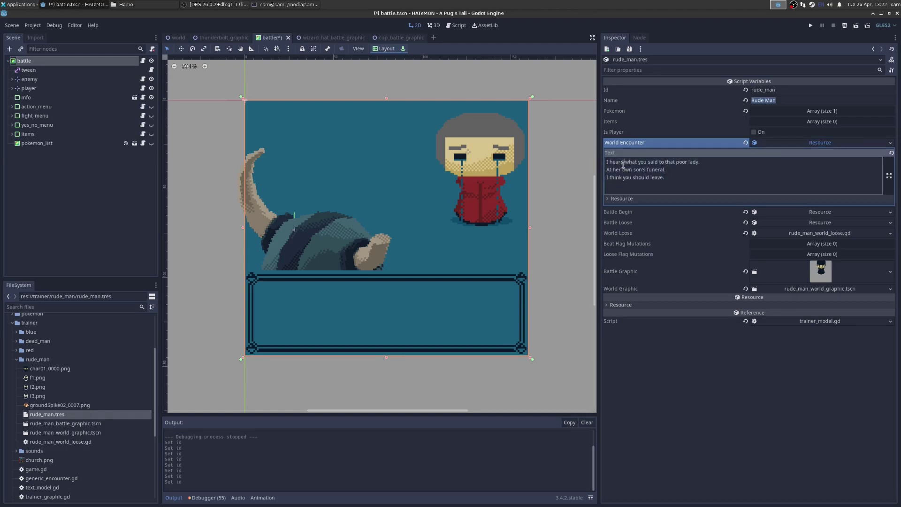
{"action": "left_click", "coordinate": [820, 142]}
{"action": "left_click", "coordinate": [819, 164]}
{"action": "left_click", "coordinate": [821, 164]}
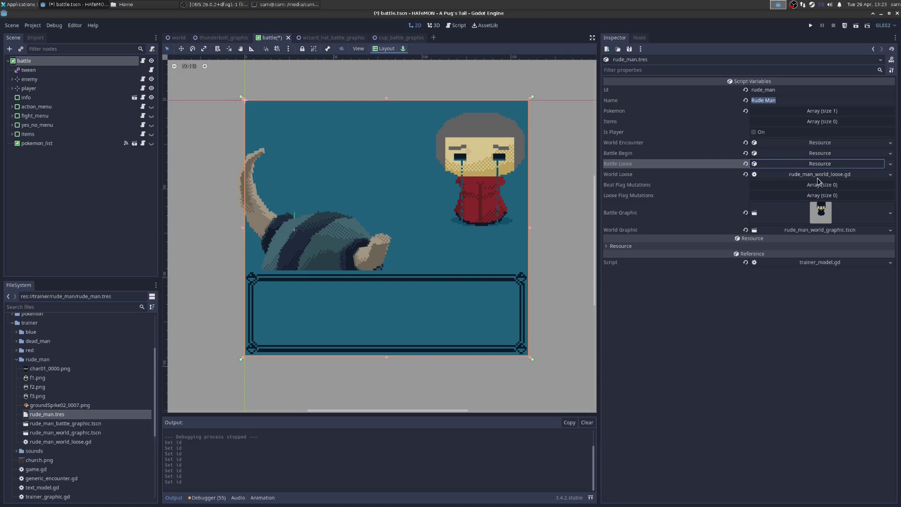
{"action": "left_click", "coordinate": [821, 174]}
Widen the script editor, open game.gd from the extends Game line, and read its player and info_box variables.
{"action": "left_click_drag", "start_coordinate": [347, 64], "coordinate": [263, 70]}
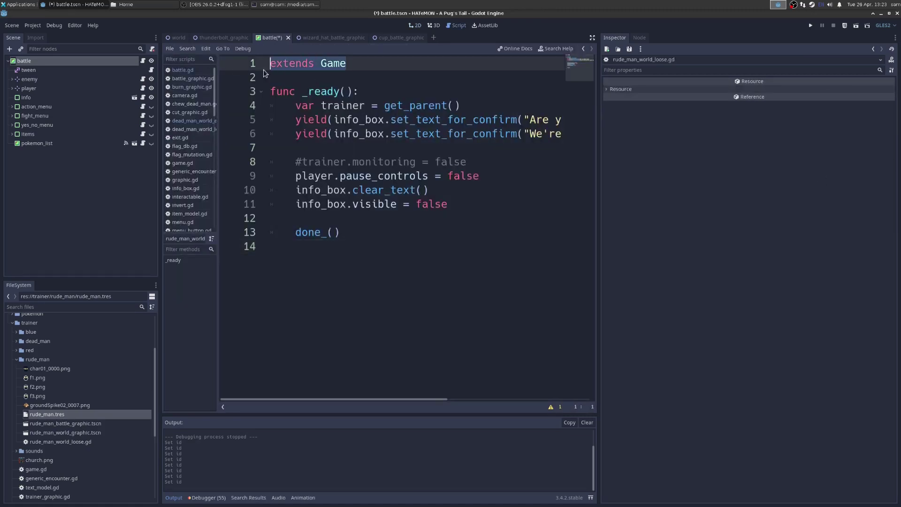
{"action": "left_click", "coordinate": [359, 91]}
{"action": "left_click_drag", "start_coordinate": [599, 190], "coordinate": [767, 192]}
{"action": "left_click", "coordinate": [630, 192]}
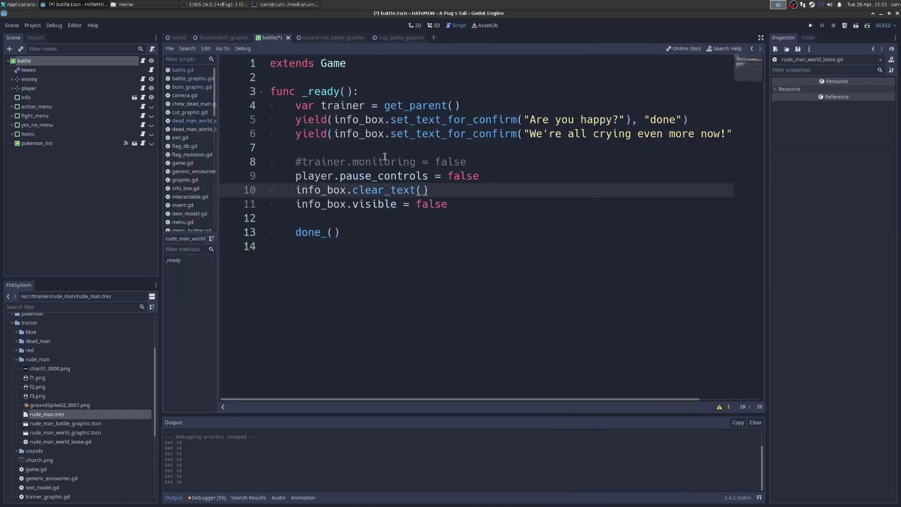
{"action": "left_click", "coordinate": [327, 66], "text": "ctrl"}
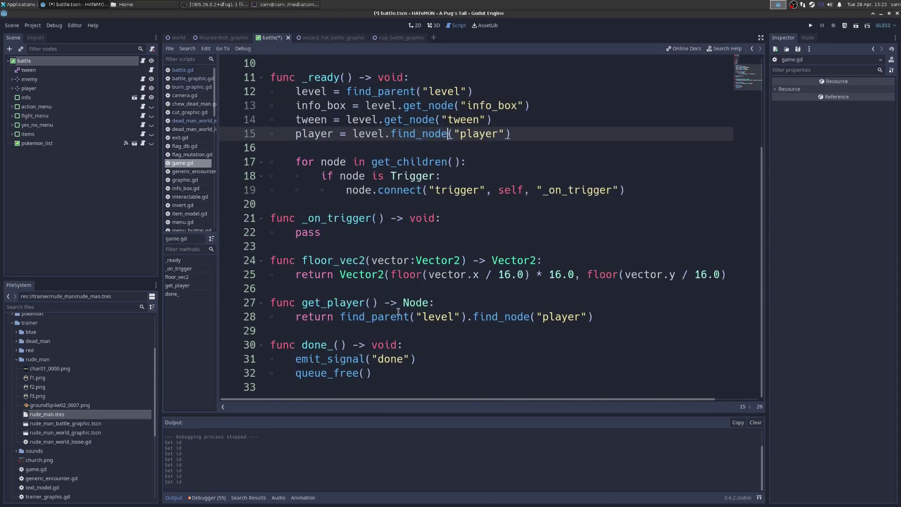
{"action": "scroll", "coordinate": [394, 281], "scroll_direction": "up", "scroll_amount": 3}
{"action": "left_click", "coordinate": [341, 149]}
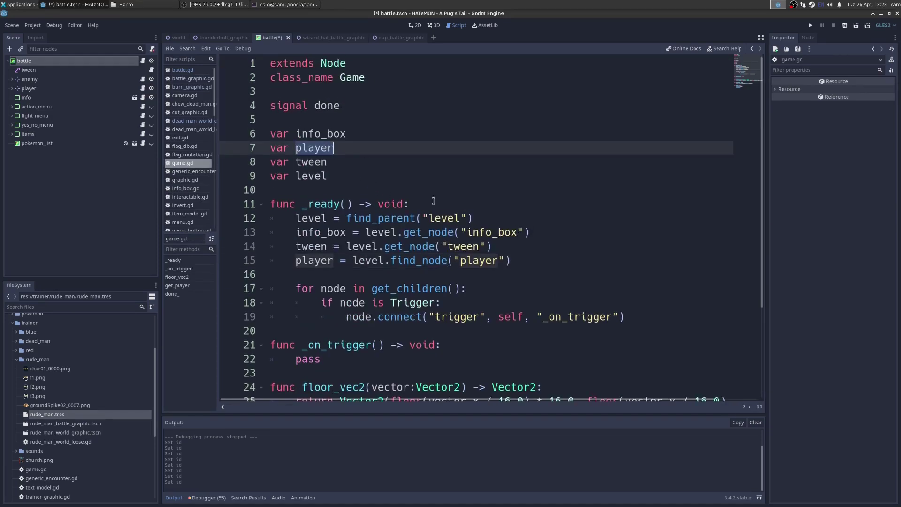
{"action": "left_click", "coordinate": [324, 178]}
{"action": "left_click", "coordinate": [336, 132]}
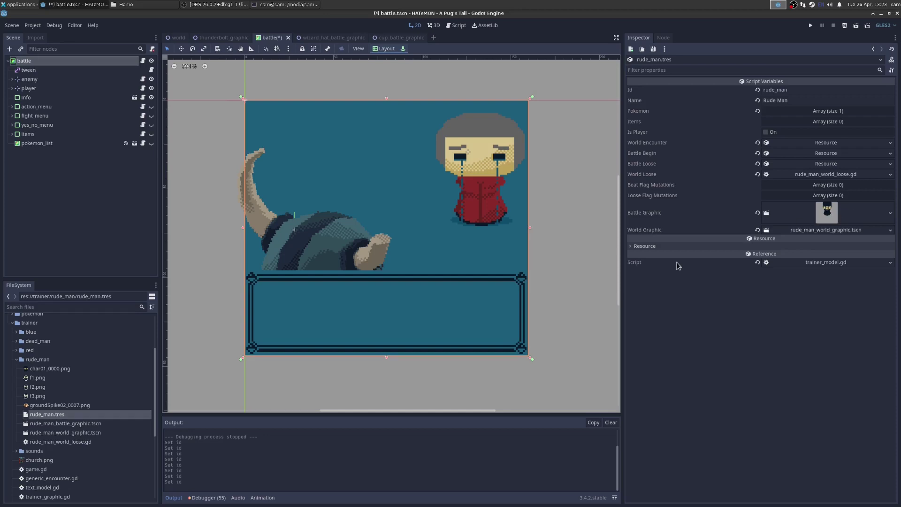
Open rude_man_battle_graphic.tscn, hide the back sprite, and inspect the enter node's battle_begin.wav stream.
{"action": "double_click", "coordinate": [58, 423]}
{"action": "left_click", "coordinate": [152, 79]}
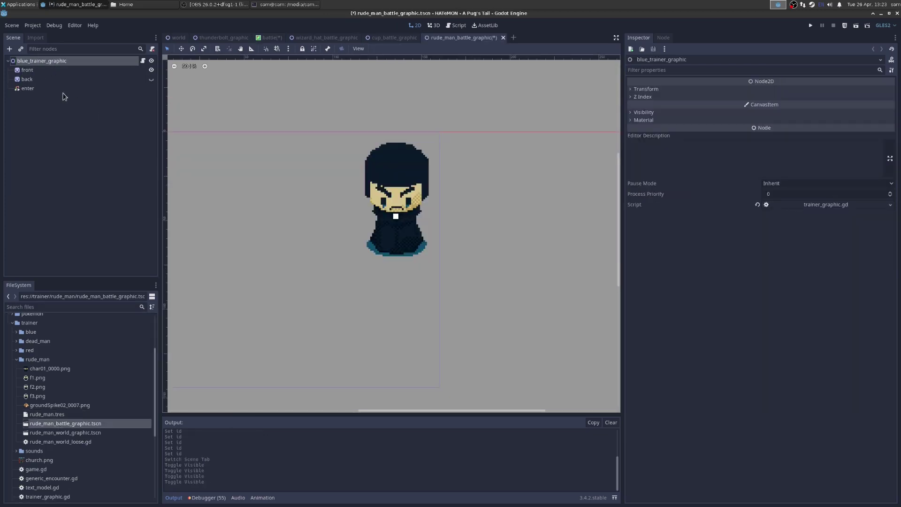
{"action": "left_click", "coordinate": [39, 89]}
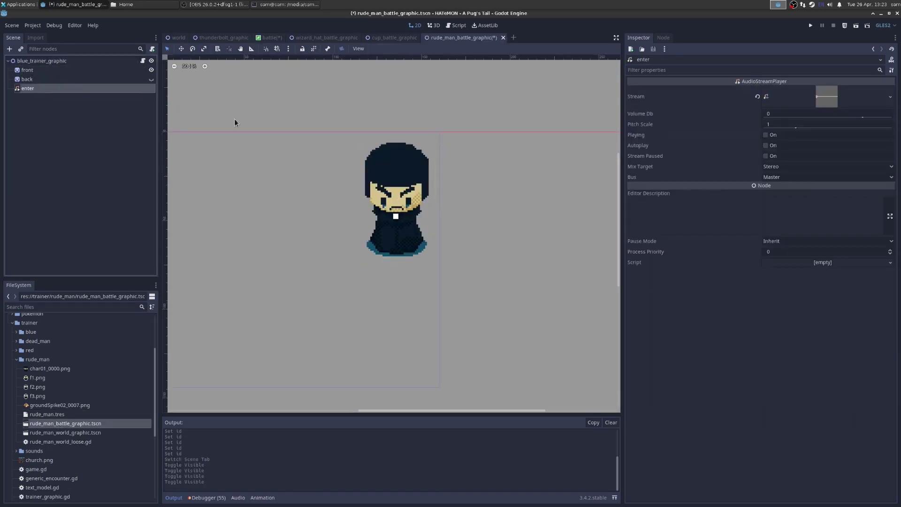
{"action": "left_click", "coordinate": [812, 106]}
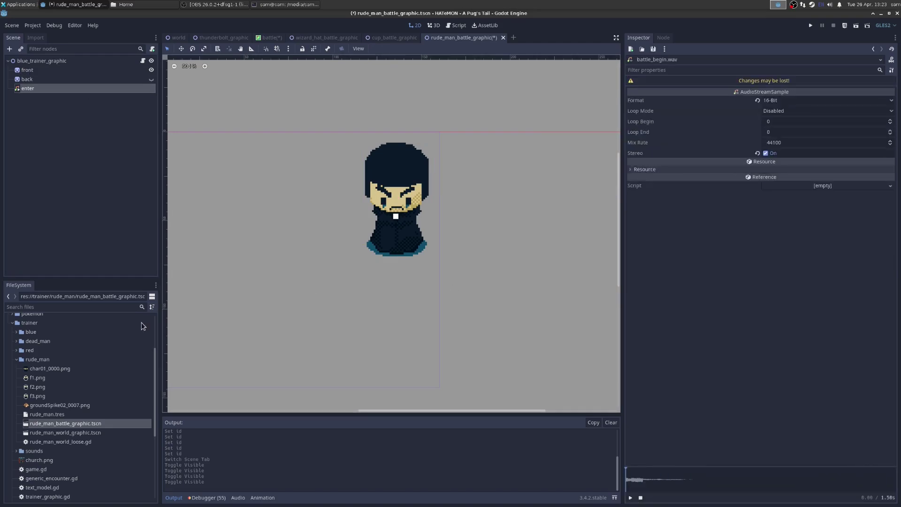
{"action": "left_click", "coordinate": [45, 359]}
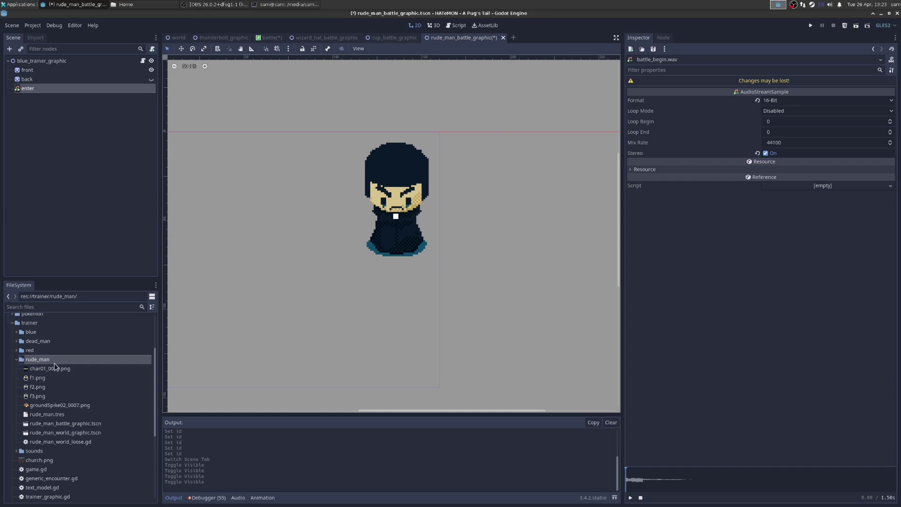
Duplicate the rude_man folder as godot_man and rename its rude_man.tres to godot_man.tres.
{"action": "right_click", "coordinate": [47, 360]}
{"action": "left_click", "coordinate": [75, 411]}
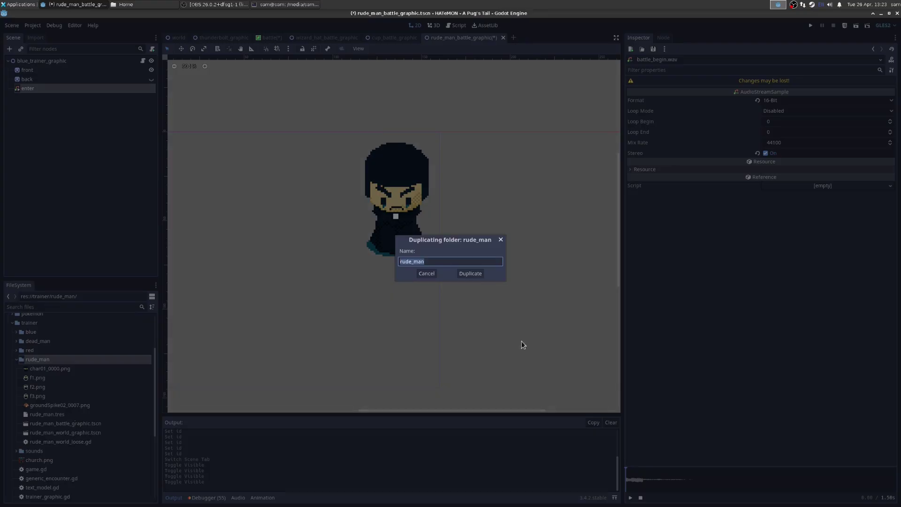
{"action": "type", "text": "godot_man"}
{"action": "key", "text": "Return"}
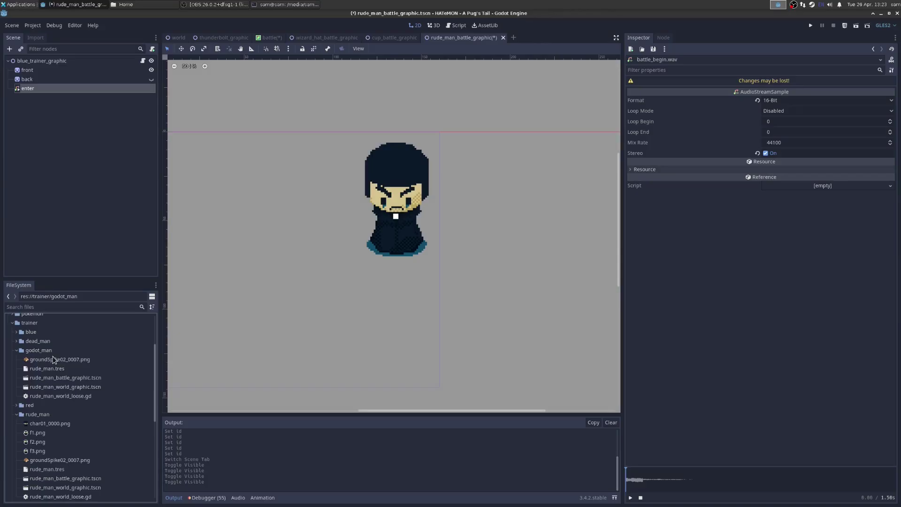
{"action": "right_click", "coordinate": [53, 360]}
{"action": "left_click", "coordinate": [92, 419]}
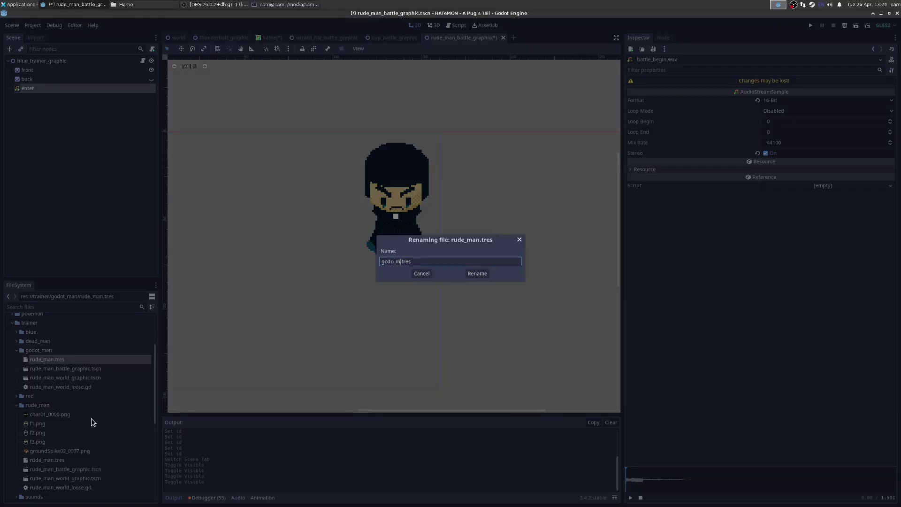
{"action": "type", "text": "godot_man"}
{"action": "key", "text": "Return"}
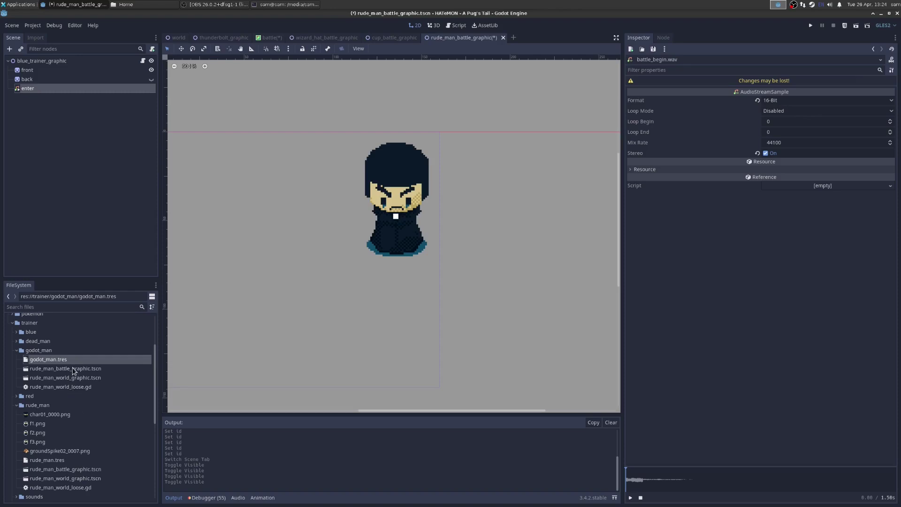
Delete the leftover rude_man_world_loose.gd script from the godot_man folder.
{"action": "double_click", "coordinate": [45, 387]}
{"action": "key", "text": "ctrl+End"}
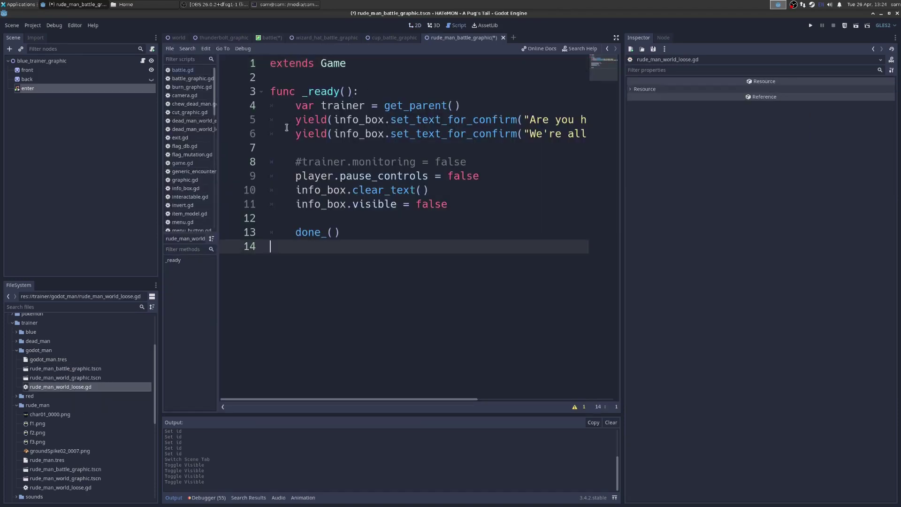
{"action": "key", "text": "ctrl+shift+Home"}
{"action": "key", "text": "Delete"}
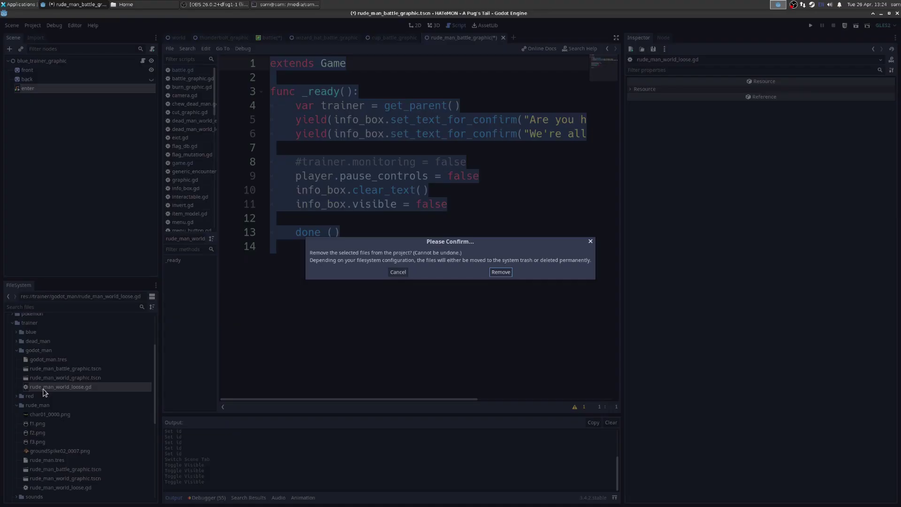
{"action": "left_click", "coordinate": [398, 272]}
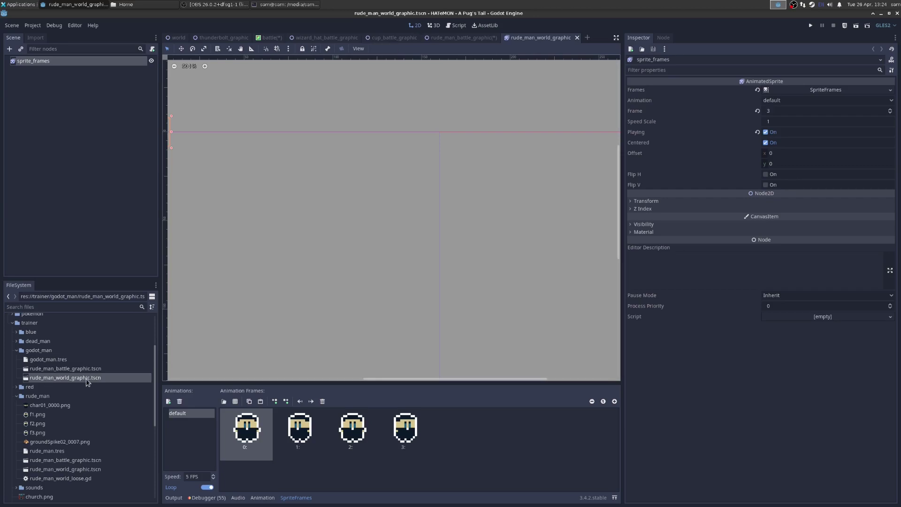
{"action": "left_click", "coordinate": [38, 61]}
Rename the battle graphic scene, removing its rude_man prefix to make it godot_man_battle_graphic.tscn.
{"action": "double_click", "coordinate": [57, 369]}
{"action": "right_click", "coordinate": [59, 369]}
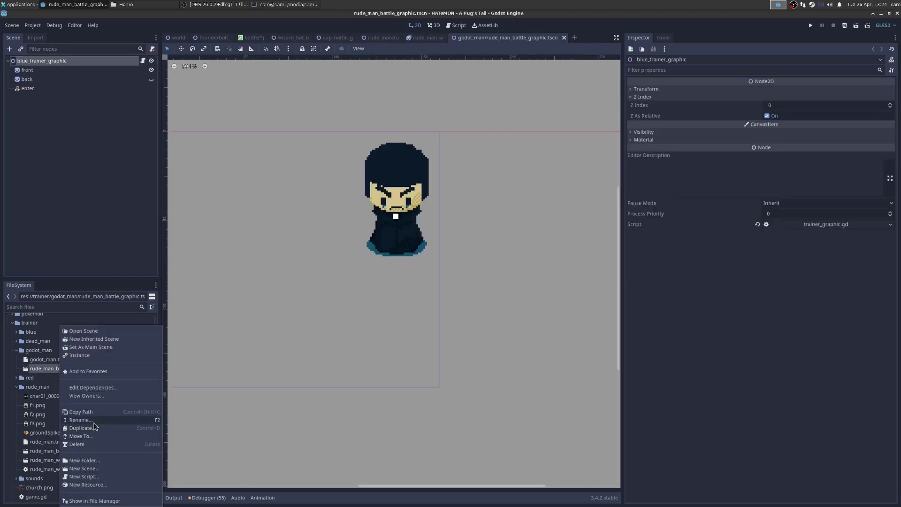
{"action": "left_click", "coordinate": [92, 422]}
{"action": "left_click", "coordinate": [409, 261]}
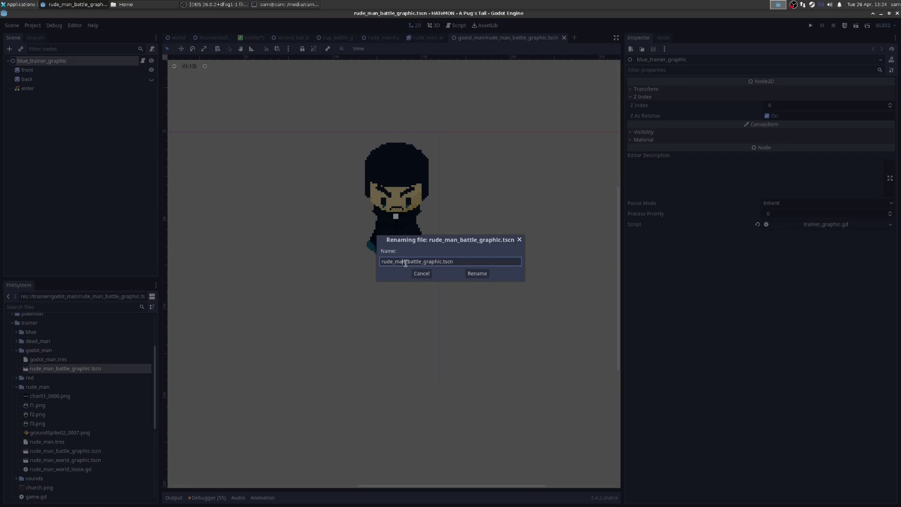
{"action": "key", "text": "shift+Home"}
{"action": "key", "text": "BackSpace"}
Assign godot_man_battle_graphic.tscn as the trainer's Battle Graphic and rename him Godot Man.
{"action": "type", "text": "godot_man"}
{"action": "key", "text": "Return"}
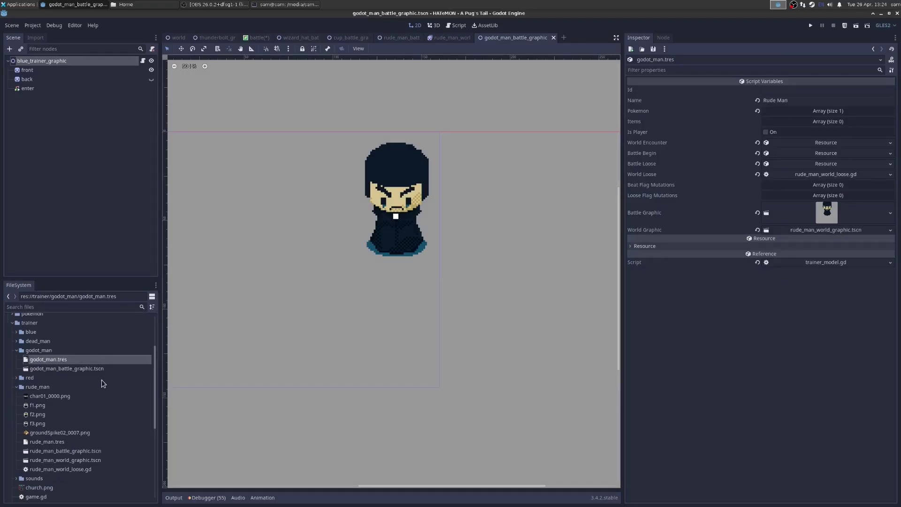
{"action": "left_click_drag", "start_coordinate": [70, 369], "coordinate": [831, 212]}
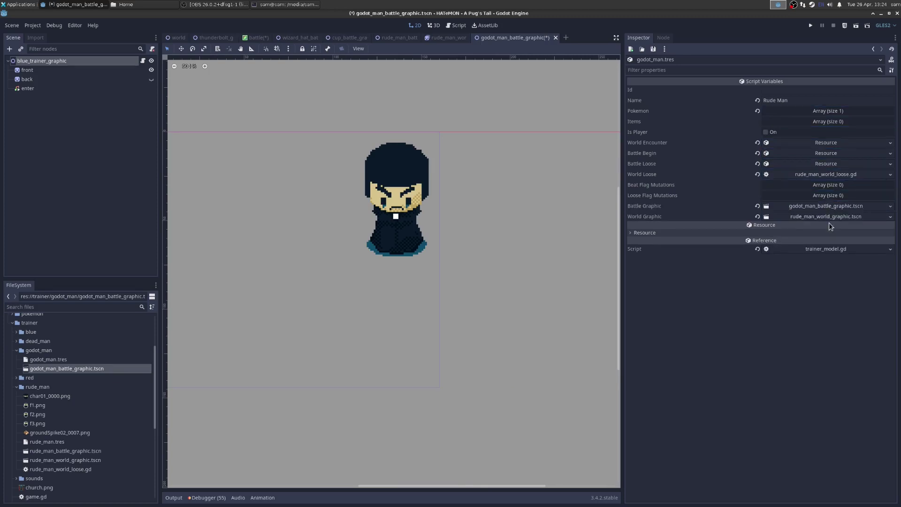
{"action": "left_click", "coordinate": [662, 98]}
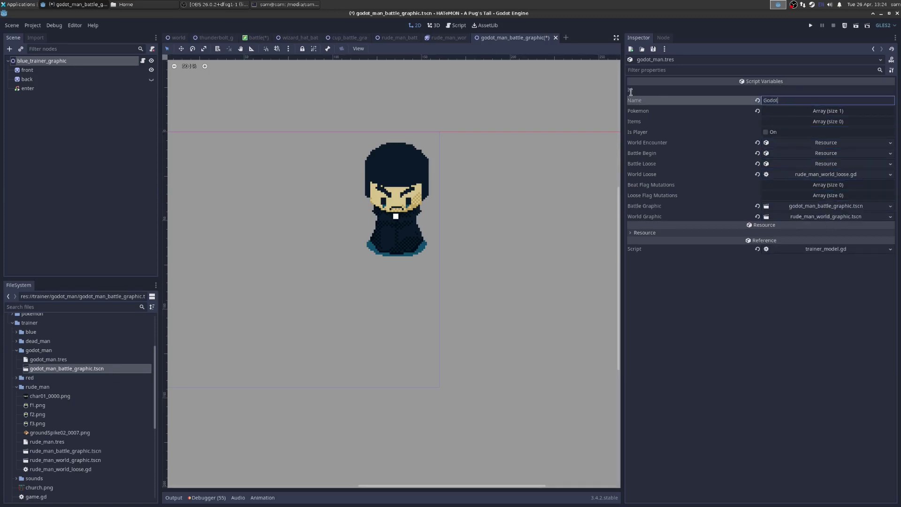
{"action": "left_click", "coordinate": [830, 112]}
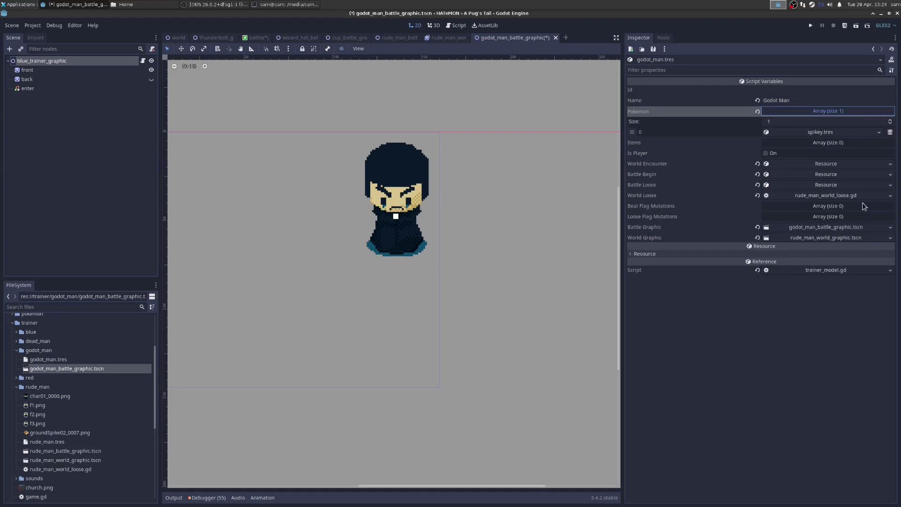
{"action": "left_click", "coordinate": [819, 111]}
Replace the World Encounter text with 'I am Godot MAN!' / 'Godot 4 is all mine.' and save.
{"action": "left_click", "coordinate": [816, 142]}
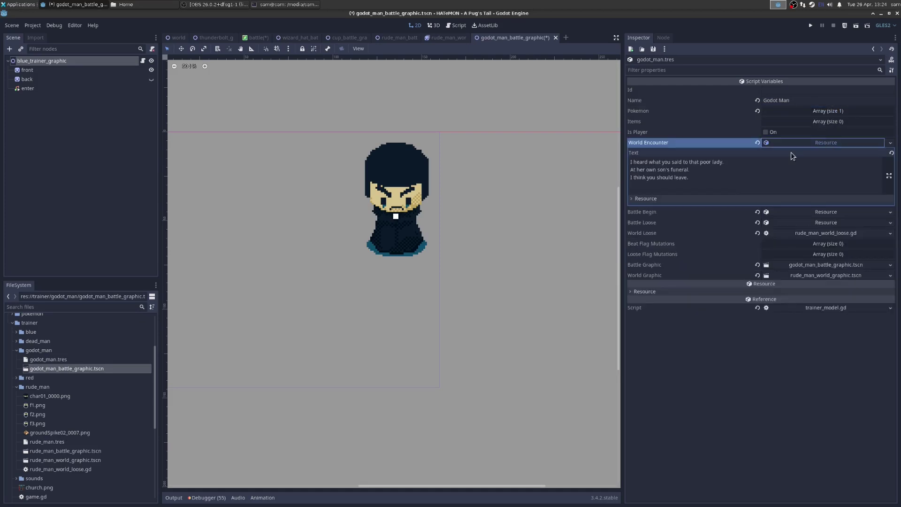
{"action": "key", "text": "BackSpace"}
{"action": "type", "text": "I"}
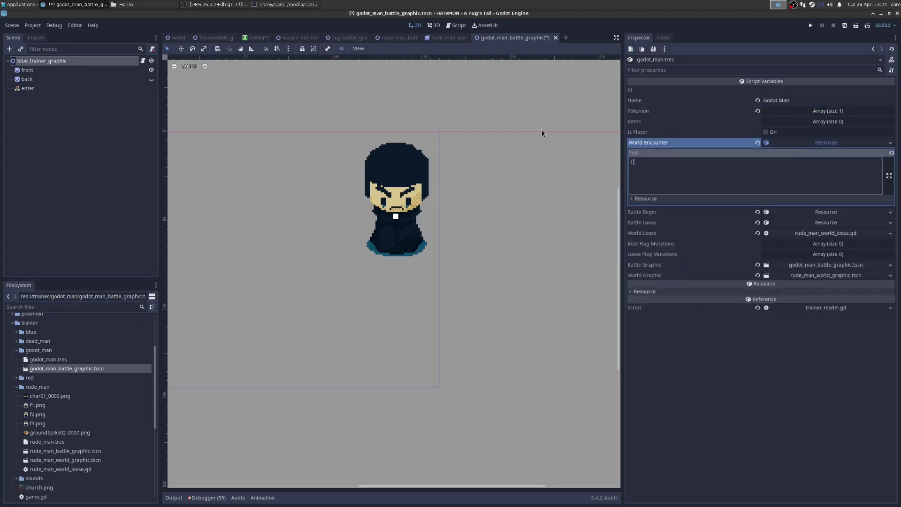
{"action": "type", "text": " am Godot MAN!"}
{"action": "key", "text": "Return"}
{"action": "type", "text": "Godot 4 is all mine."}
{"action": "key", "text": "ctrl+s"}
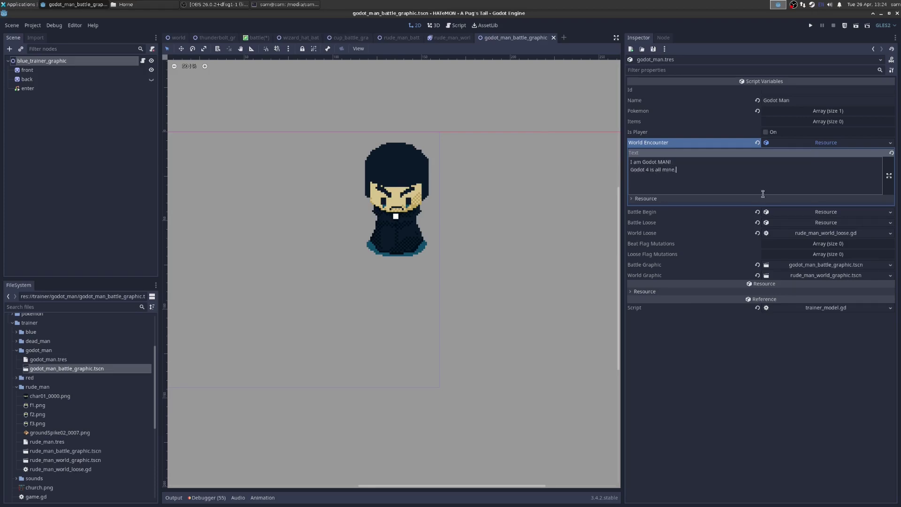
{"action": "left_click", "coordinate": [832, 213]}
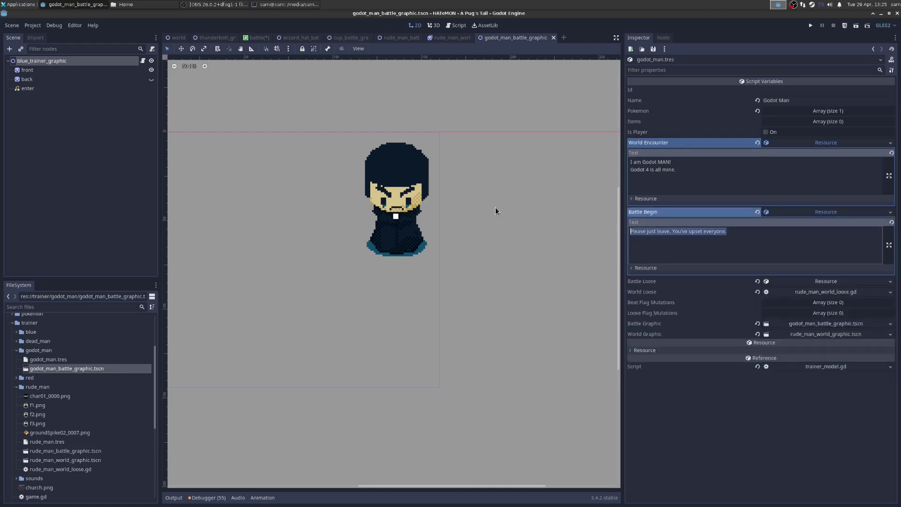
Set godot_man.tres as the battle scene's Enemy and test-run the battle.
{"action": "left_click", "coordinate": [823, 212]}
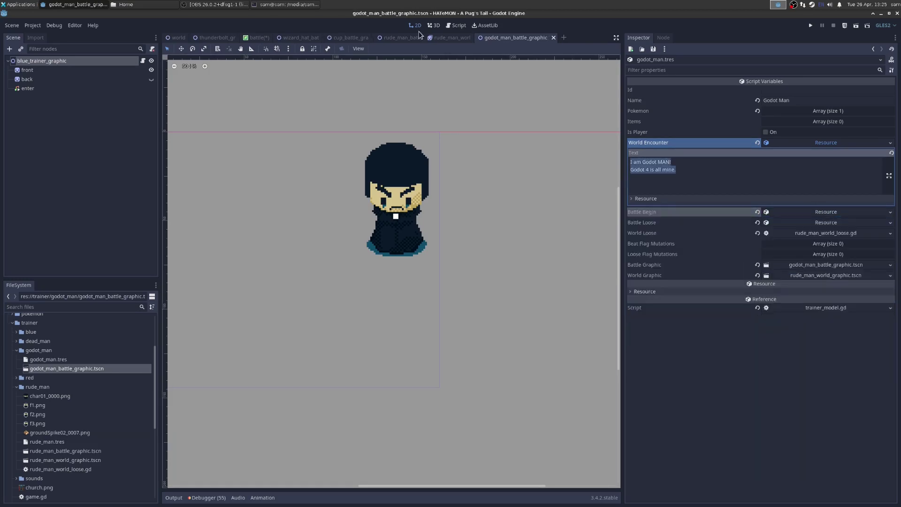
{"action": "left_click", "coordinate": [258, 36]}
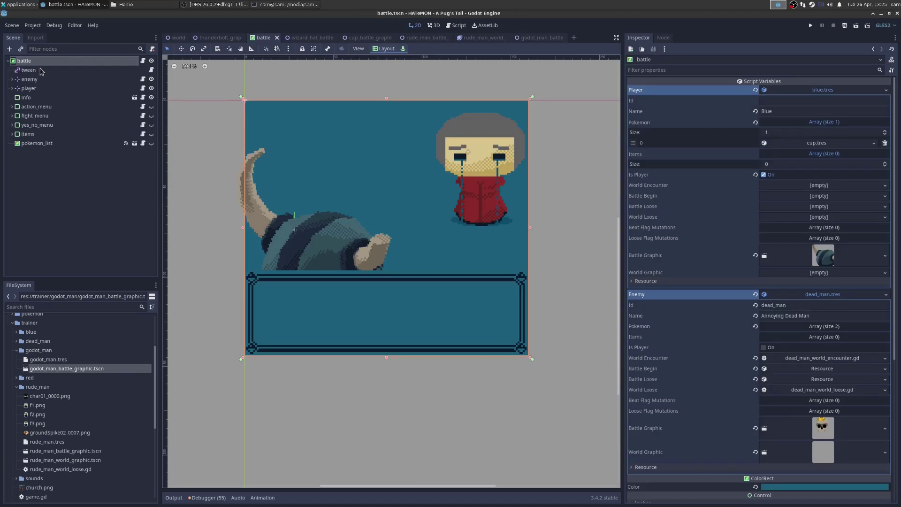
{"action": "left_click", "coordinate": [823, 91]}
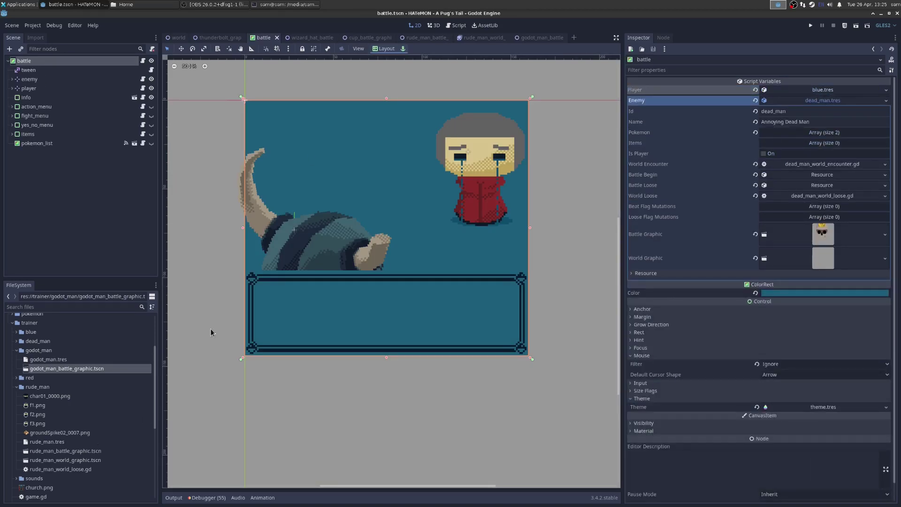
{"action": "left_click_drag", "start_coordinate": [49, 359], "coordinate": [823, 100]}
{"action": "left_click", "coordinate": [856, 26]}
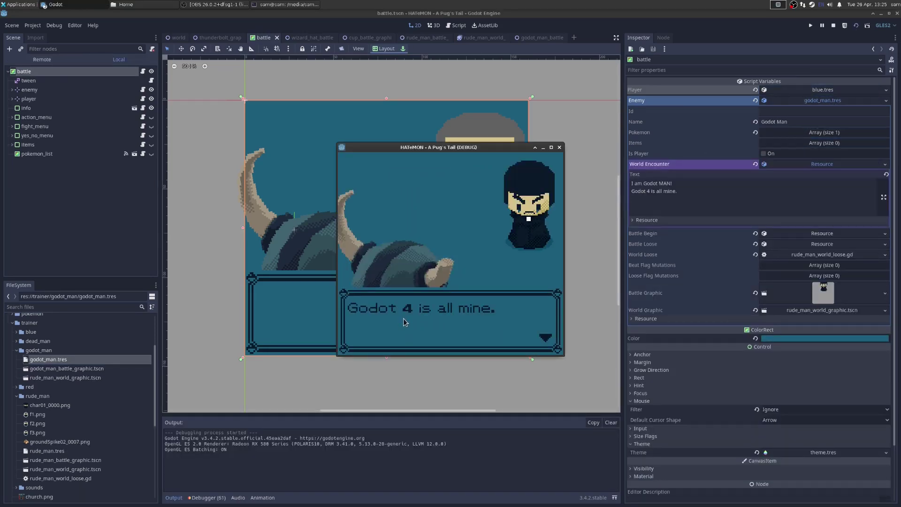
{"action": "left_click", "coordinate": [835, 26]}
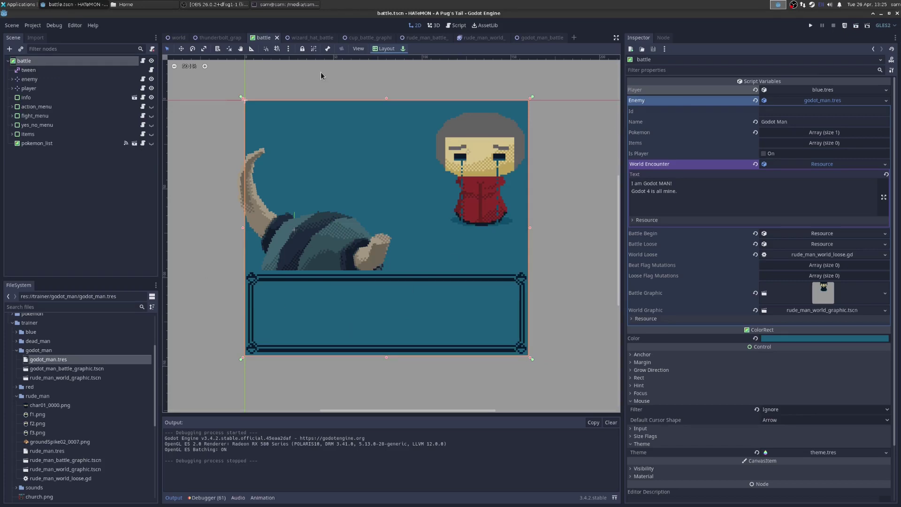
Add a half-size icon.png sprite on Godot Man's head under front and save the graphic.
{"action": "double_click", "coordinate": [47, 368]}
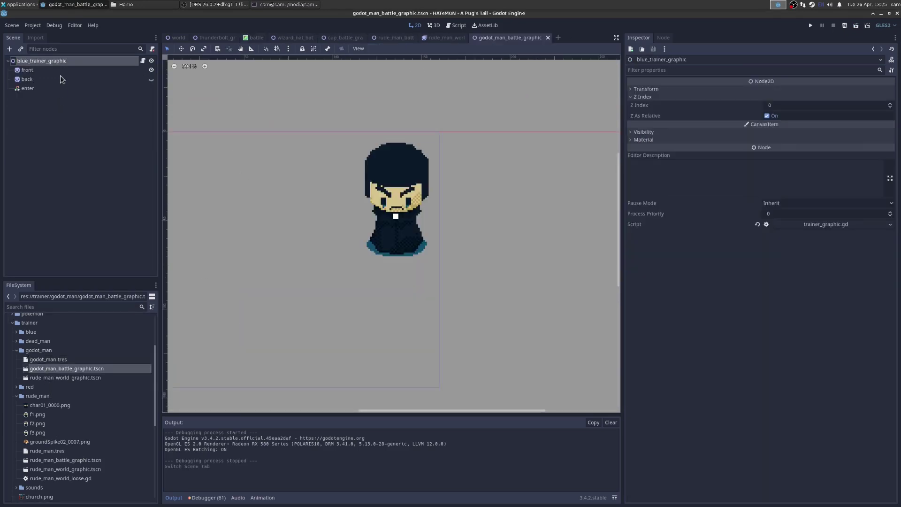
{"action": "left_click", "coordinate": [27, 70]}
{"action": "left_click_drag", "start_coordinate": [32, 464], "coordinate": [395, 159]}
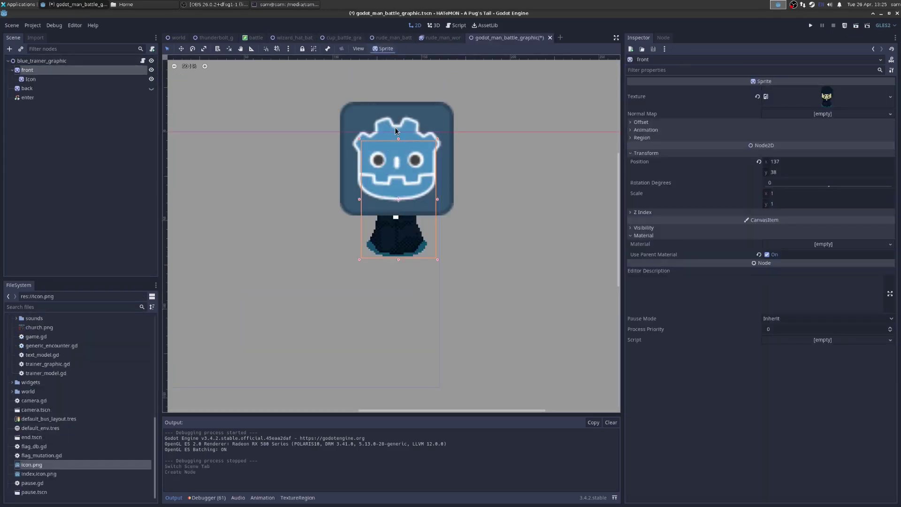
{"action": "left_click_drag", "start_coordinate": [395, 127], "coordinate": [392, 140]}
{"action": "left_click_drag", "start_coordinate": [451, 227], "coordinate": [425, 203], "text": "shift"}
{"action": "left_click_drag", "start_coordinate": [393, 170], "coordinate": [398, 186]}
{"action": "key", "text": "ctrl+s"}
Rerun the battle scene to check Godot Man's new sprite.
{"action": "left_click", "coordinate": [254, 38]}
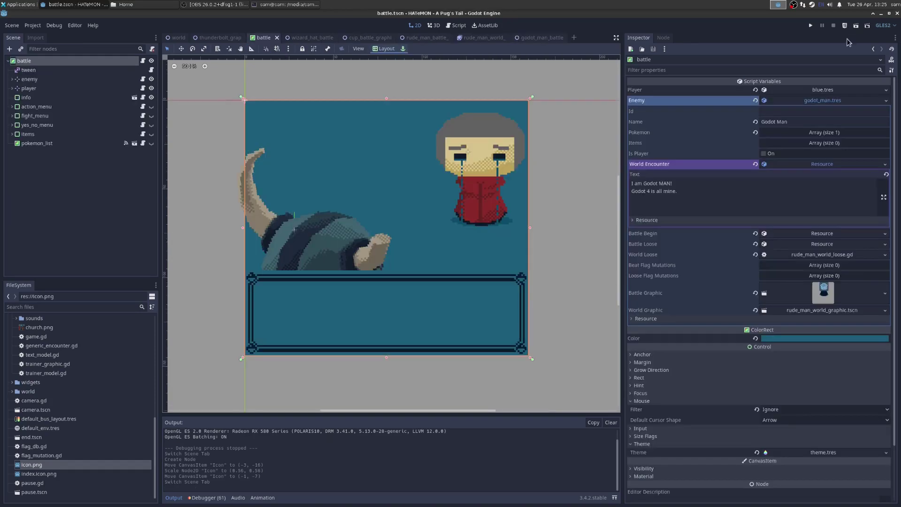
{"action": "left_click", "coordinate": [856, 26]}
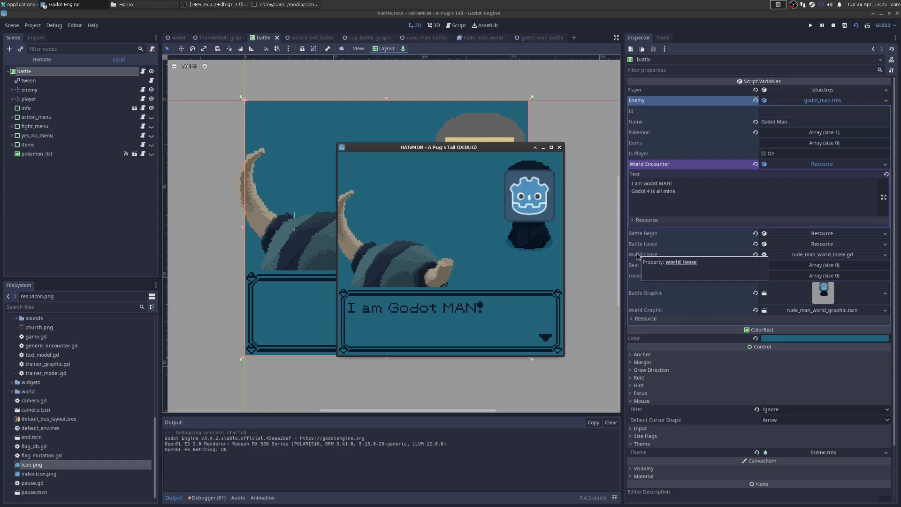
{"action": "left_click", "coordinate": [833, 26]}
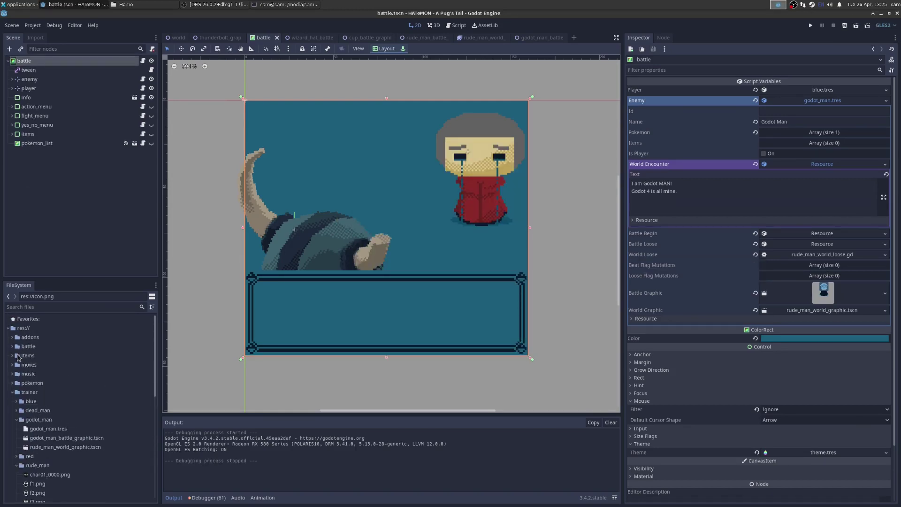
In world.tscn, duplicate cry_baby near the church's top-left and rename the copy godot_man.
{"action": "left_click", "coordinate": [19, 358]}
{"action": "double_click", "coordinate": [37, 474]}
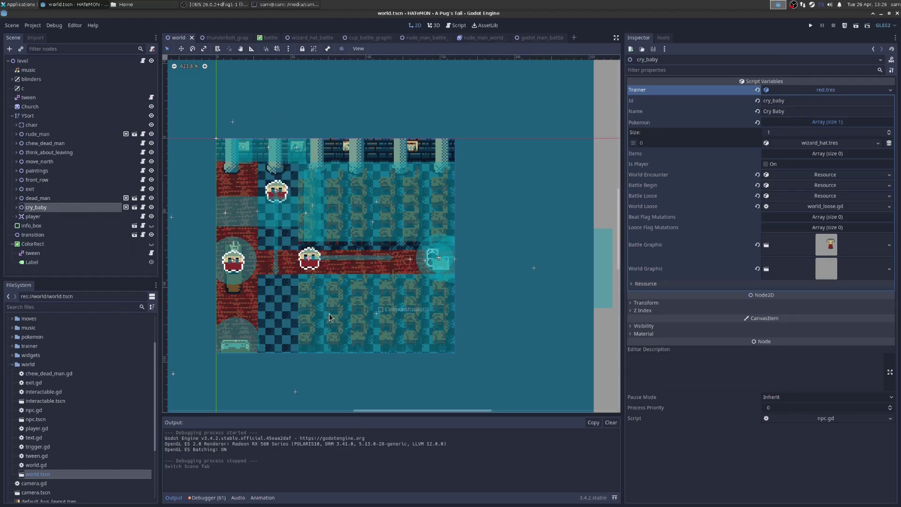
{"action": "key", "text": "ctrl+d"}
{"action": "mouse_move", "coordinate": [284, 256]}
{"action": "left_mouse_down"}
{"action": "mouse_move", "coordinate": [326, 251]}
{"action": "mouse_move", "coordinate": [271, 256]}
{"action": "mouse_move", "coordinate": [286, 255]}
{"action": "left_mouse_up"}
{"action": "right_click", "coordinate": [43, 220]}
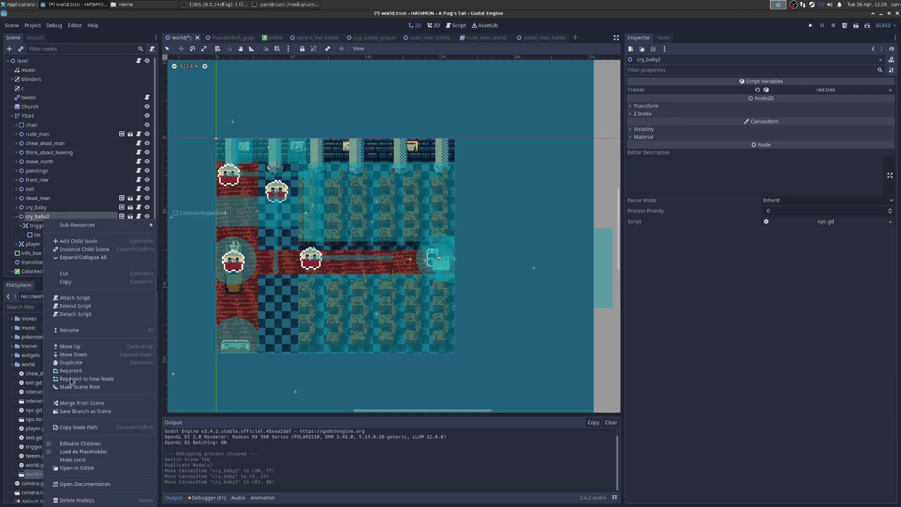
{"action": "left_click", "coordinate": [78, 329]}
{"action": "type", "text": "godot_man"}
{"action": "key", "text": "Return"}
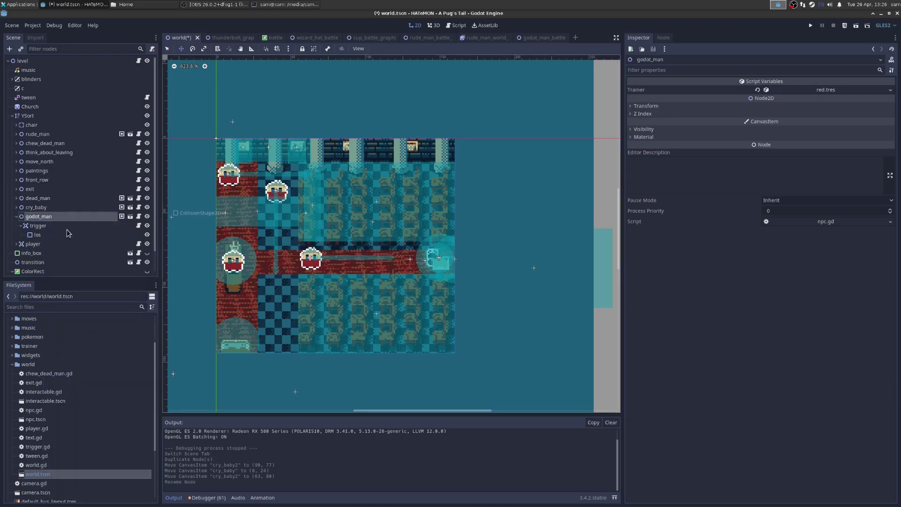
Set godot_man.tres as the new NPC's Trainer and inspect its World Graphic settings.
{"action": "left_click", "coordinate": [12, 365]}
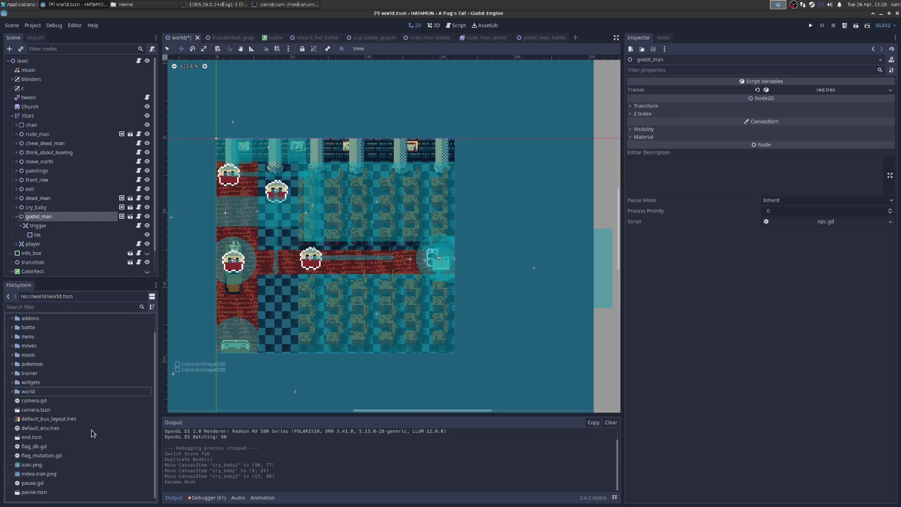
{"action": "left_click", "coordinate": [13, 373]}
{"action": "left_click", "coordinate": [17, 401]}
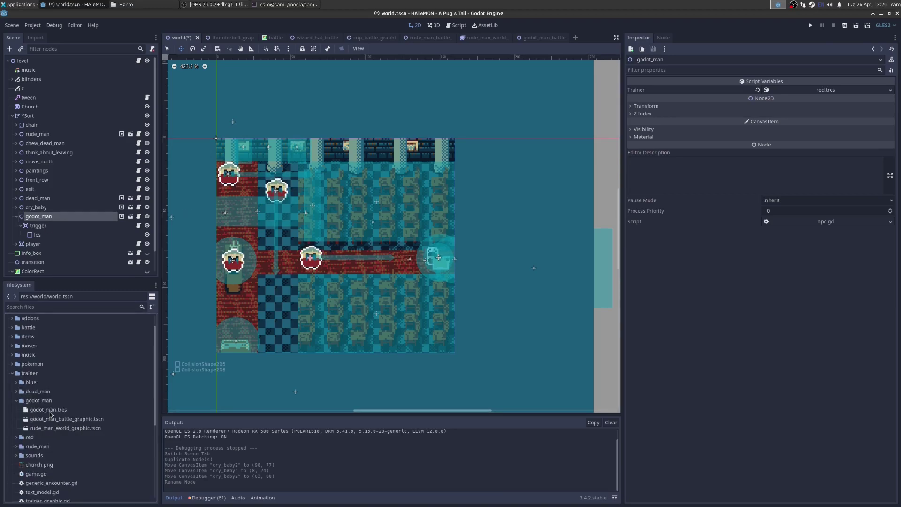
{"action": "left_click_drag", "start_coordinate": [51, 413], "coordinate": [830, 92]}
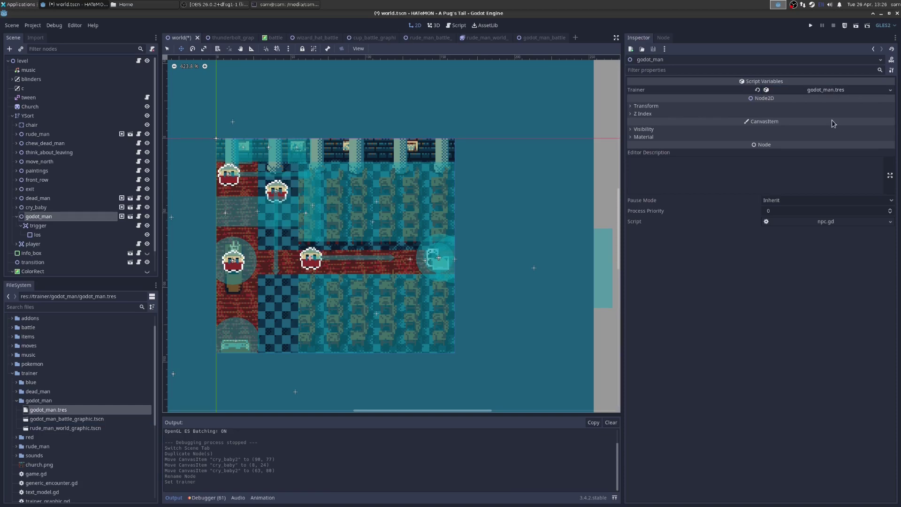
{"action": "left_click", "coordinate": [833, 90]}
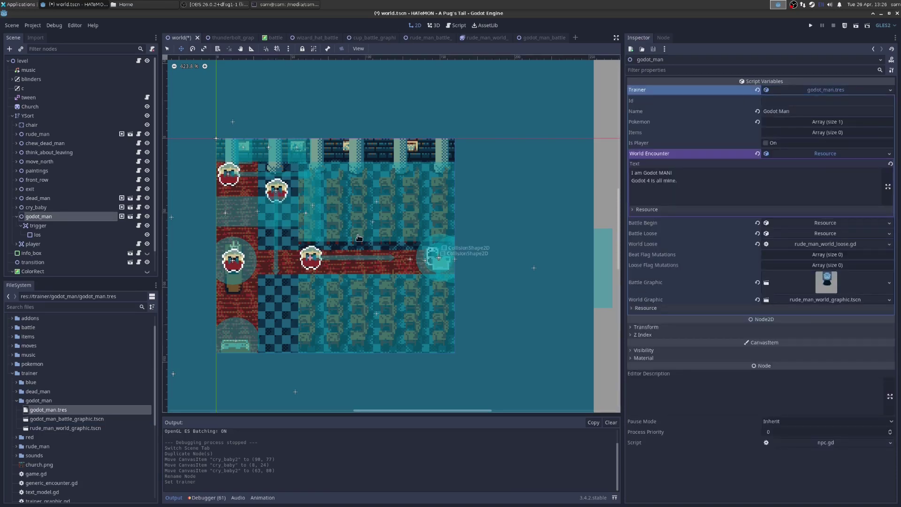
{"action": "left_click", "coordinate": [849, 300]}
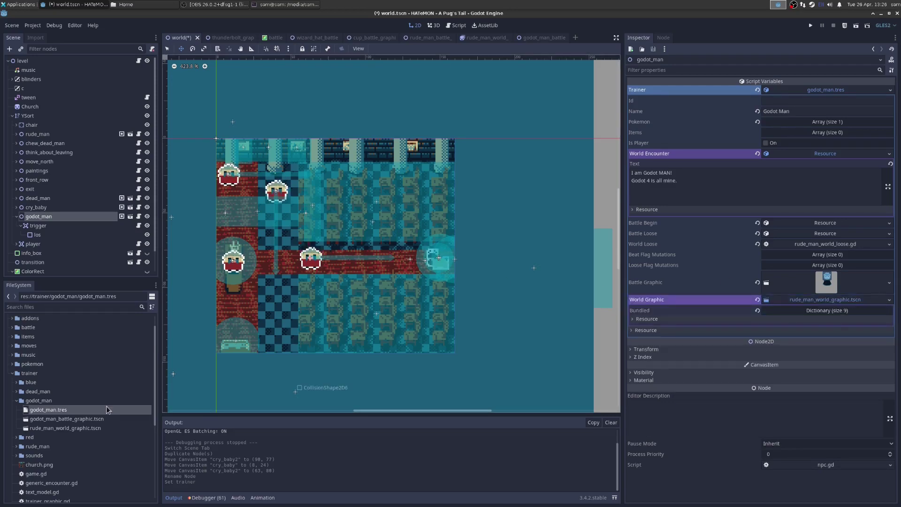
Duplicate rude_man_world_graphic.tscn as godot_man_world_graphic and move it into the godot_man folder.
{"action": "left_click", "coordinate": [69, 429]}
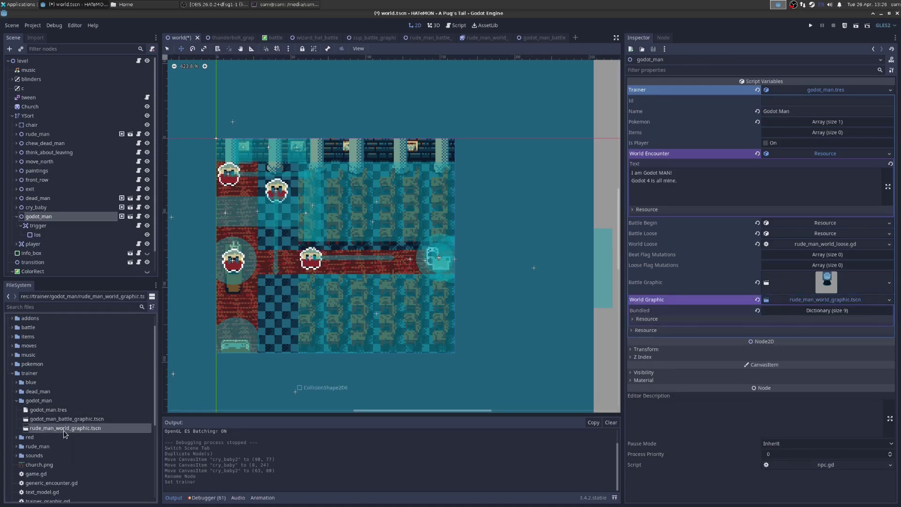
{"action": "scroll", "coordinate": [18, 418], "scroll_direction": "down", "scroll_amount": 1}
{"action": "left_click", "coordinate": [17, 424]}
{"action": "scroll", "coordinate": [28, 424], "scroll_direction": "down", "scroll_amount": 3}
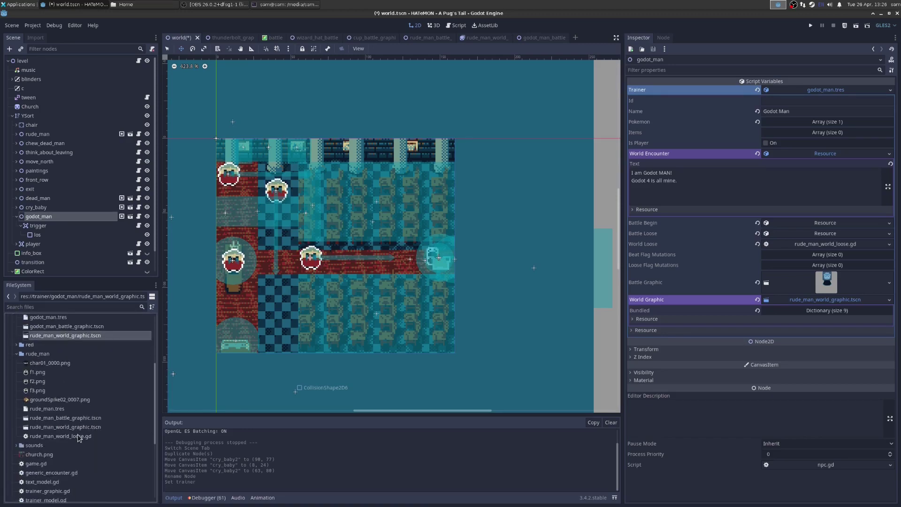
{"action": "left_click", "coordinate": [40, 427]}
{"action": "right_click", "coordinate": [56, 428]}
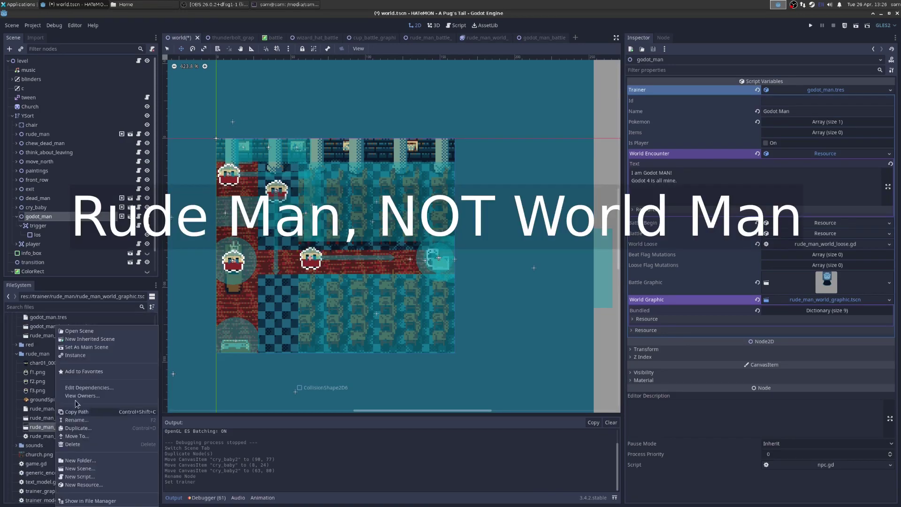
{"action": "left_click", "coordinate": [89, 426]}
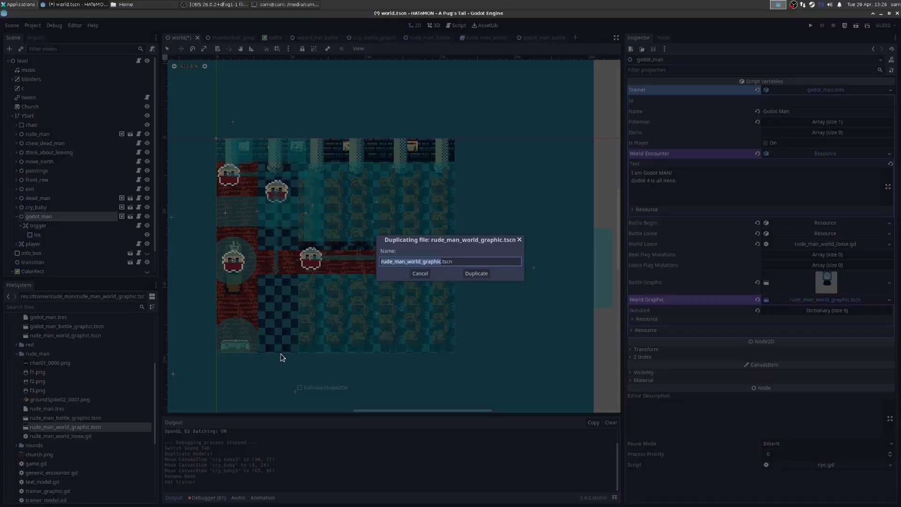
{"action": "type", "text": "godot"}
{"action": "type", "text": "_man_world_graphic"}
{"action": "key", "text": "Return"}
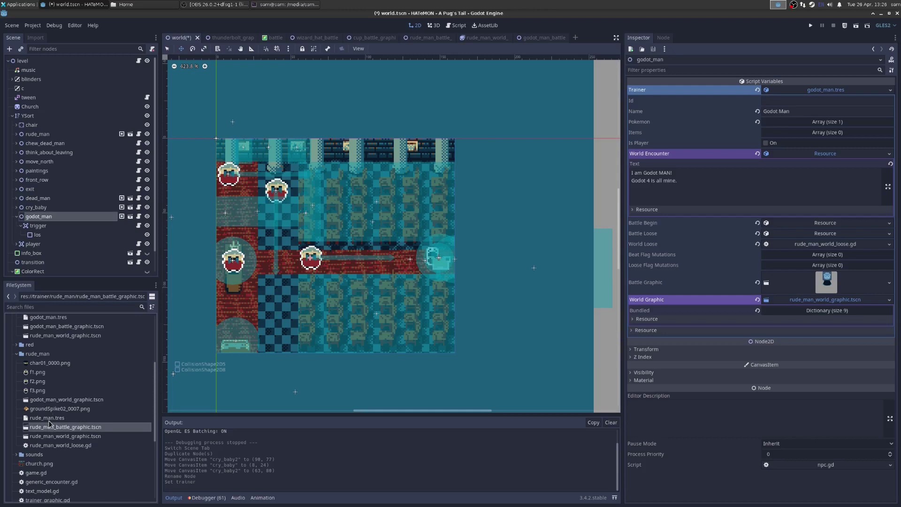
{"action": "left_click_drag", "start_coordinate": [66, 399], "coordinate": [71, 335]}
Add the Godot icon as a sprite in godot_man_world_graphic.tscn and save.
{"action": "double_click", "coordinate": [67, 353]}
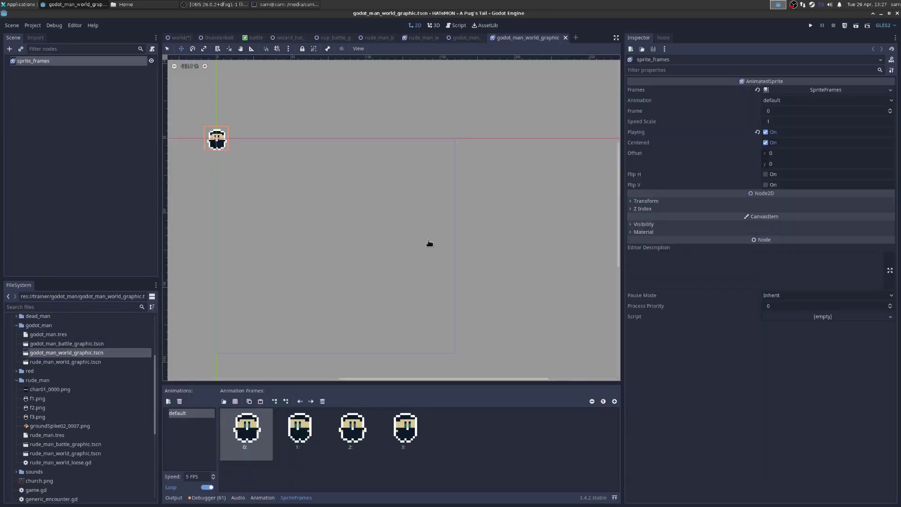
{"action": "scroll", "coordinate": [303, 169], "scroll_direction": "up", "scroll_amount": 7}
{"action": "scroll", "coordinate": [43, 452], "scroll_direction": "down", "scroll_amount": 5}
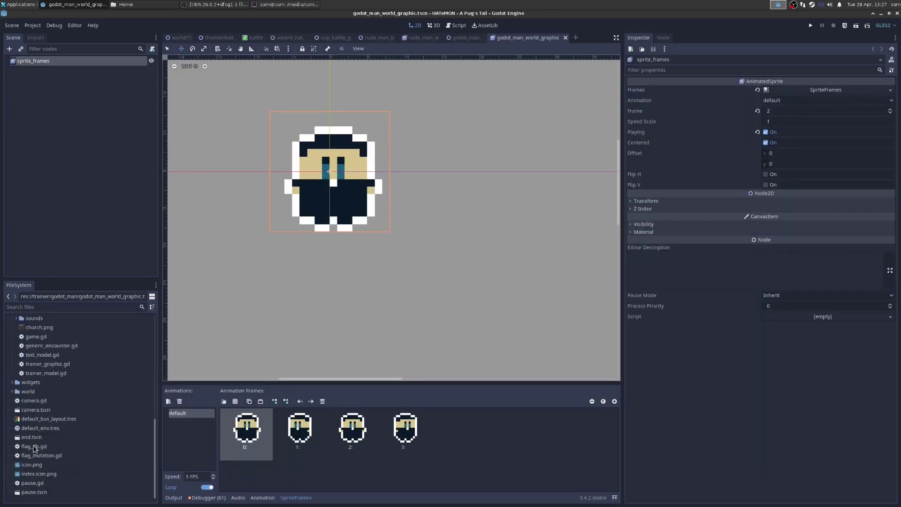
{"action": "left_click_drag", "start_coordinate": [31, 465], "coordinate": [362, 179]}
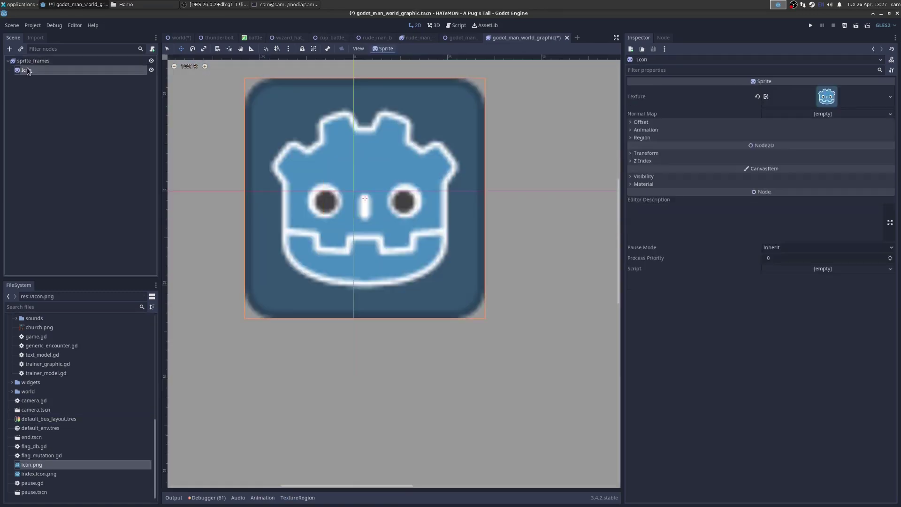
{"action": "scroll", "coordinate": [365, 180], "scroll_direction": "down", "scroll_amount": 3}
{"action": "key", "text": "ctrl+s"}
Save the open scenes, including the world scene, and briefly test-run the game.
{"action": "key", "text": "ctrl+Tab"}
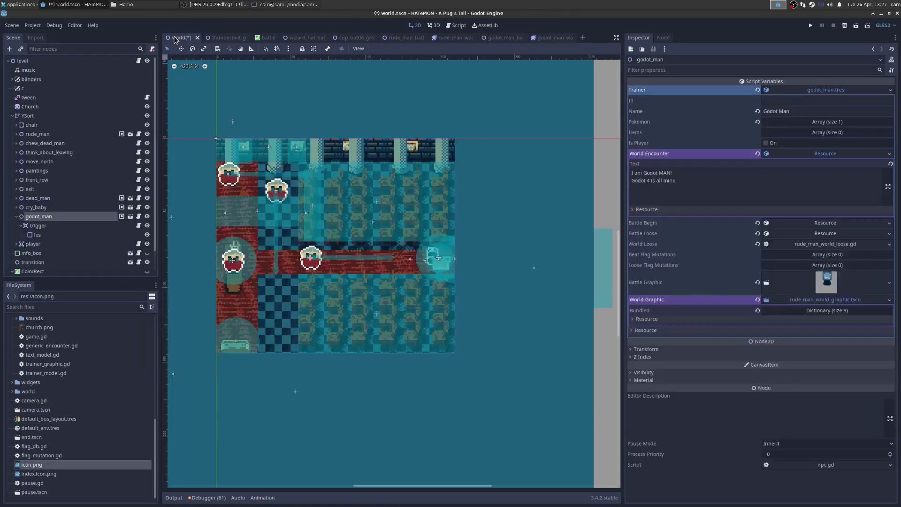
{"action": "key", "text": "ctrl+s"}
{"action": "key", "text": "F5"}
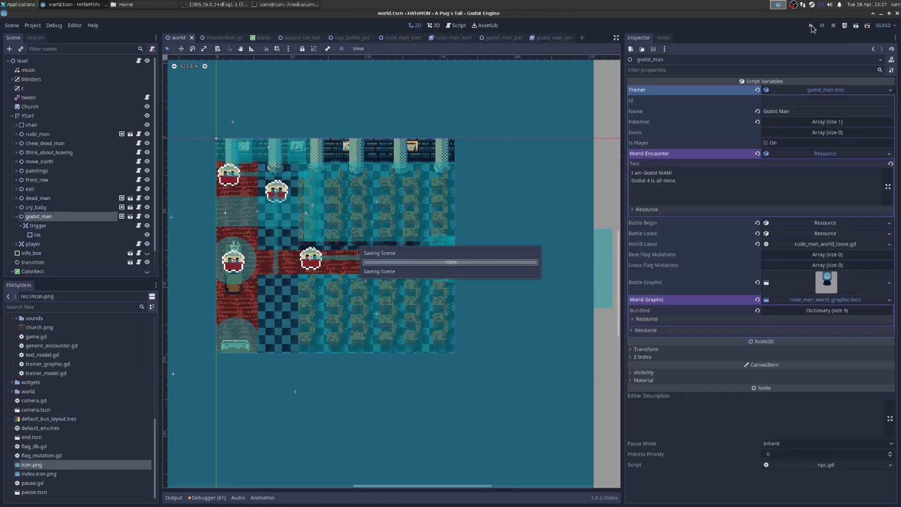
{"action": "key", "text": "F8"}
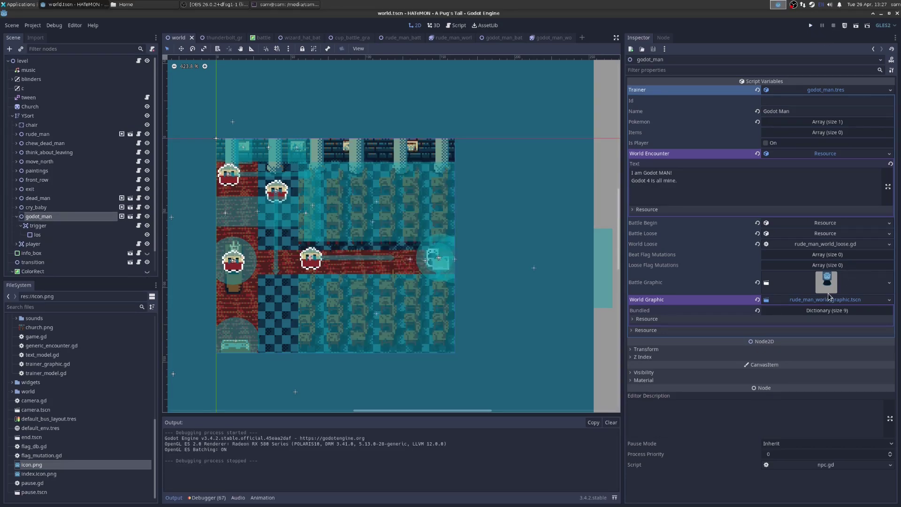
{"action": "scroll", "coordinate": [61, 404], "scroll_direction": "down", "scroll_amount": 5}
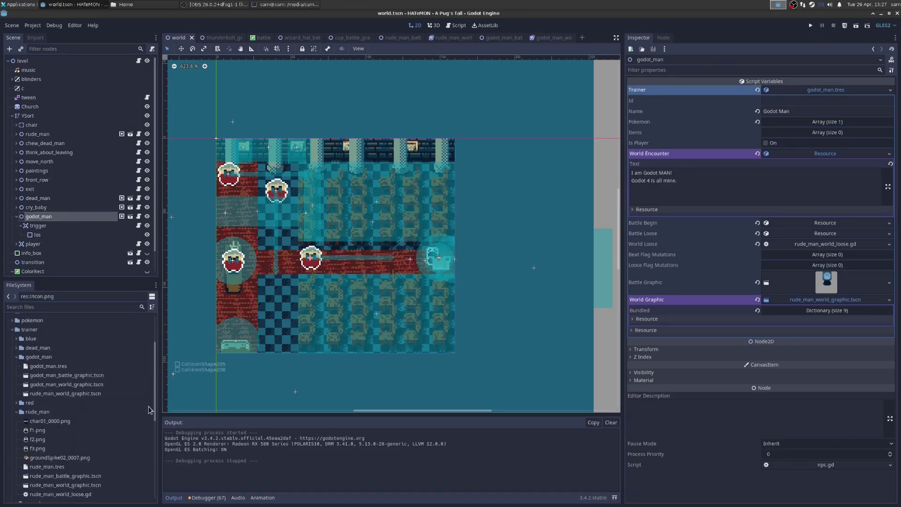
Set godot_man_world_graphic.tscn as Godot Man's World Graphic and playtest his dialogue.
{"action": "left_click_drag", "start_coordinate": [63, 385], "coordinate": [826, 299]}
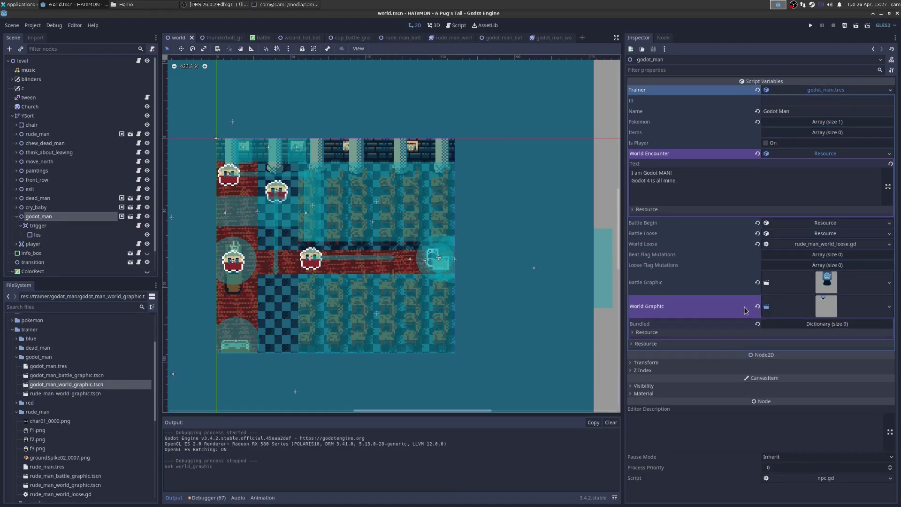
{"action": "left_click", "coordinate": [811, 25]}
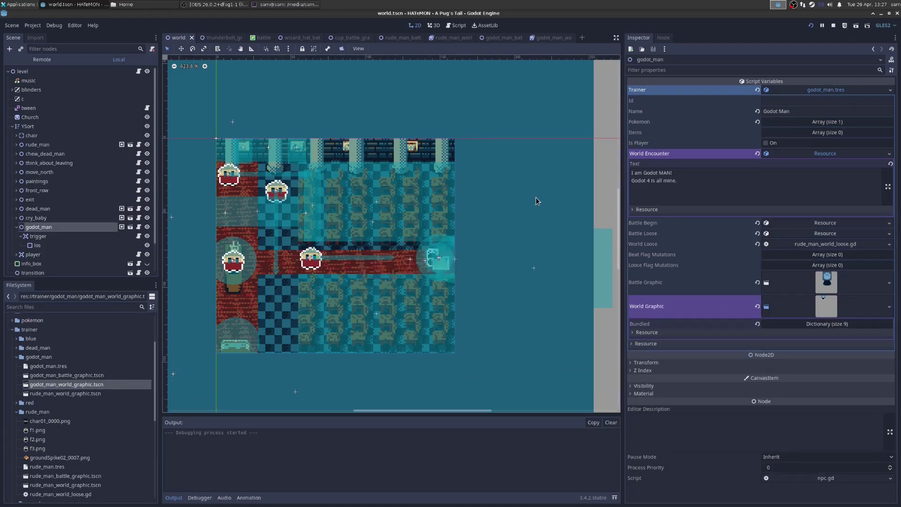
{"action": "key", "text": "Left"}
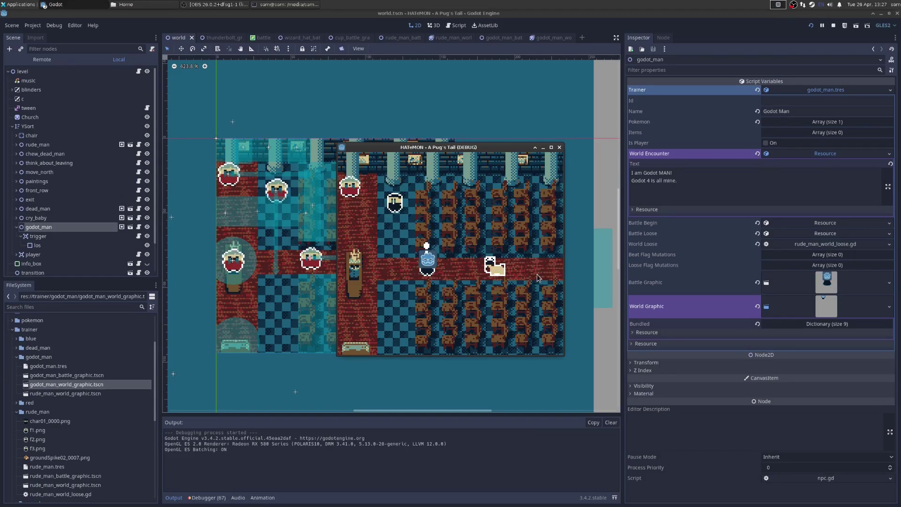
{"action": "key", "text": "Return"}
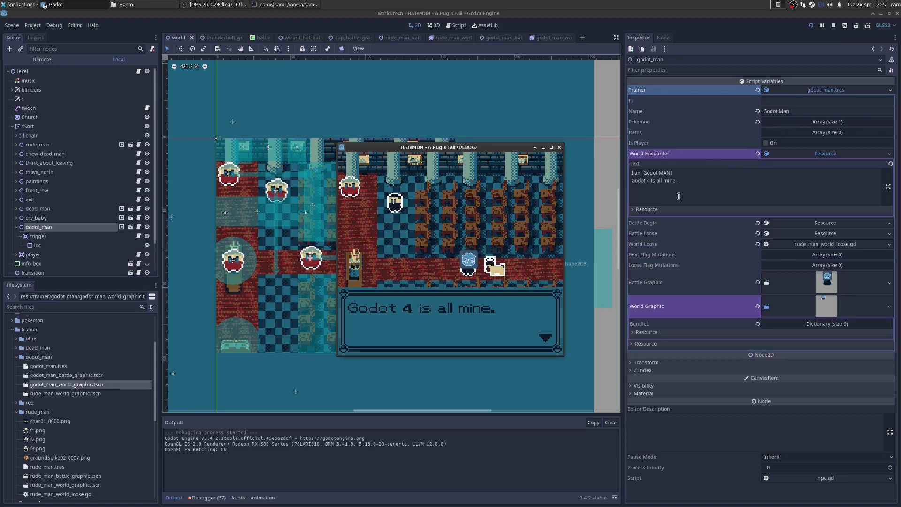
{"action": "left_click", "coordinate": [833, 26]}
{"action": "scroll", "coordinate": [489, 240], "scroll_direction": "up", "scroll_amount": 1}
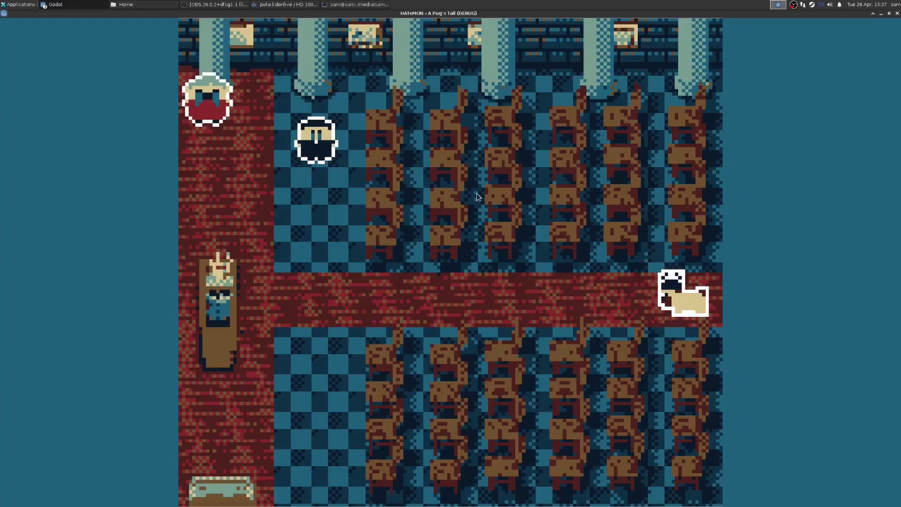
Walk the pug to the front row, read its message, and stop the game.
{"action": "key", "text": "Left"}
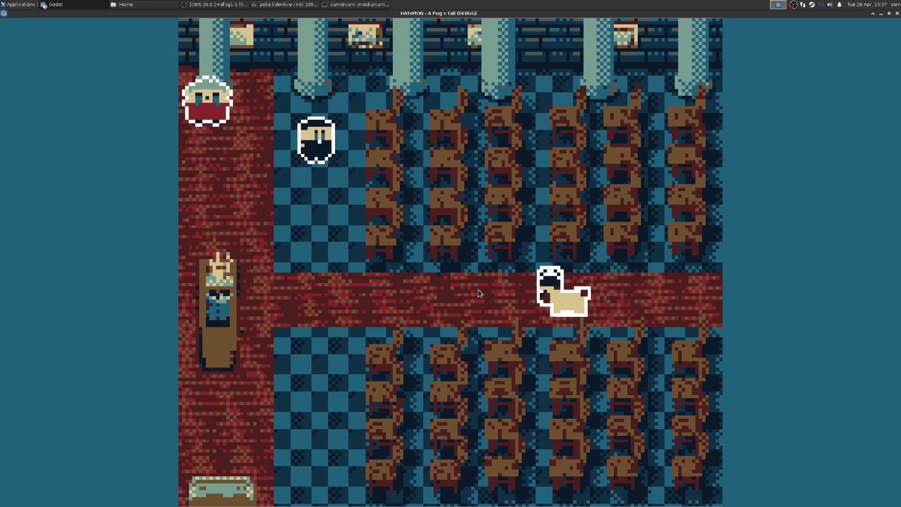
{"action": "key", "text": "Left"}
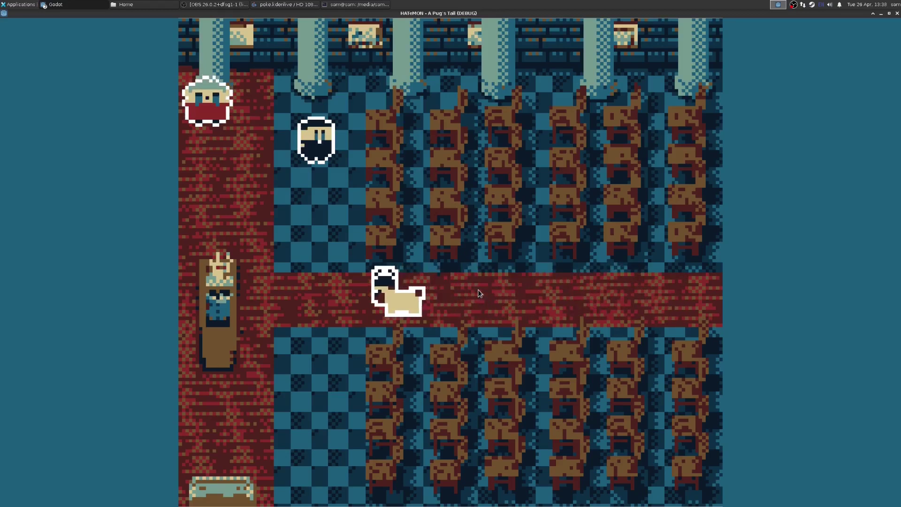
{"action": "key", "text": "Up"}
{"action": "key", "text": "z"}
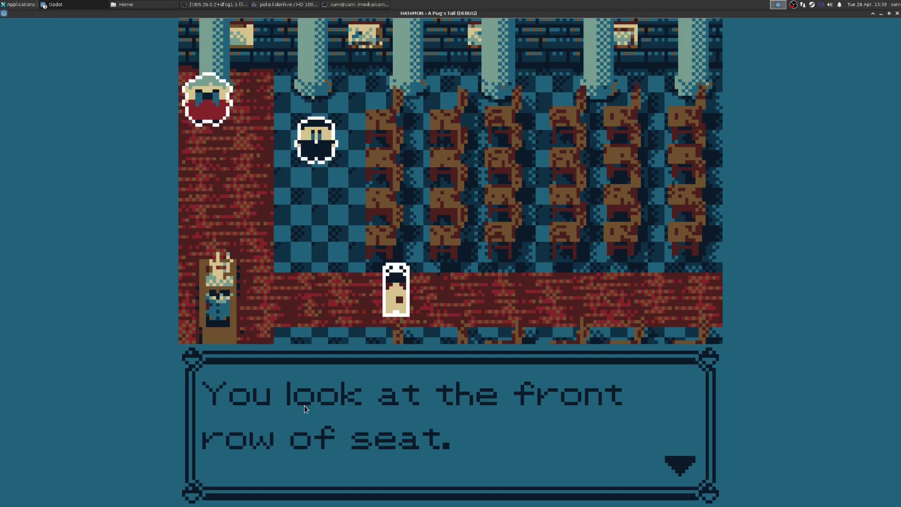
{"action": "key", "text": "z"}
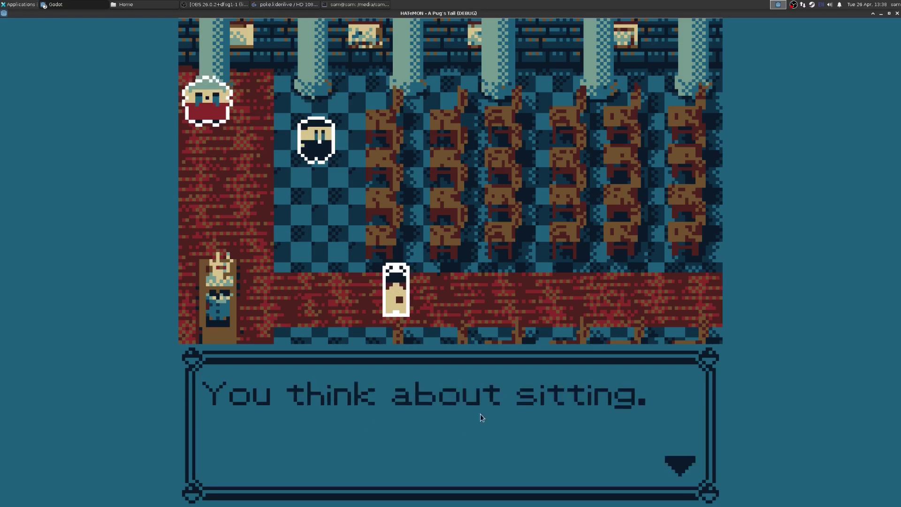
{"action": "key", "text": "F8"}
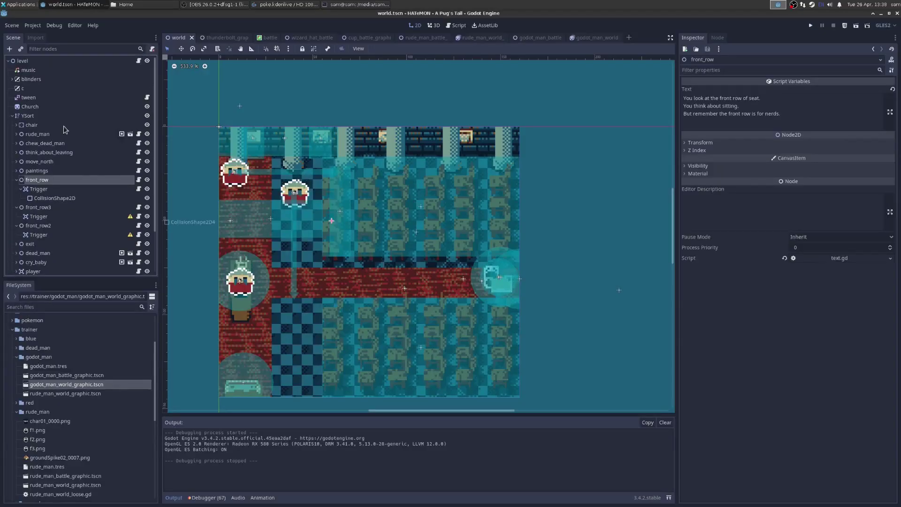
Duplicate the front_row trigger and place the copy further right on the carpet.
{"action": "scroll", "coordinate": [356, 241], "scroll_direction": "up", "scroll_amount": 1}
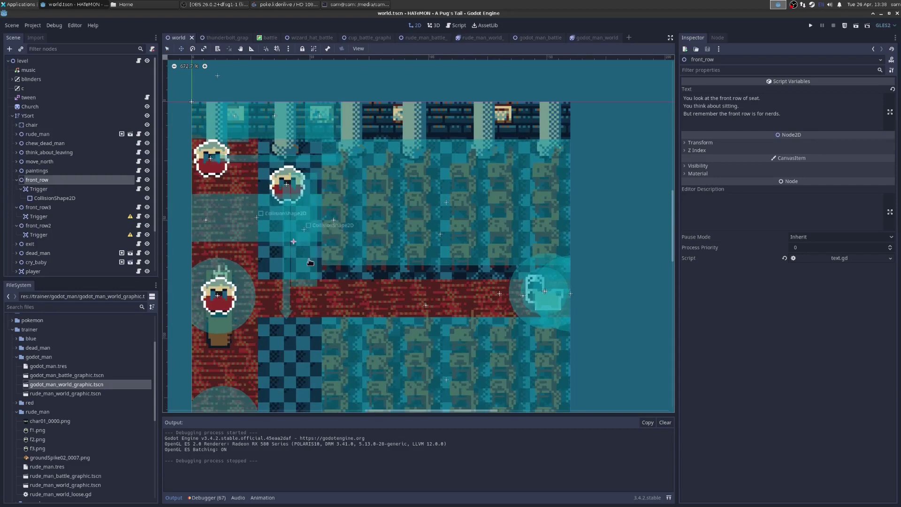
{"action": "left_click_drag", "start_coordinate": [365, 242], "coordinate": [388, 277]}
{"action": "left_click", "coordinate": [694, 101]}
{"action": "key", "text": "ctrl+a"}
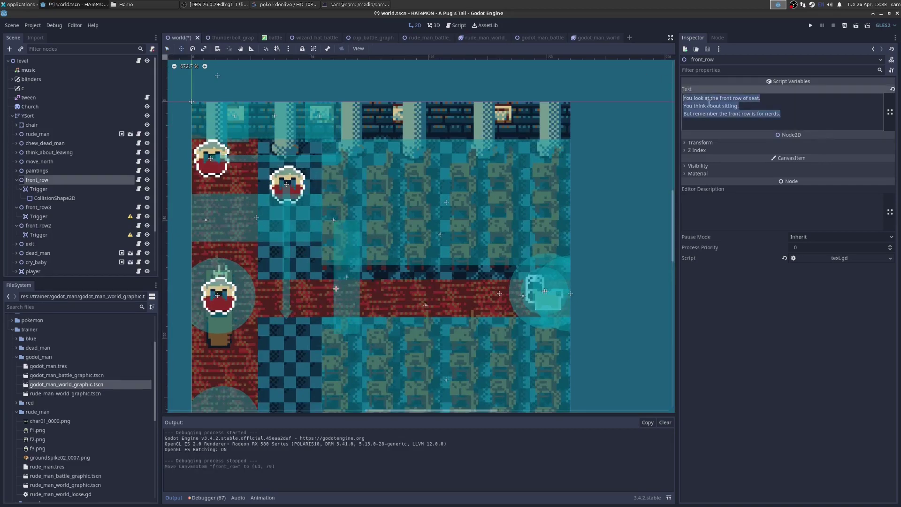
{"action": "key", "text": "ctrl+z"}
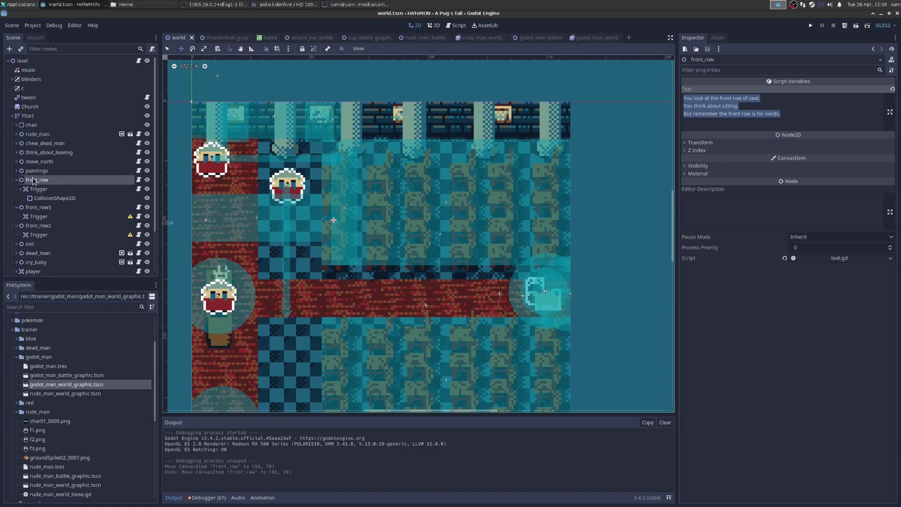
{"action": "key", "text": "ctrl+d"}
{"action": "left_click_drag", "start_coordinate": [334, 220], "coordinate": [440, 307]}
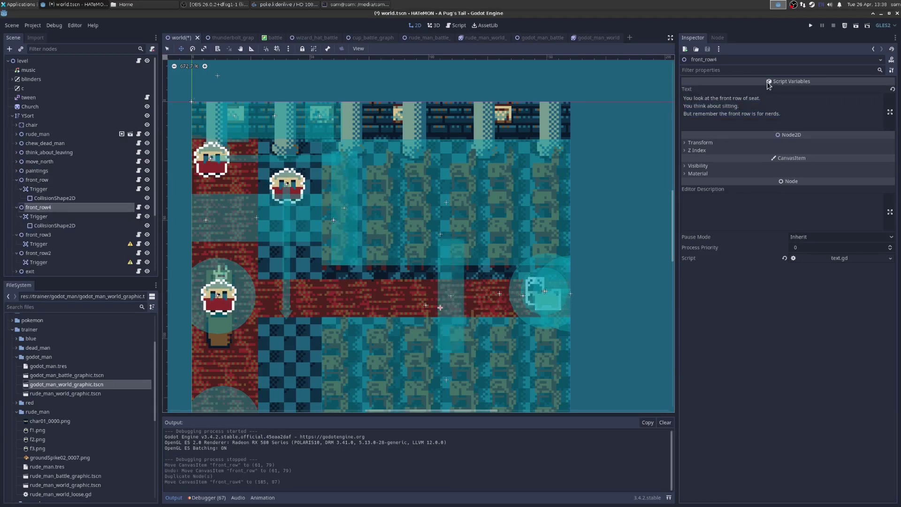
Set the copy's text to 'you walked on a box' followed by two 'new line' lines.
{"action": "type", "text": "yuou walk"}
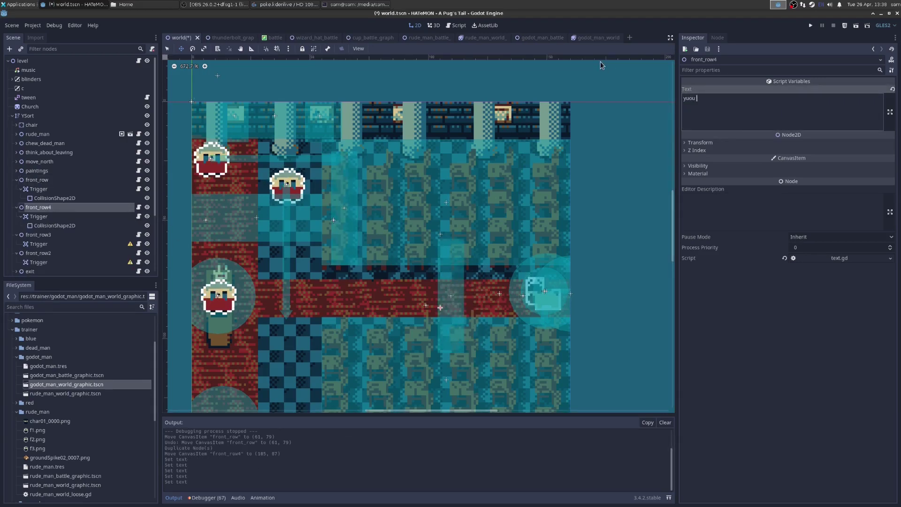
{"action": "key", "text": "BackSpace"}
{"action": "key", "text": "BackSpace"}
{"action": "key", "text": "BackSpace"}
{"action": "key", "text": "BackSpace"}
{"action": "key", "text": "BackSpace"}
{"action": "key", "text": "BackSpace"}
{"action": "key", "text": "BackSpace"}
{"action": "key", "text": "BackSpace"}
{"action": "type", "text": "ou walked on a"}
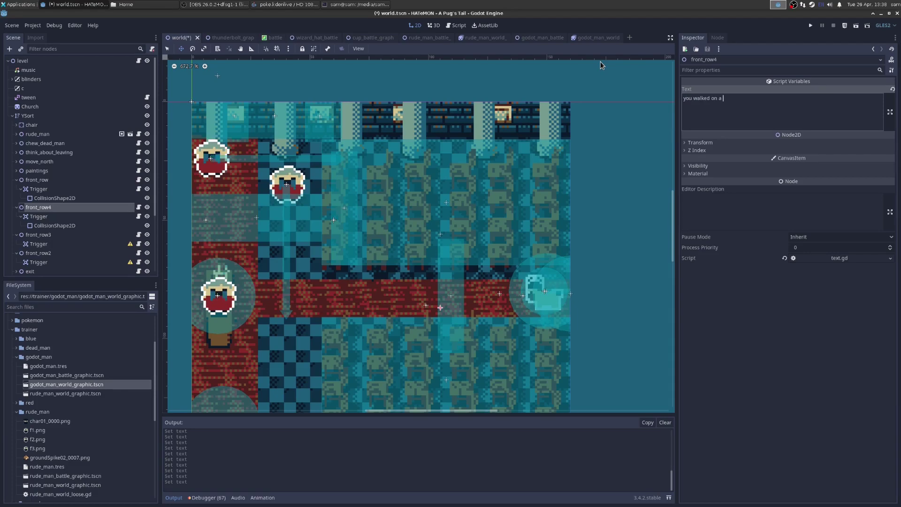
{"action": "type", "text": "box"}
{"action": "key", "text": "Return"}
{"action": "type", "text": "new line"}
{"action": "key", "text": "Return"}
{"action": "type", "text": "new li"}
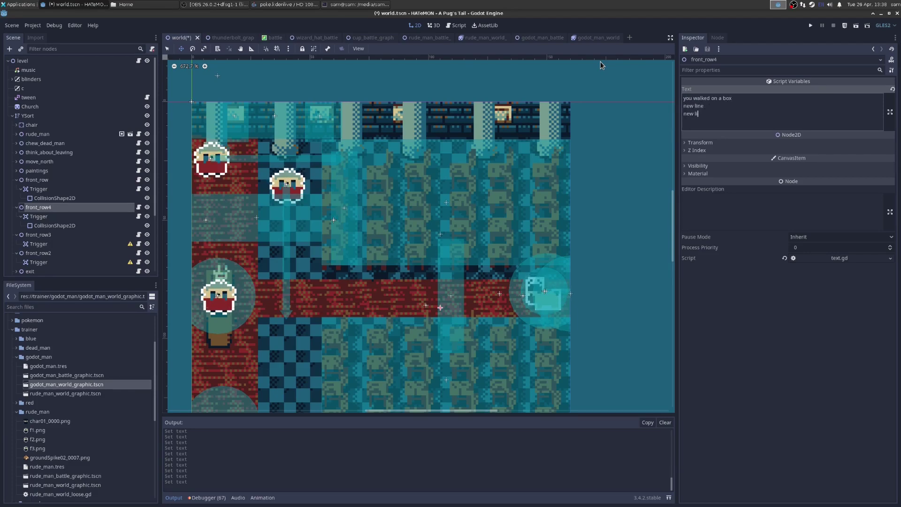
{"action": "type", "text": "ne"}
Run the game and step through the new box trigger's message.
{"action": "key", "text": "F5"}
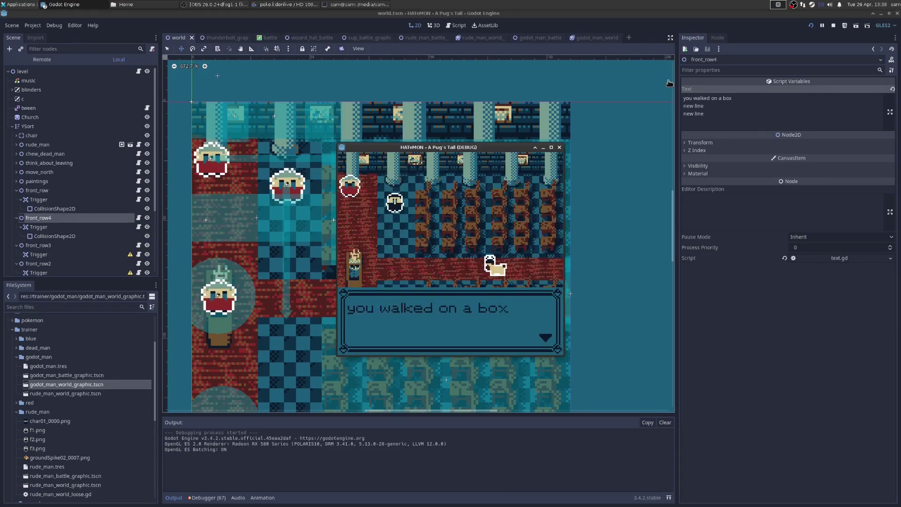
{"action": "left_click", "coordinate": [519, 331]}
{"action": "left_click", "coordinate": [407, 328]}
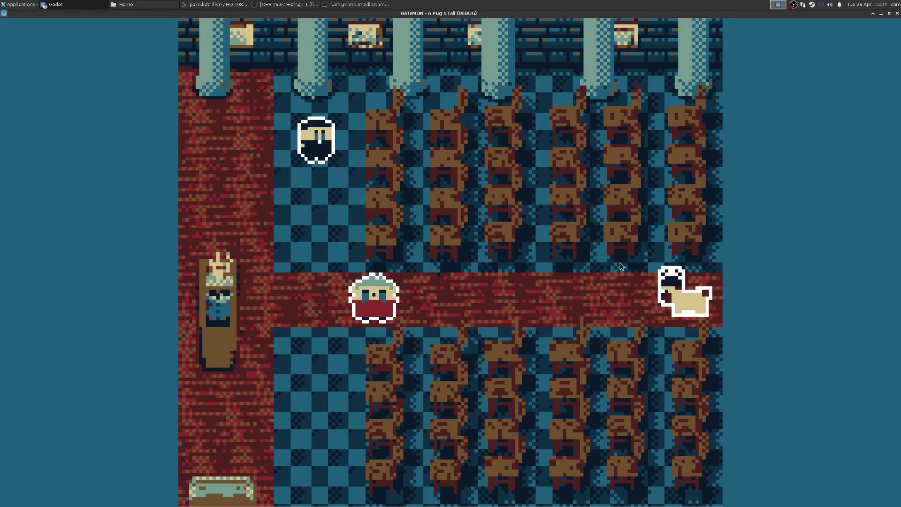
Step the pug beside the crying woman and advance her funeral dialogue until the battle starts.
{"action": "key", "text": "Left"}
{"action": "key", "text": "Left"}
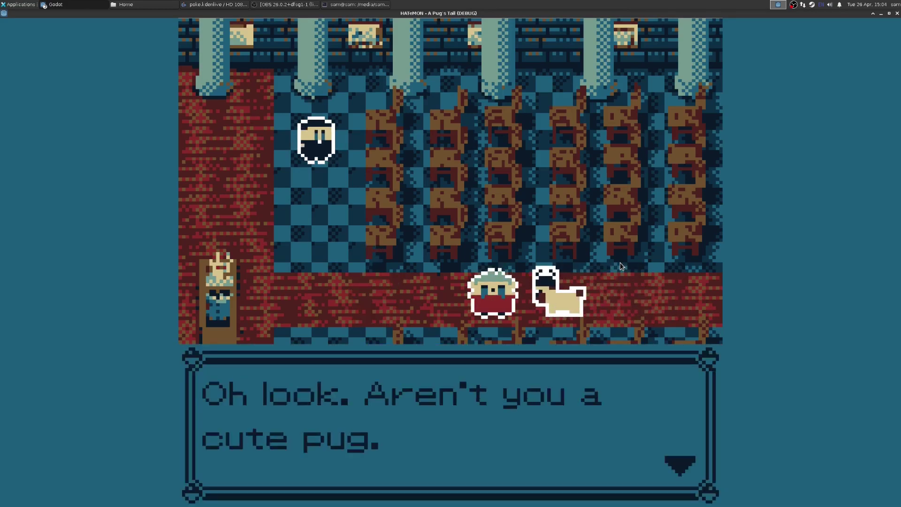
{"action": "key", "text": "Return"}
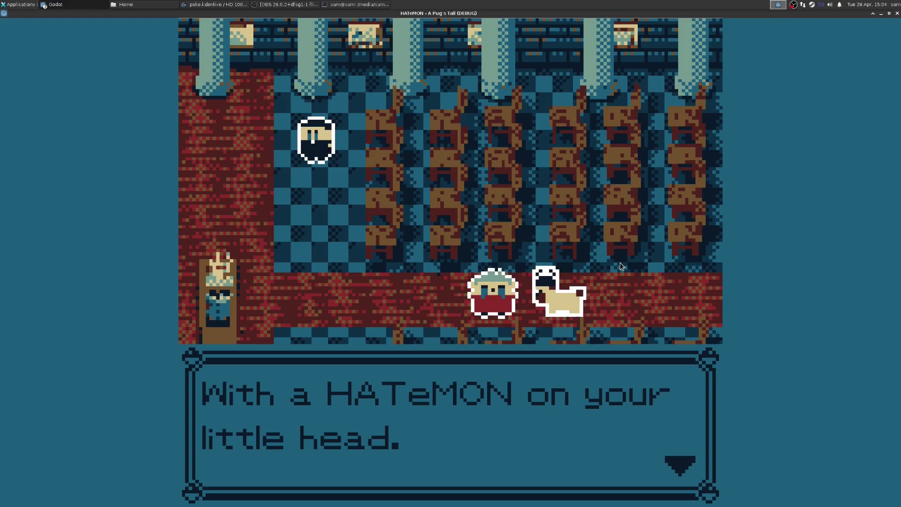
{"action": "key", "text": "Return"}
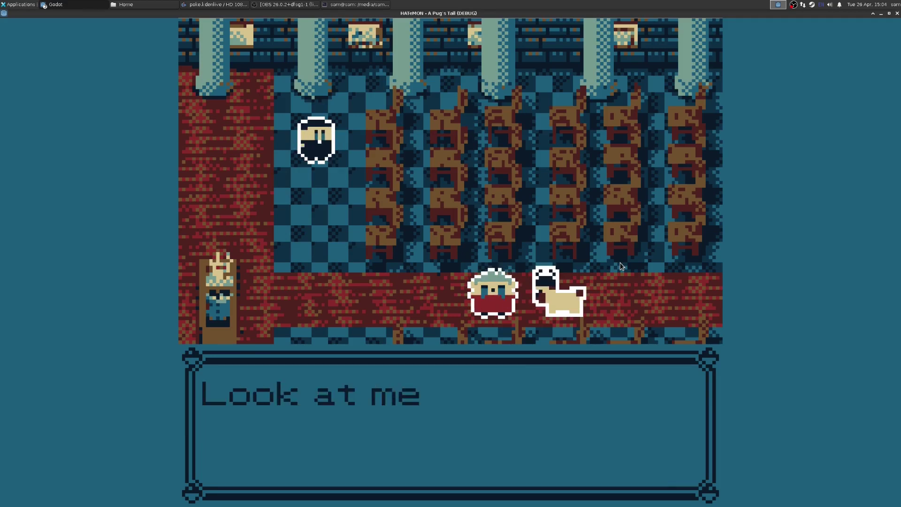
{"action": "key", "text": "Return"}
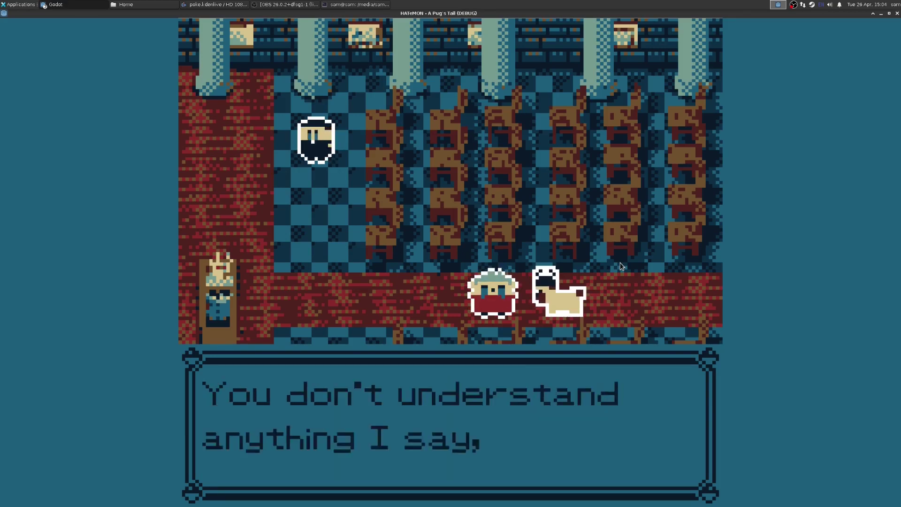
{"action": "key", "text": "Return"}
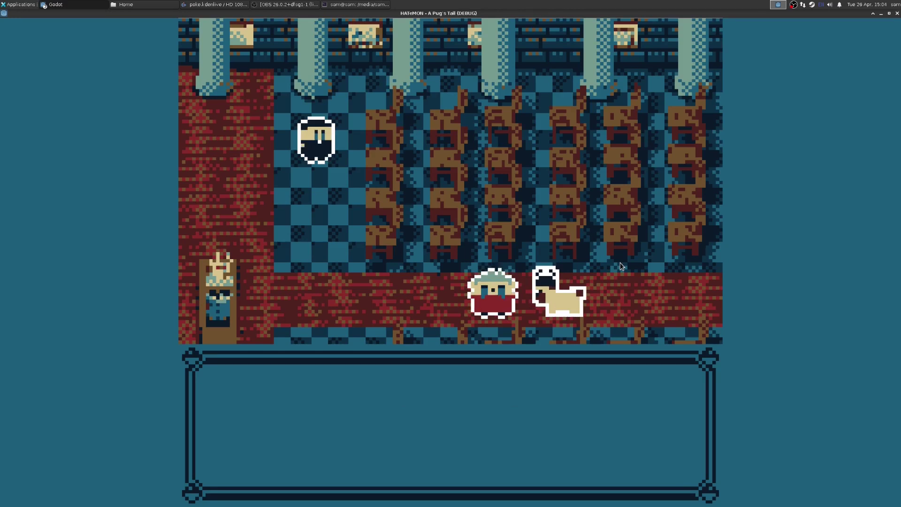
{"action": "key", "text": "Return"}
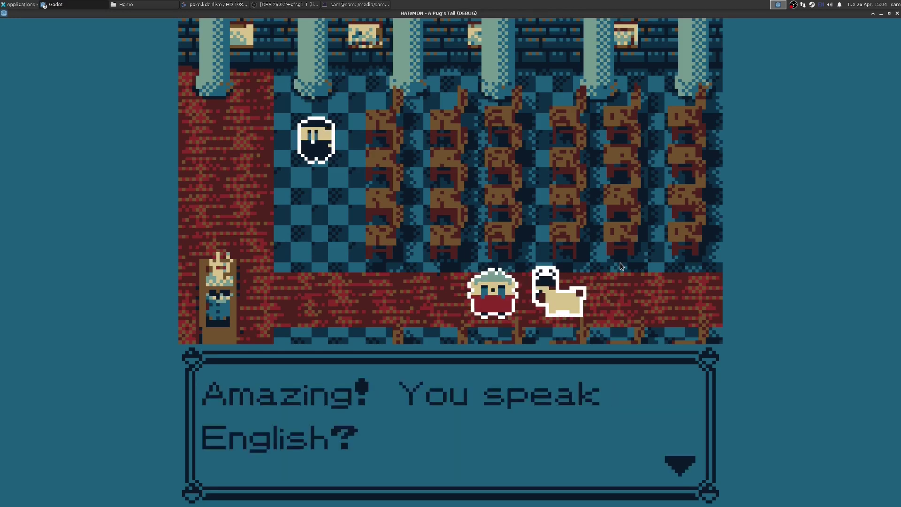
{"action": "key", "text": "Return"}
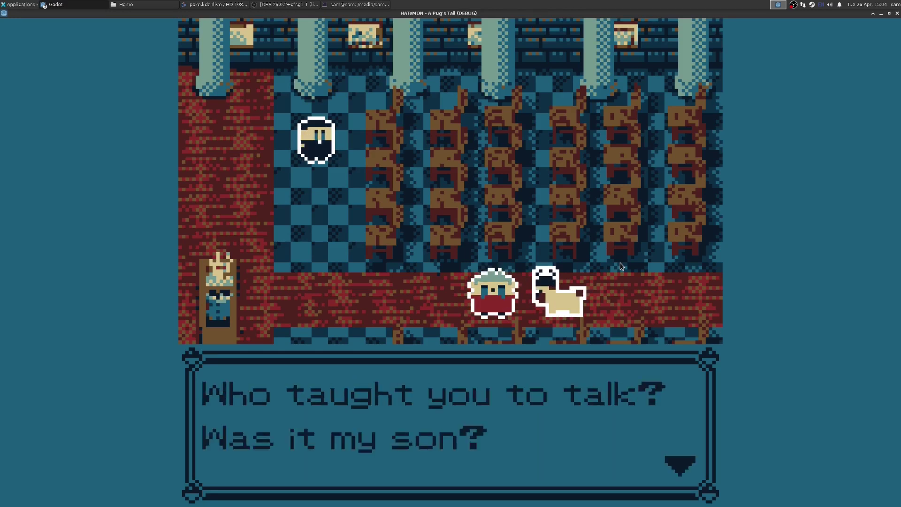
{"action": "key", "text": "Return"}
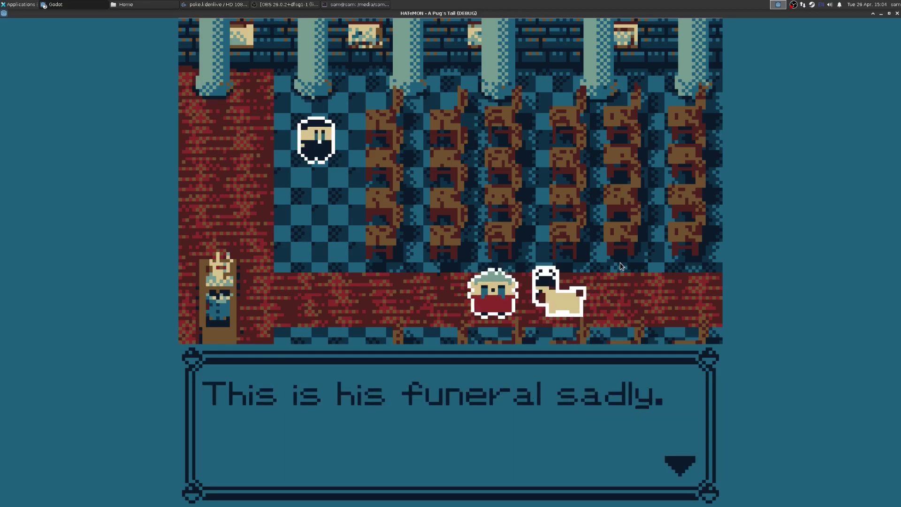
{"action": "key", "text": "Return"}
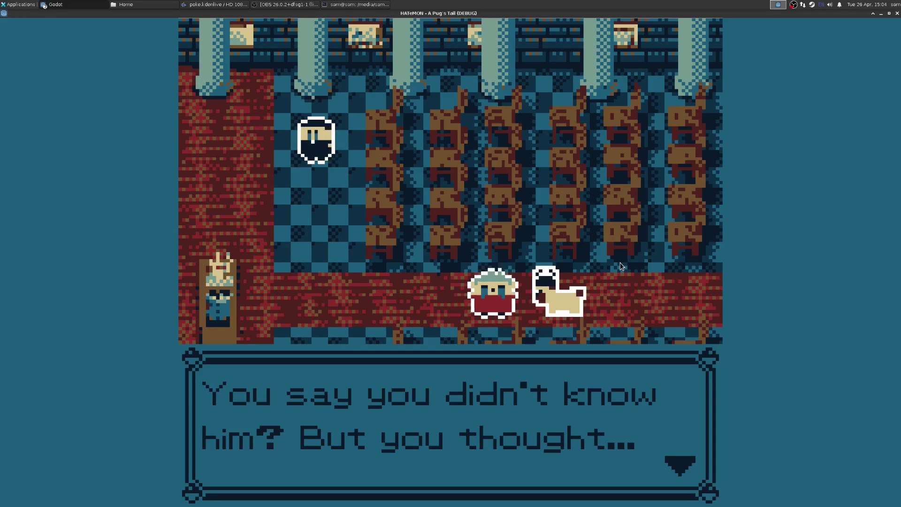
{"action": "key", "text": "Return"}
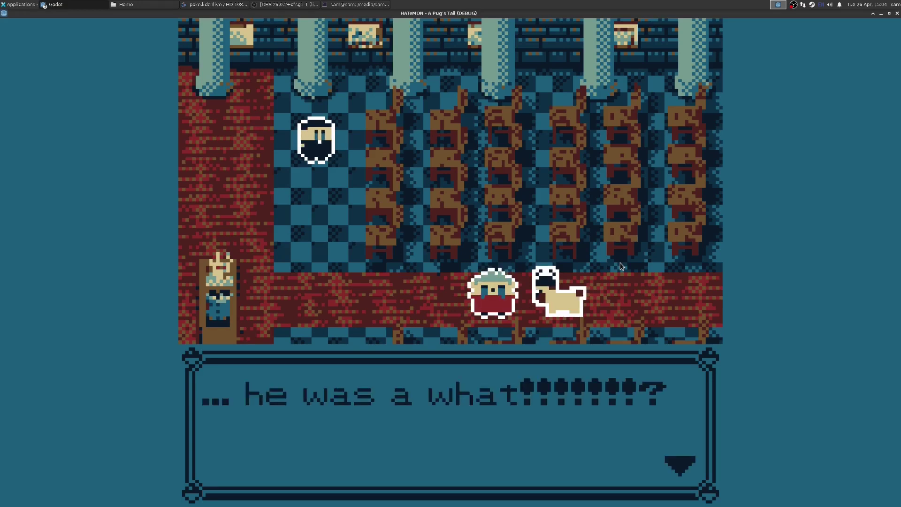
{"action": "key", "text": "Return"}
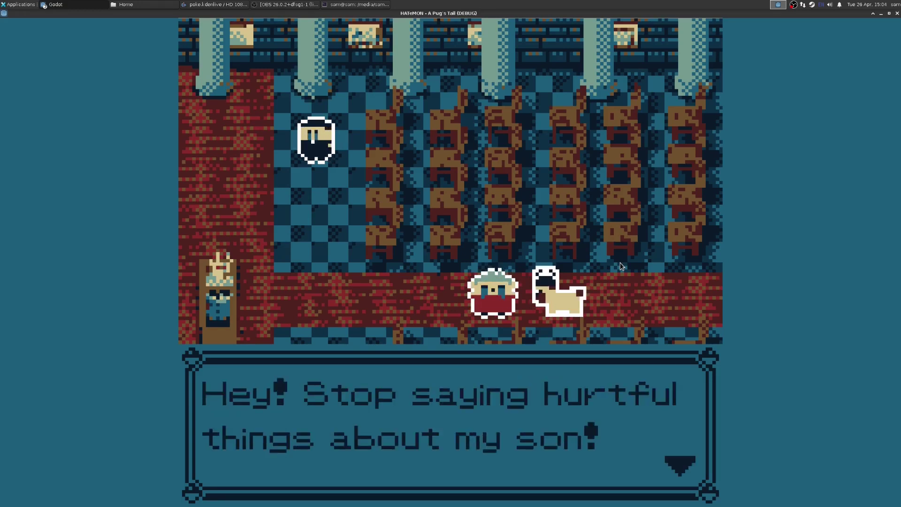
{"action": "key", "text": "Return"}
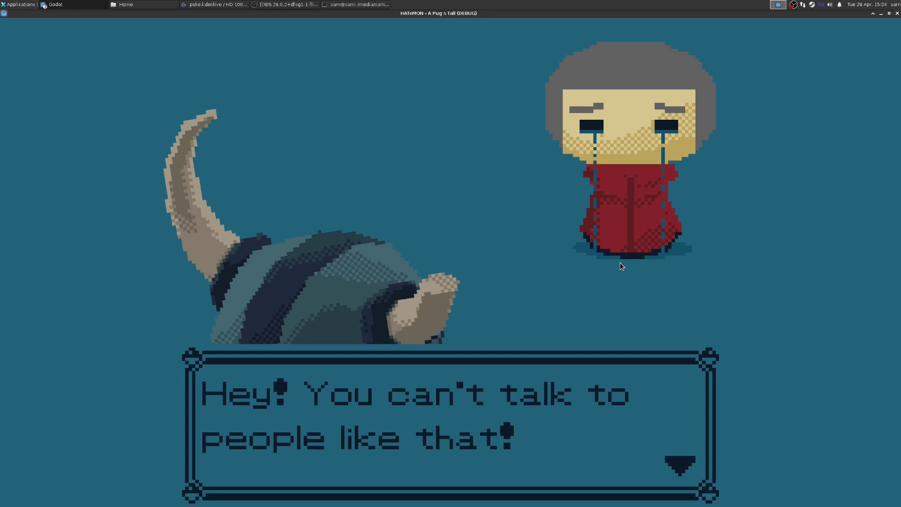
Advance Cry Baby's challenge, then switch the game out of fullscreen into a larger window.
{"action": "key", "text": "Return"}
{"action": "key", "text": "Return"}
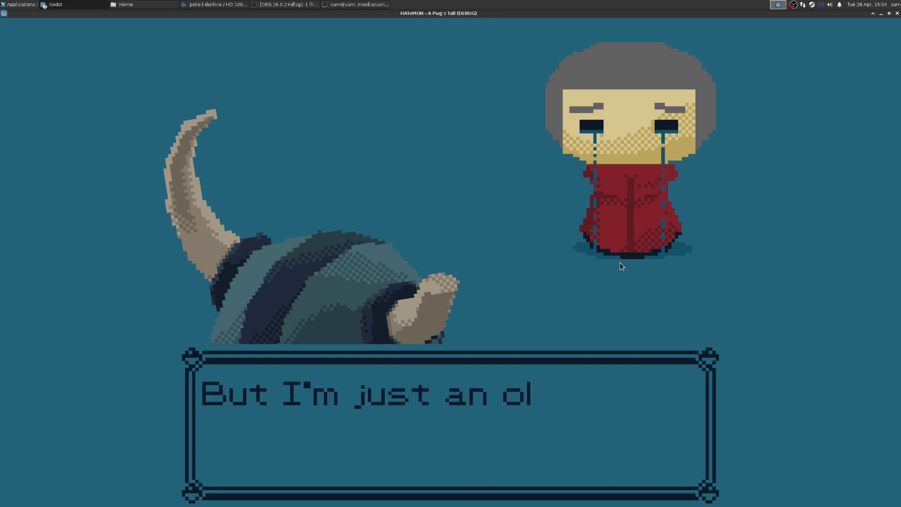
{"action": "key", "text": "Return"}
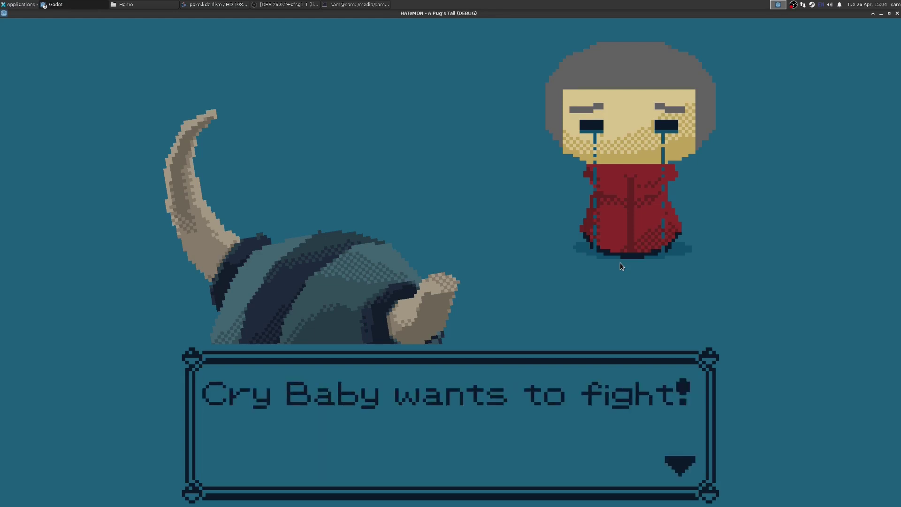
{"action": "key", "text": "Return"}
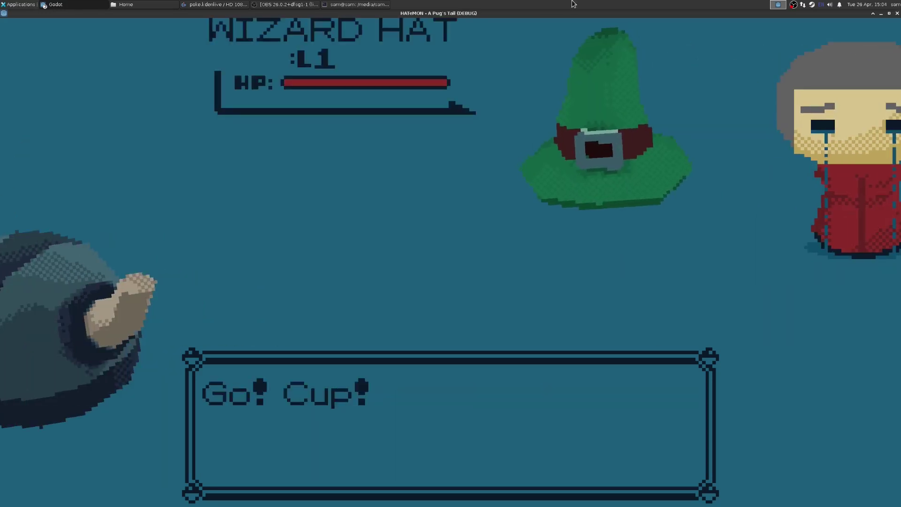
{"action": "key", "text": "F11"}
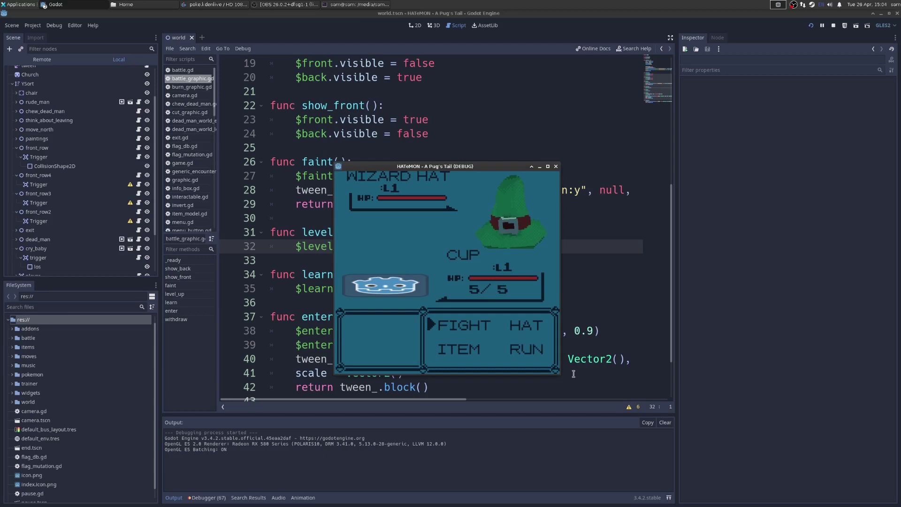
{"action": "left_click_drag", "start_coordinate": [562, 376], "coordinate": [745, 506]}
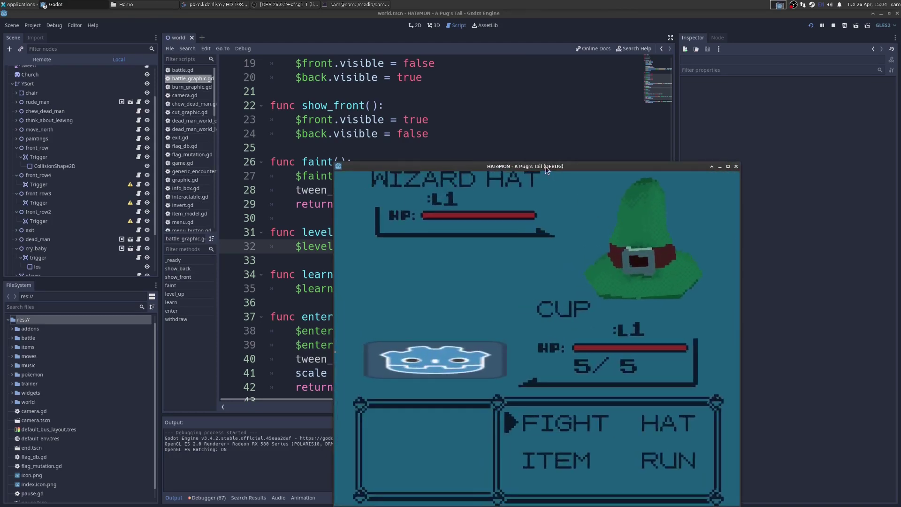
{"action": "left_click_drag", "start_coordinate": [545, 166], "coordinate": [441, 47]}
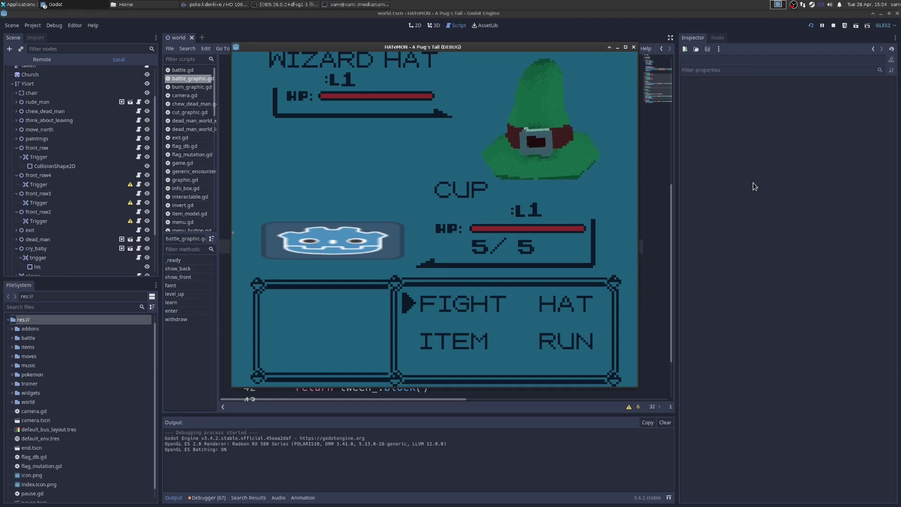
Use Cup's THUNDERPOWER on the Wizard Hat and advance to the 9 EXP message.
{"action": "key", "text": "Return"}
{"action": "key", "text": "Down"}
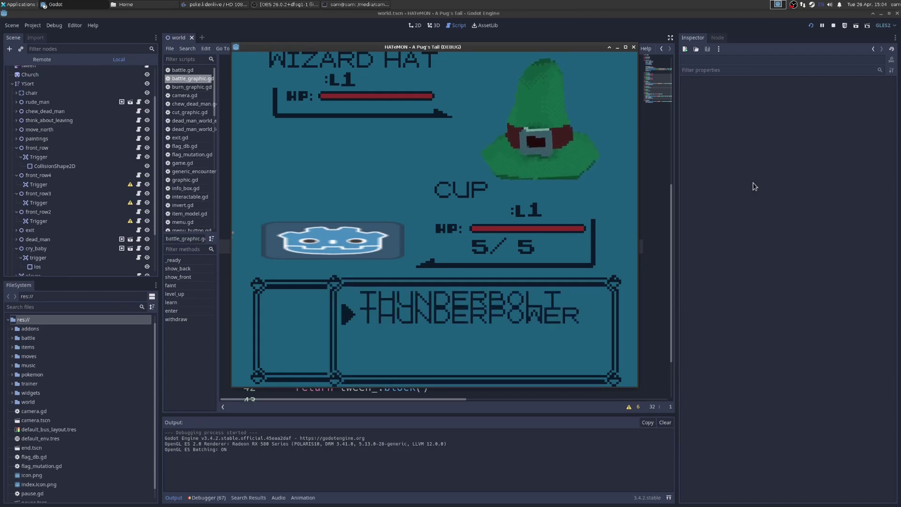
{"action": "key", "text": "Return"}
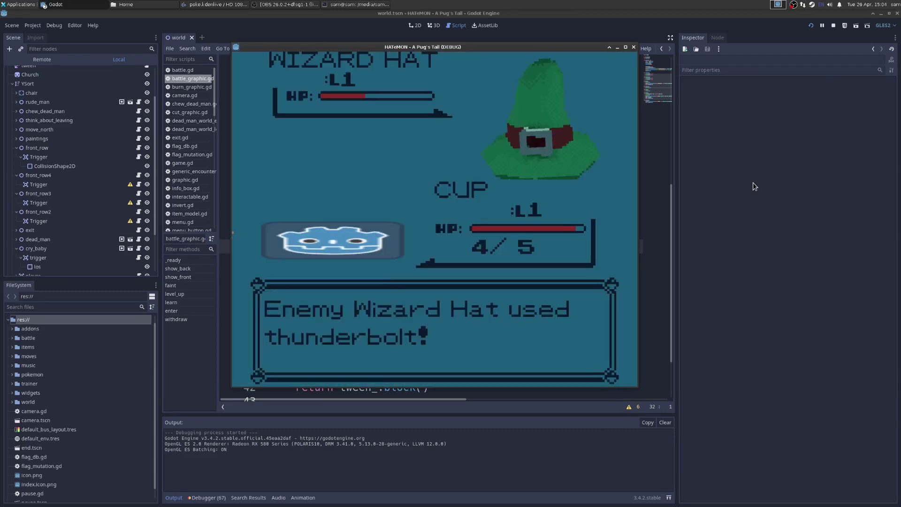
{"action": "key", "text": "Return"}
{"action": "key", "text": "Return"}
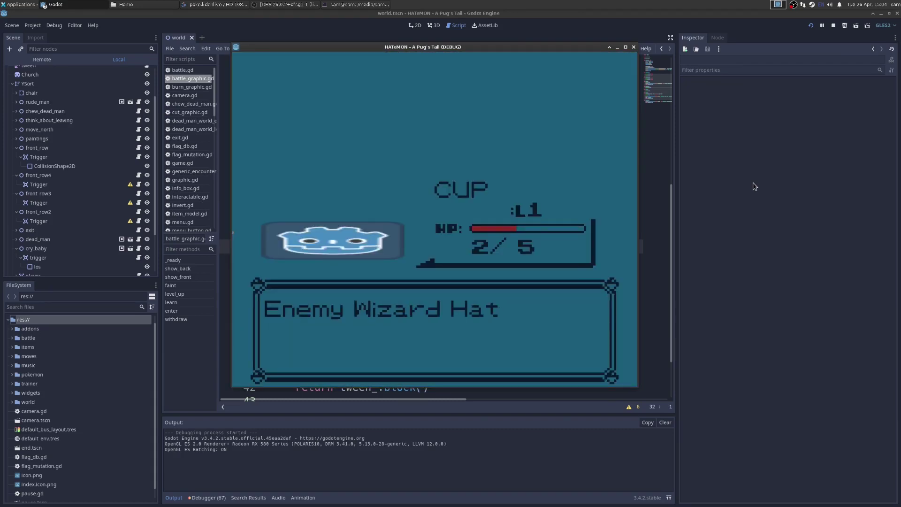
{"action": "key", "text": "Return"}
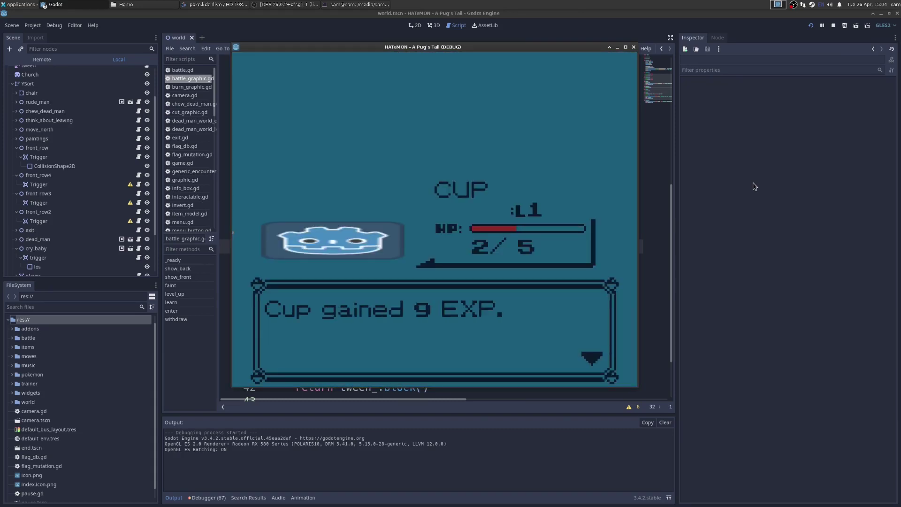
{"action": "key", "text": "Return"}
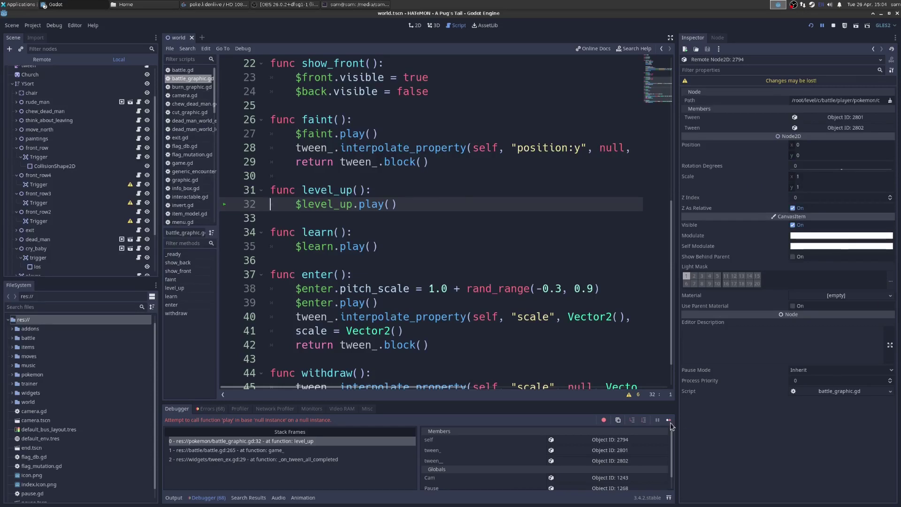
Resume after the level_up error and read the woman's post-battle lines and Wizard Hat message.
{"action": "left_click", "coordinate": [669, 421]}
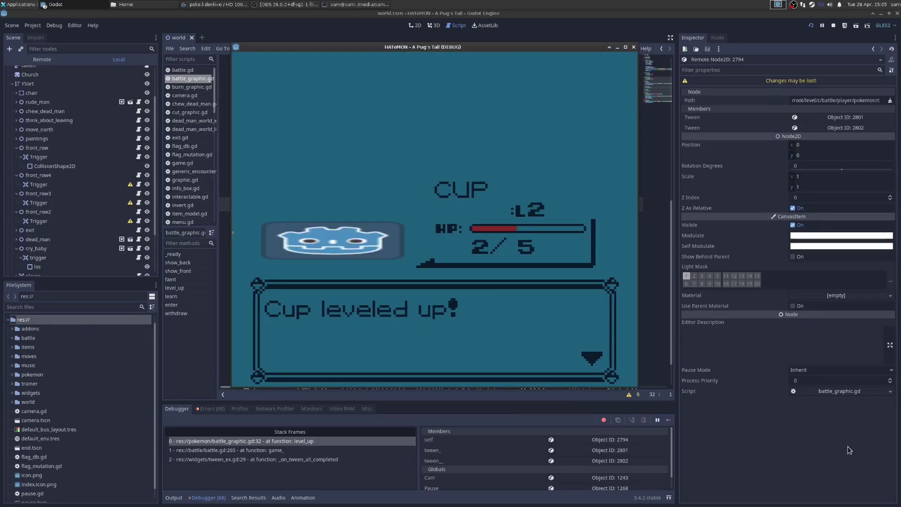
{"action": "key", "text": "Return"}
{"action": "key", "text": "Return"}
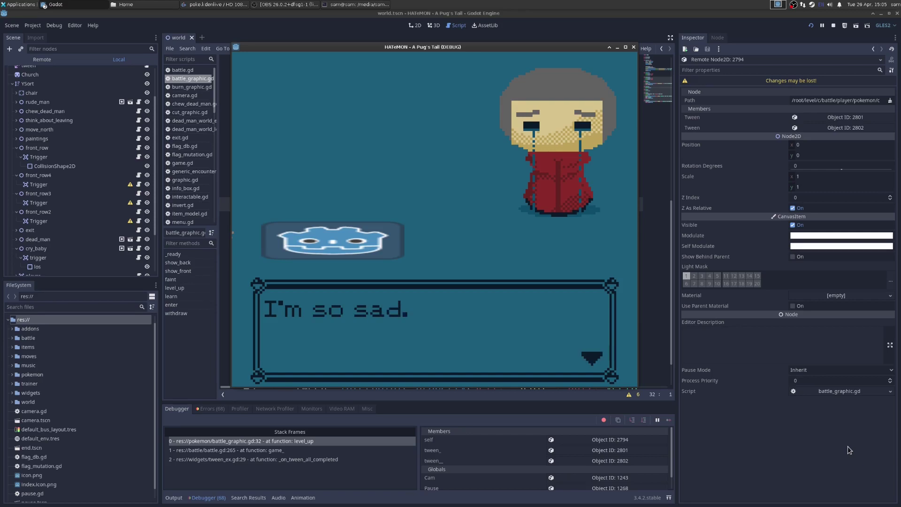
{"action": "key", "text": "Return"}
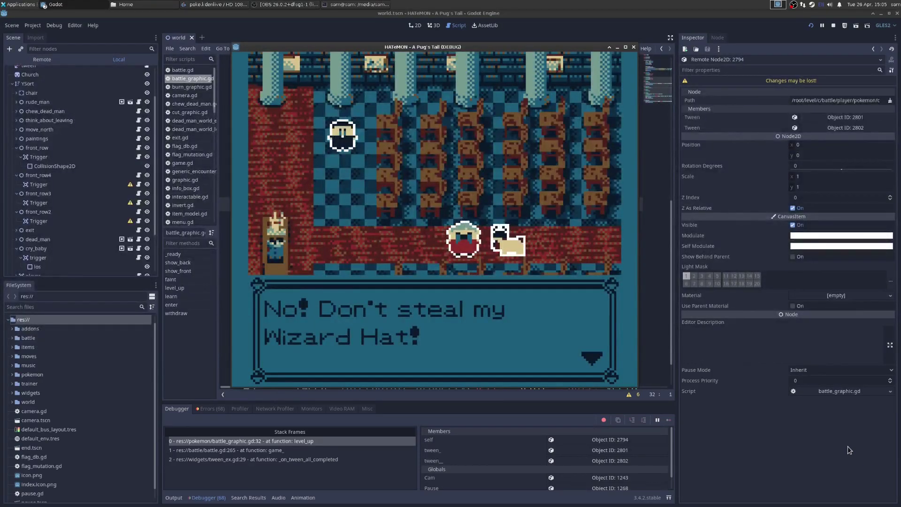
{"action": "key", "text": "Return"}
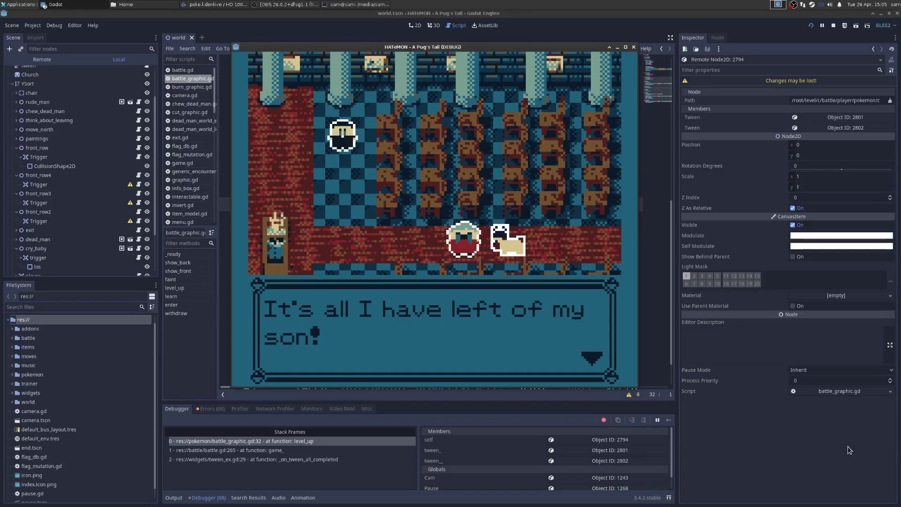
{"action": "key", "text": "Return"}
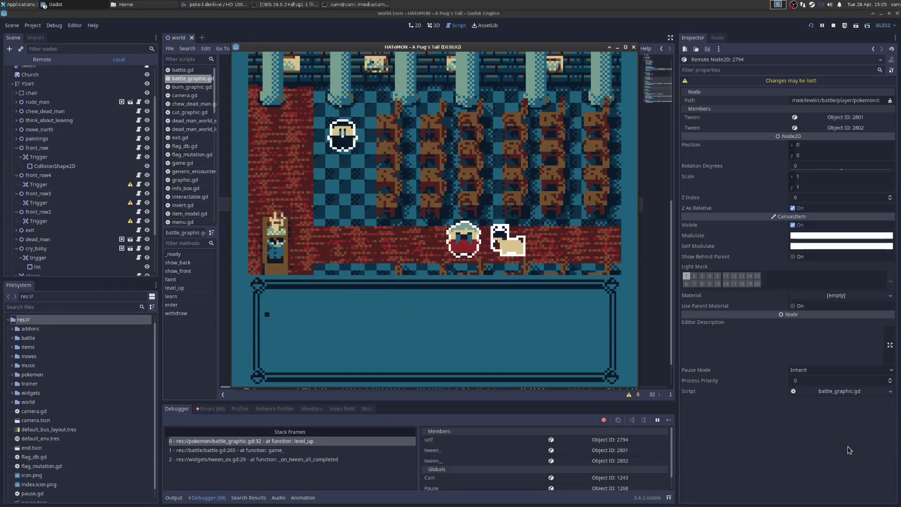
{"action": "key", "text": "Return"}
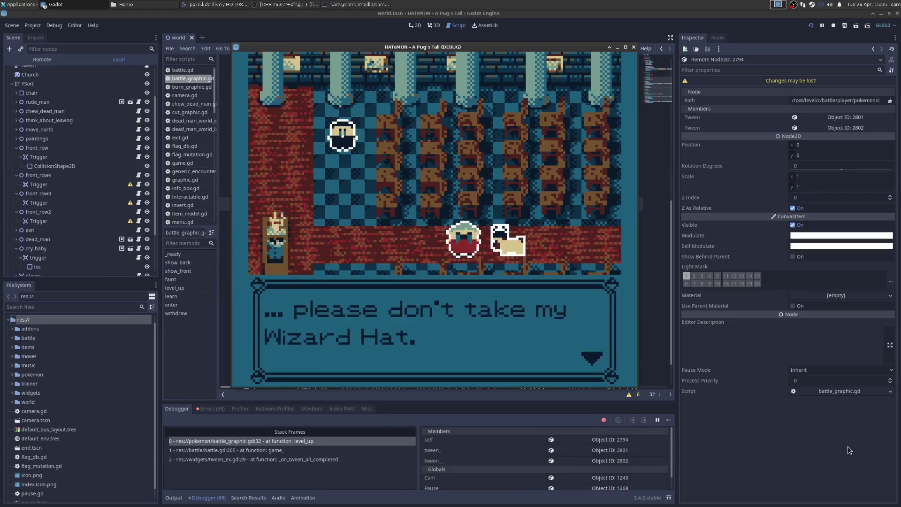
{"action": "key", "text": "Return"}
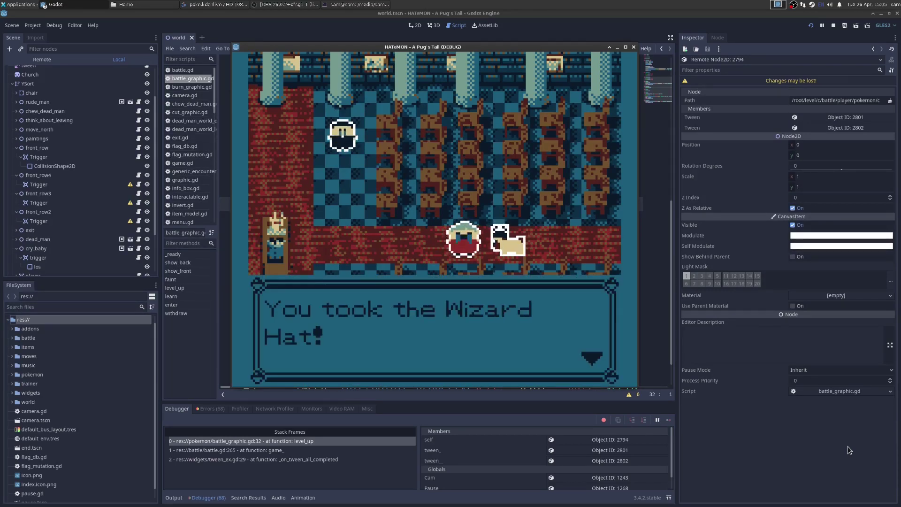
{"action": "key", "text": "Return"}
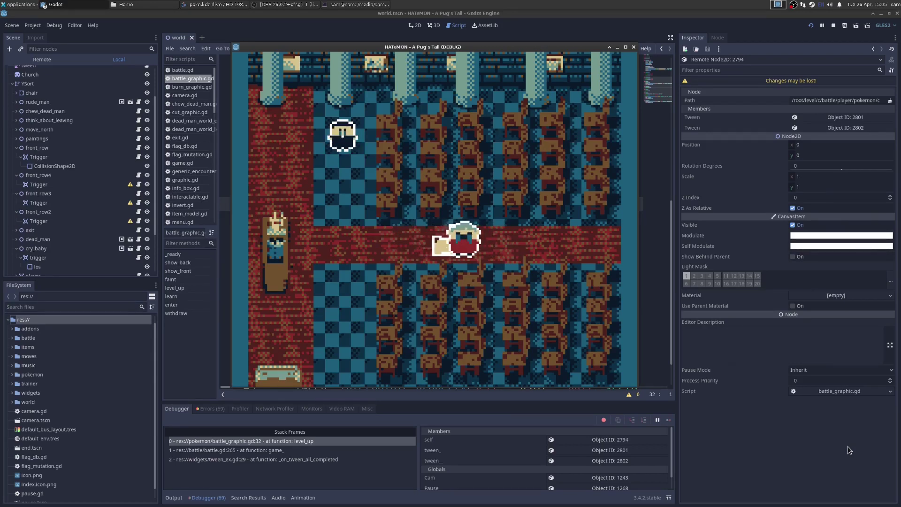
Step right and read the pug's life-of-the-party thoughts about leaving.
{"action": "key", "text": "Right"}
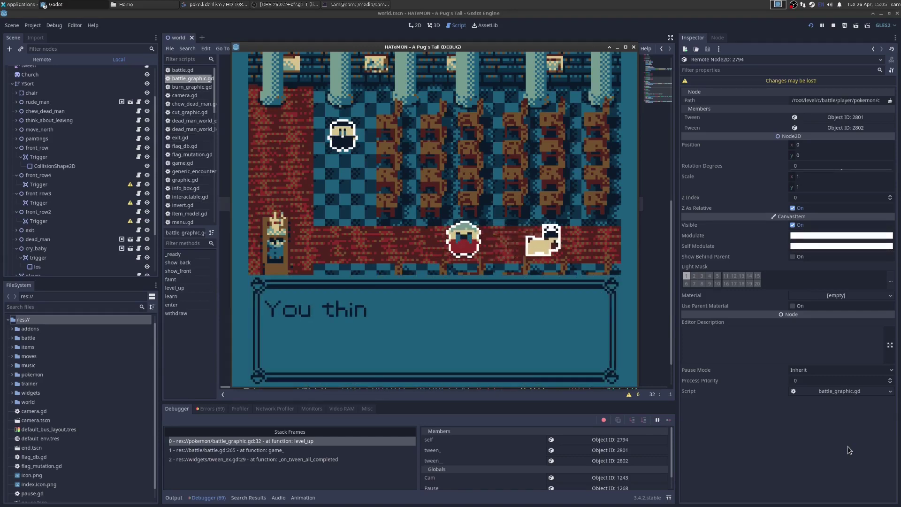
{"action": "key", "text": "Return"}
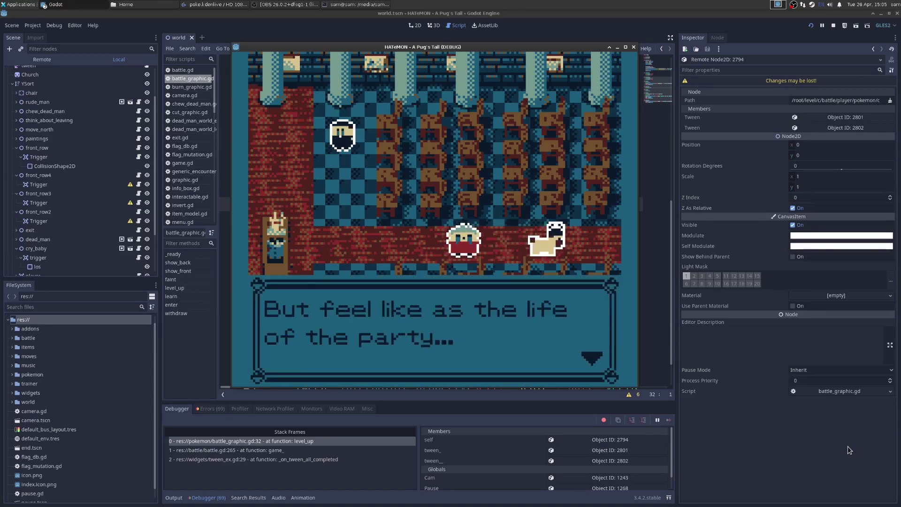
{"action": "key", "text": "Return"}
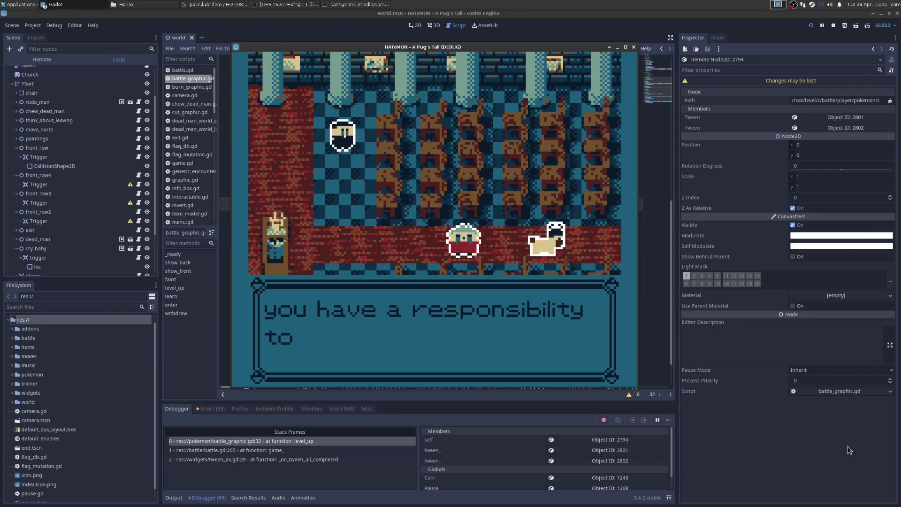
{"action": "key", "text": "Return"}
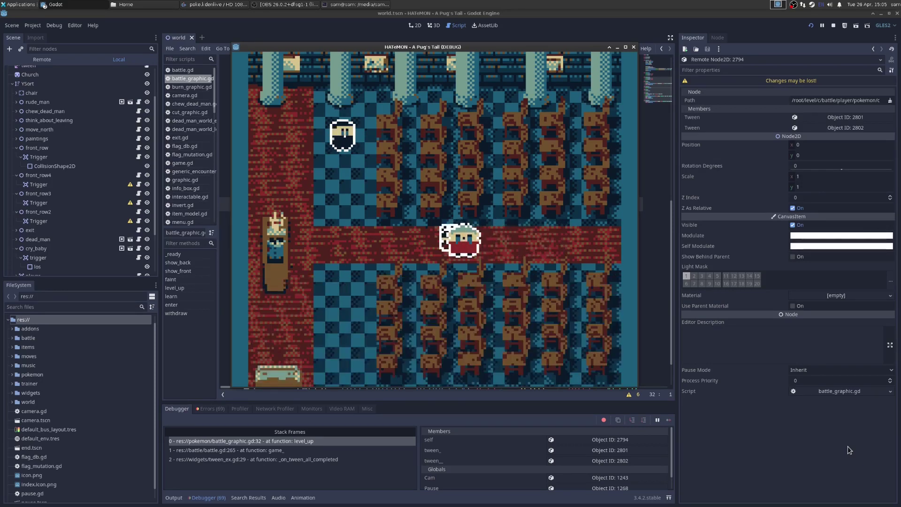
Inspect the front row of seats and read its front-row-is-for-nerds dialog.
{"action": "key", "text": "Left"}
{"action": "key", "text": "Up"}
{"action": "key", "text": "Return"}
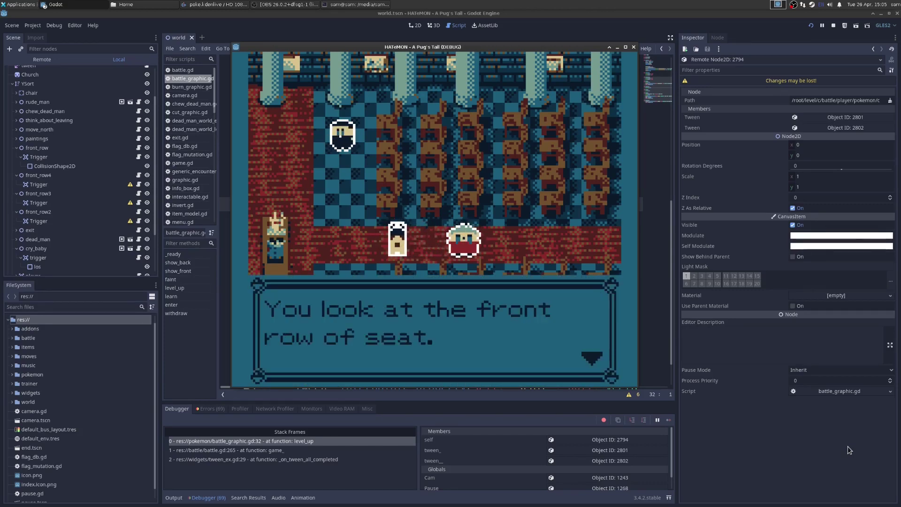
{"action": "key", "text": "Return"}
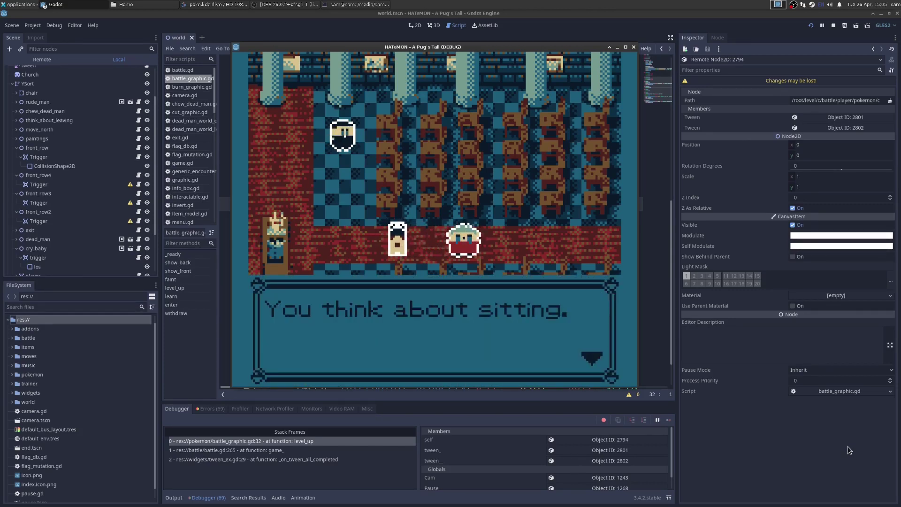
{"action": "key", "text": "Return"}
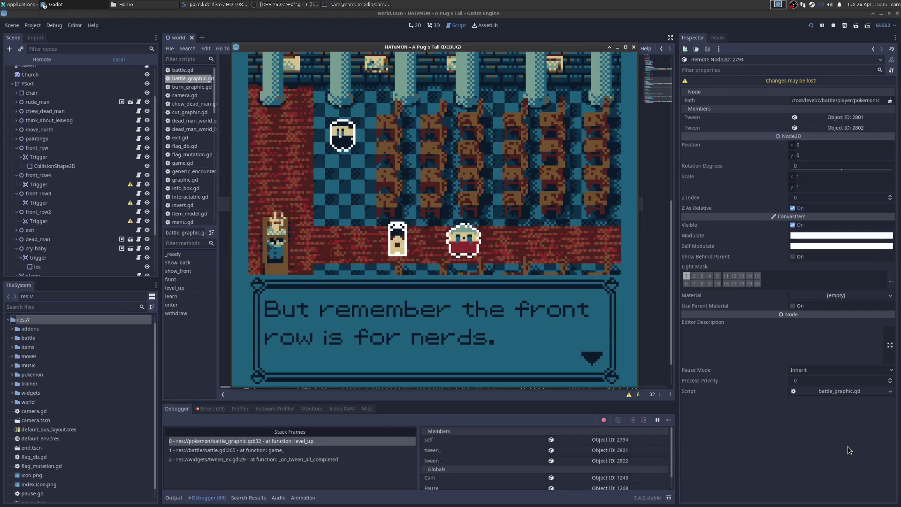
{"action": "key", "text": "Return"}
Walk left to the churchgoer and read his lines up to 'I think you should leave.'.
{"action": "key", "text": "Left"}
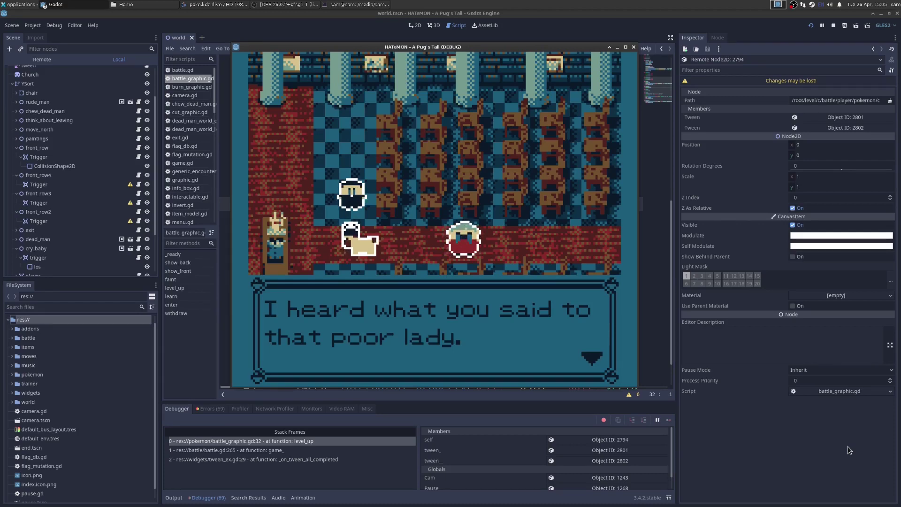
{"action": "key", "text": "Return"}
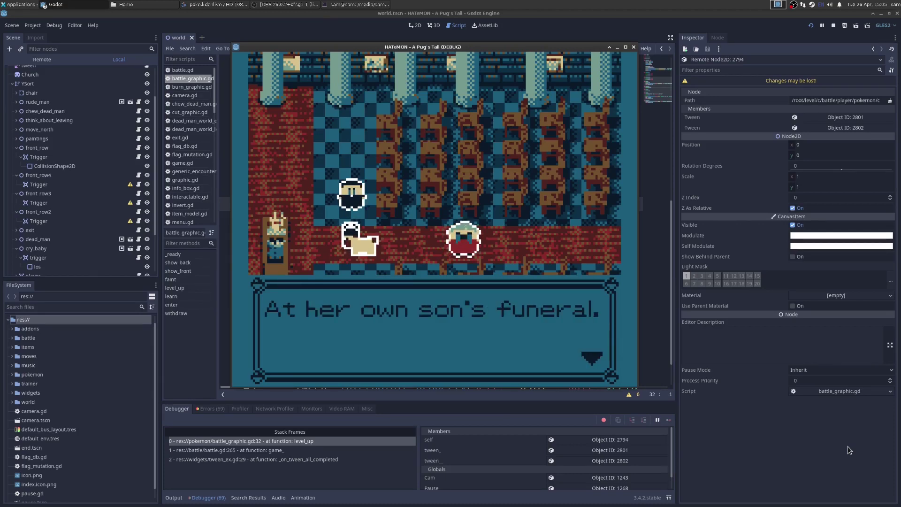
{"action": "key", "text": "Return"}
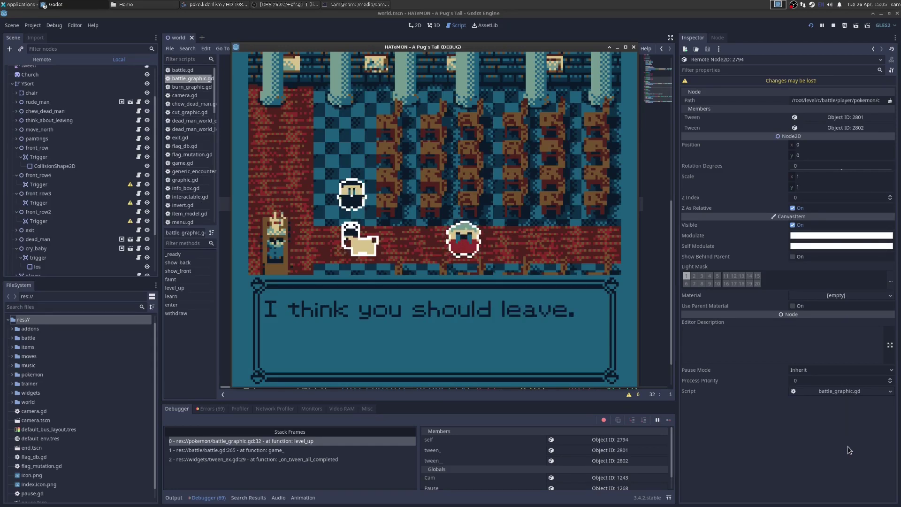
Start the battle with Rude Man and advance until Spikey Hat is sent out.
{"action": "key", "text": "Return"}
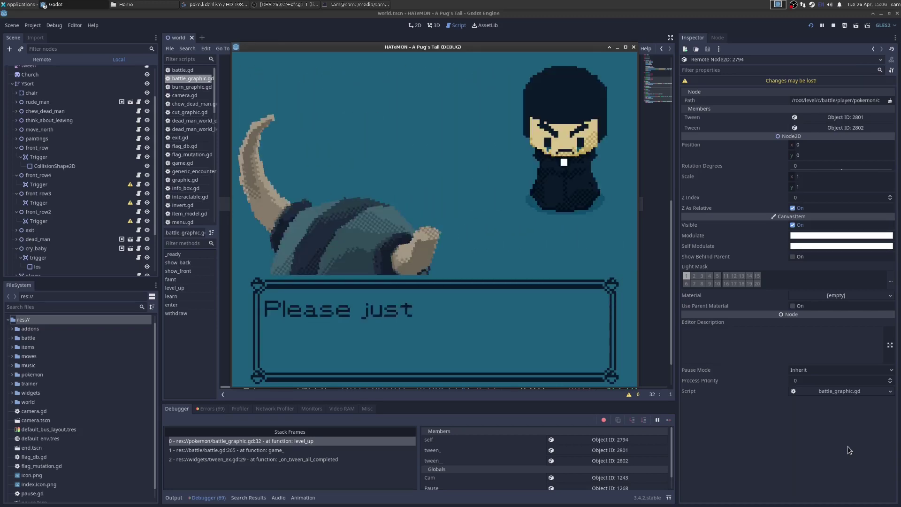
{"action": "key", "text": "Return"}
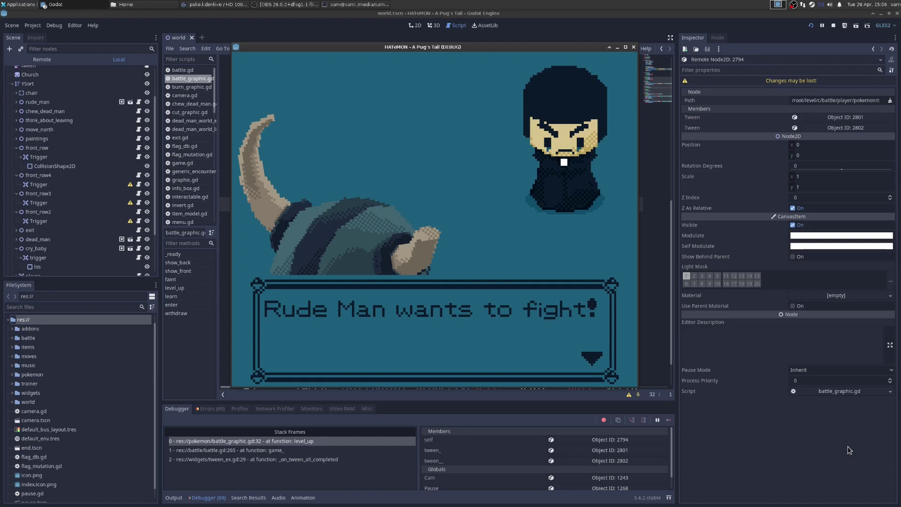
{"action": "key", "text": "Return"}
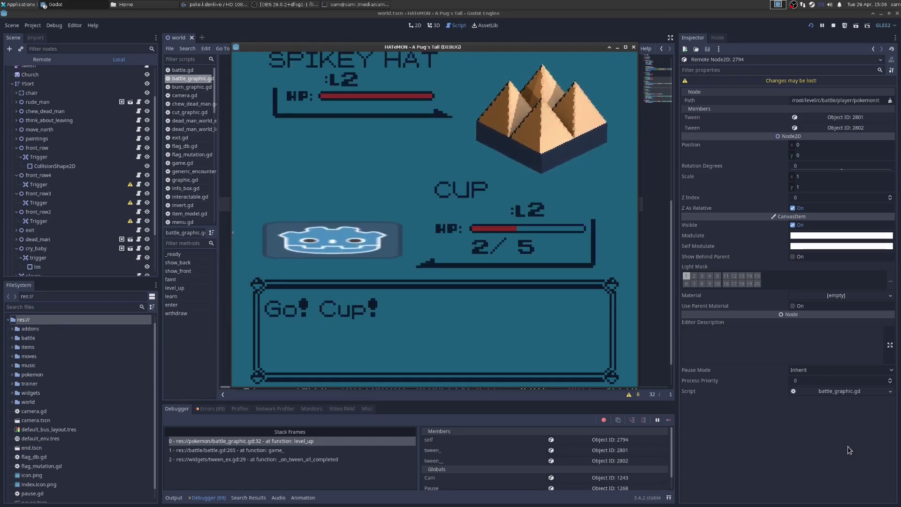
Have Cup use THUNDERPOWER on Spikey Hat.
{"action": "key", "text": "Return"}
{"action": "key", "text": "Down"}
{"action": "key", "text": "Return"}
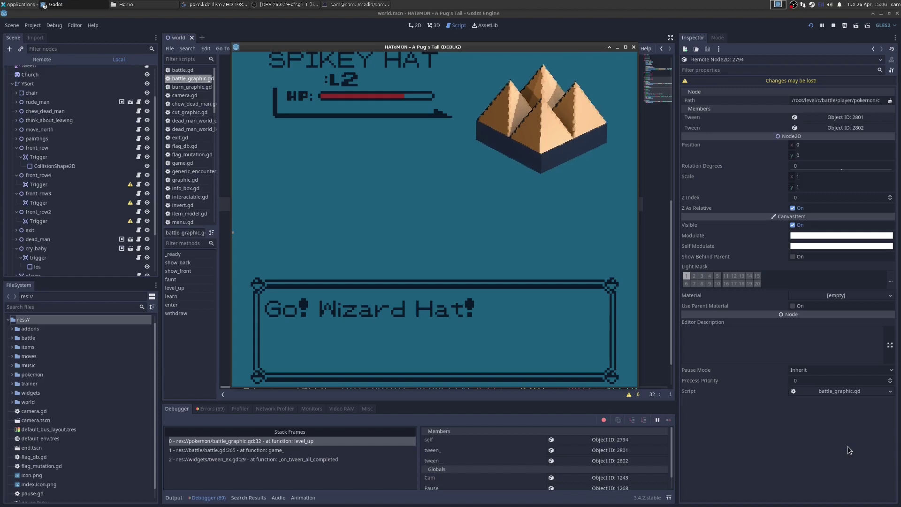
Attack twice with Wizard Hat's THUNDERBOLT until it faints at 0/5 HP, returning to the church.
{"action": "key", "text": "Return"}
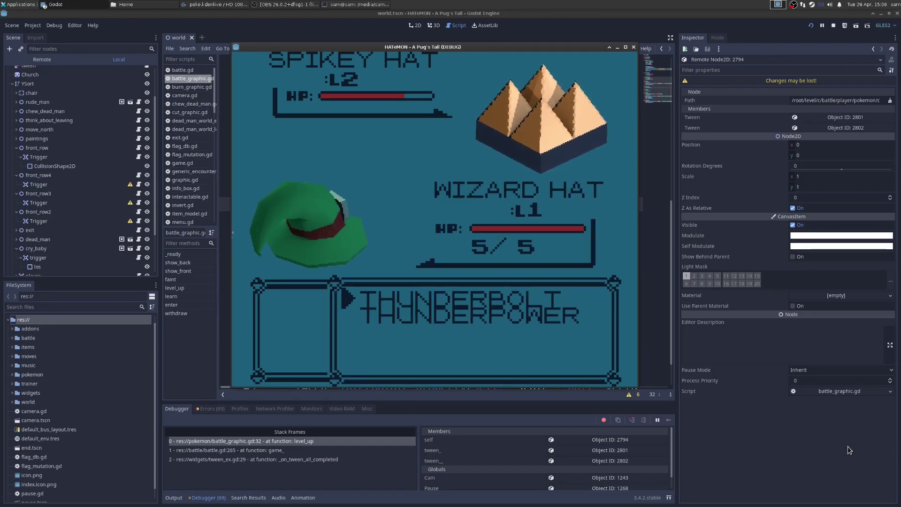
{"action": "key", "text": "Return"}
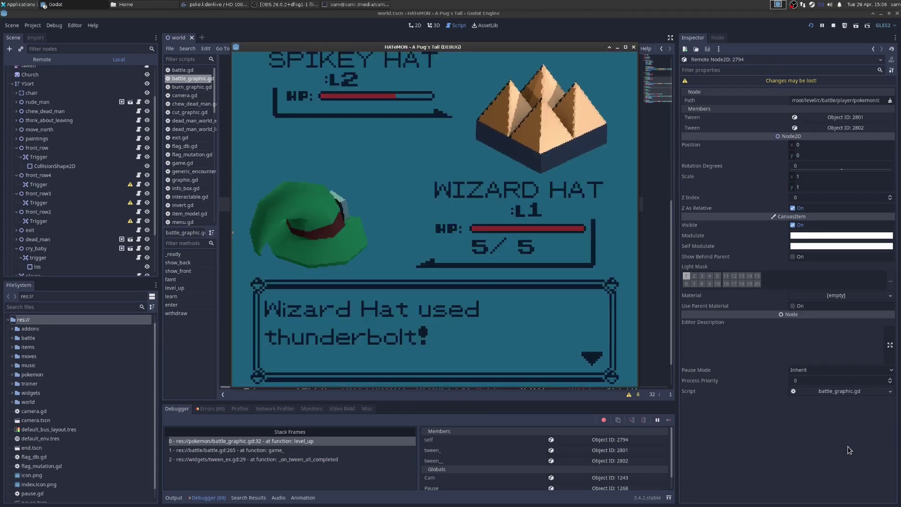
{"action": "key", "text": "Return"}
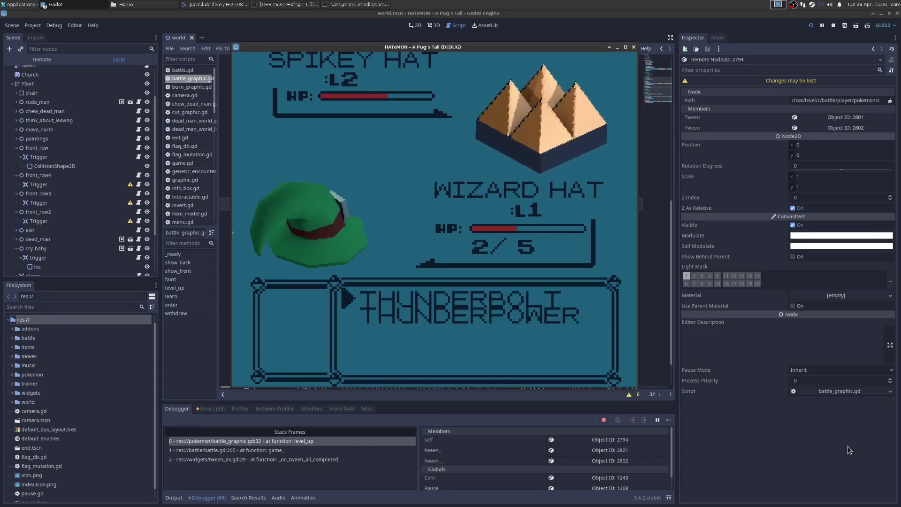
{"action": "key", "text": "Return"}
{"action": "key", "text": "Return"}
{"action": "key", "text": "Return"}
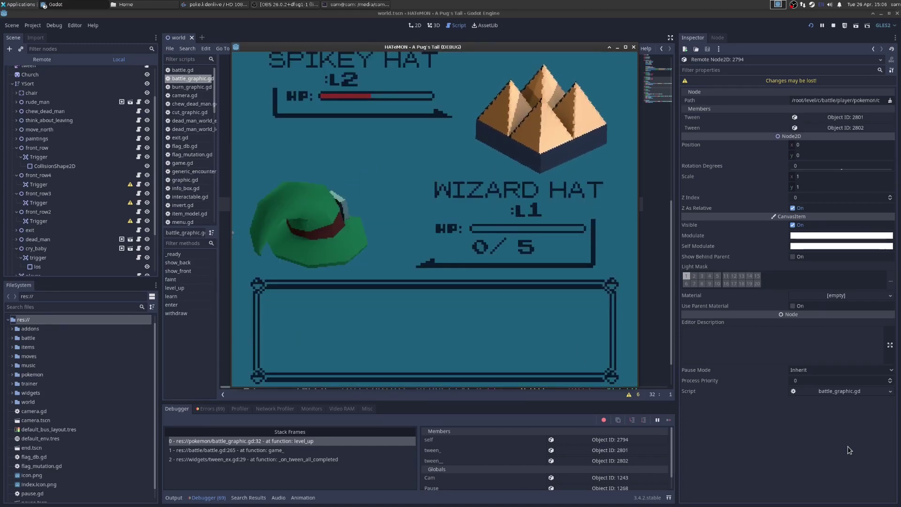
{"action": "key", "text": "Return"}
{"action": "key", "text": "Return"}
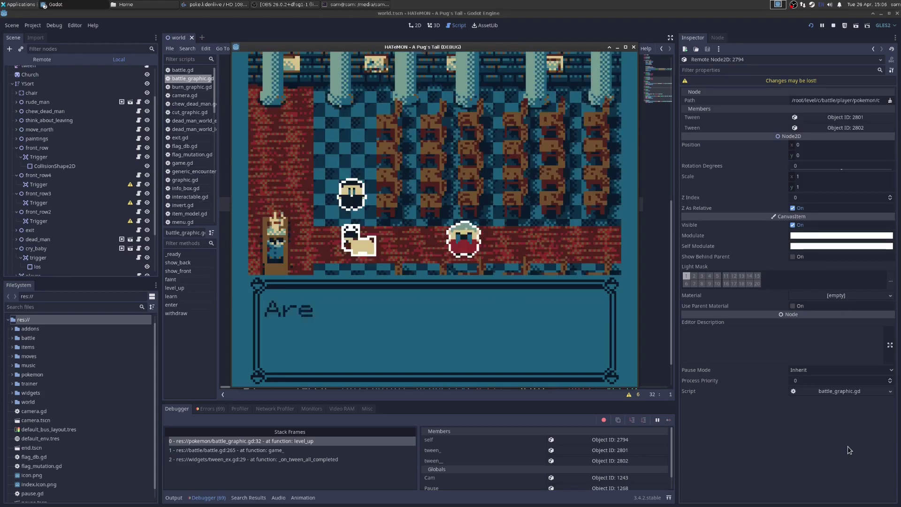
Step left to the dead man and chew his femur, restoring all HATeMON HP.
{"action": "key", "text": "Return"}
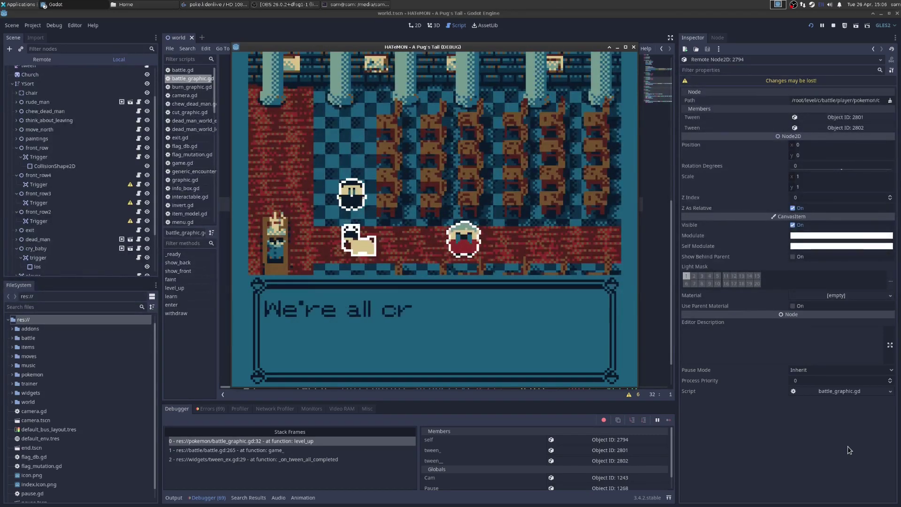
{"action": "key", "text": "Return"}
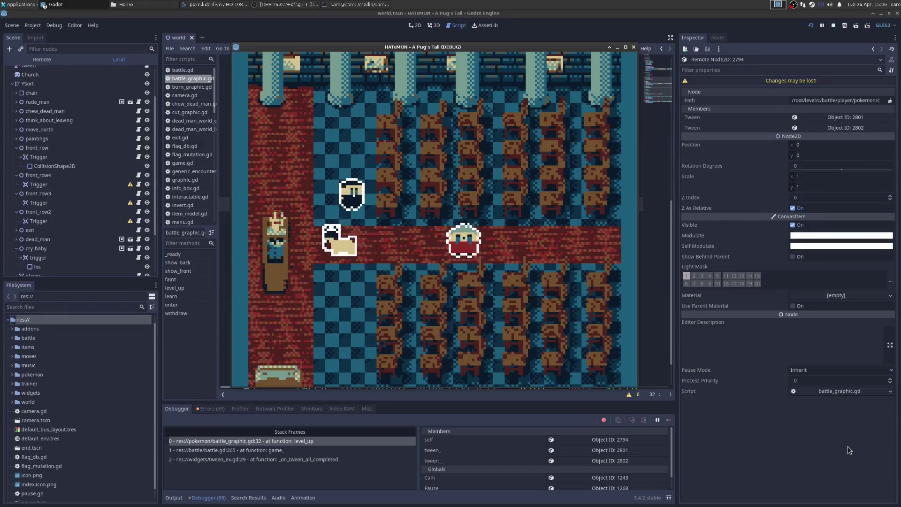
{"action": "key", "text": "Left"}
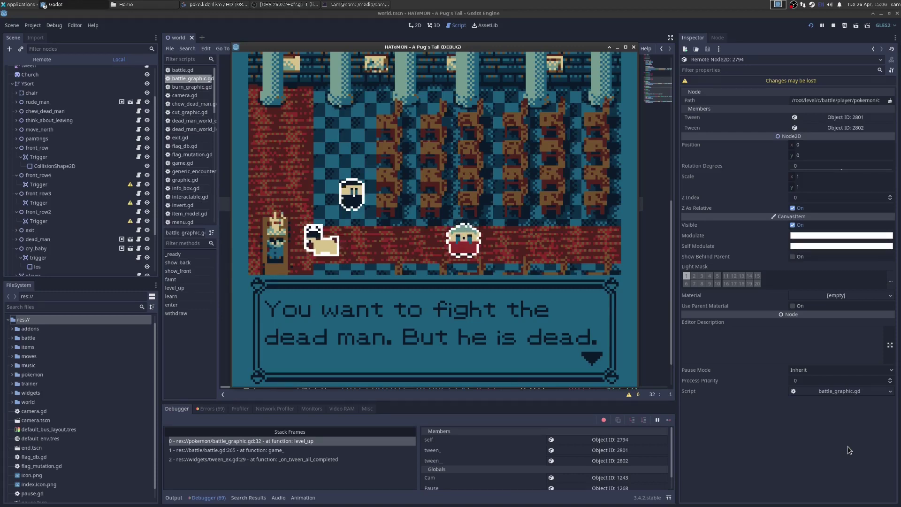
{"action": "key", "text": "Return"}
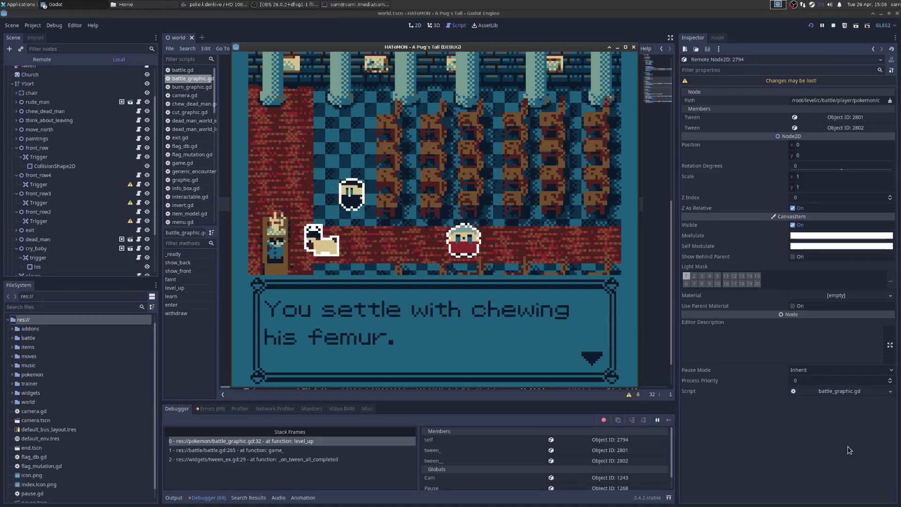
{"action": "key", "text": "Return"}
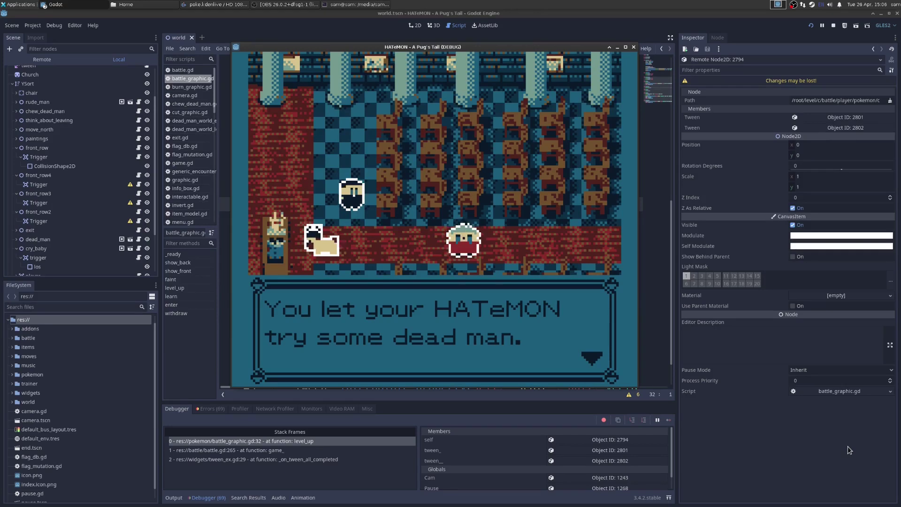
{"action": "key", "text": "Return"}
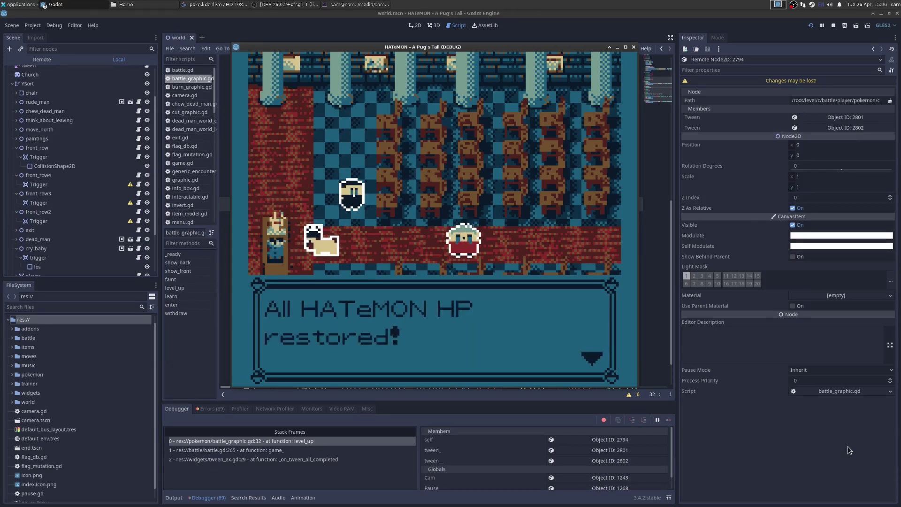
Read through the piano hint and walk the pug north toward the paintings.
{"action": "key", "text": "Return"}
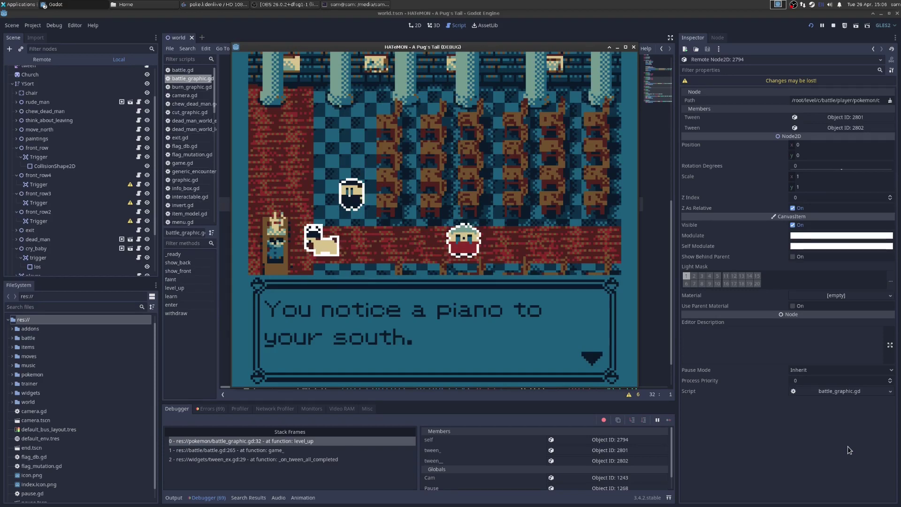
{"action": "key", "text": "Return"}
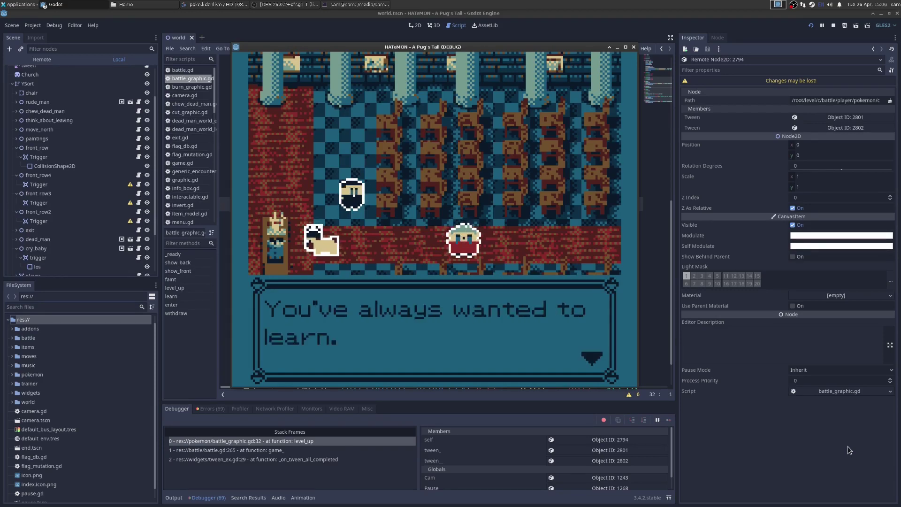
{"action": "key", "text": "Return"}
{"action": "key", "text": "Up"}
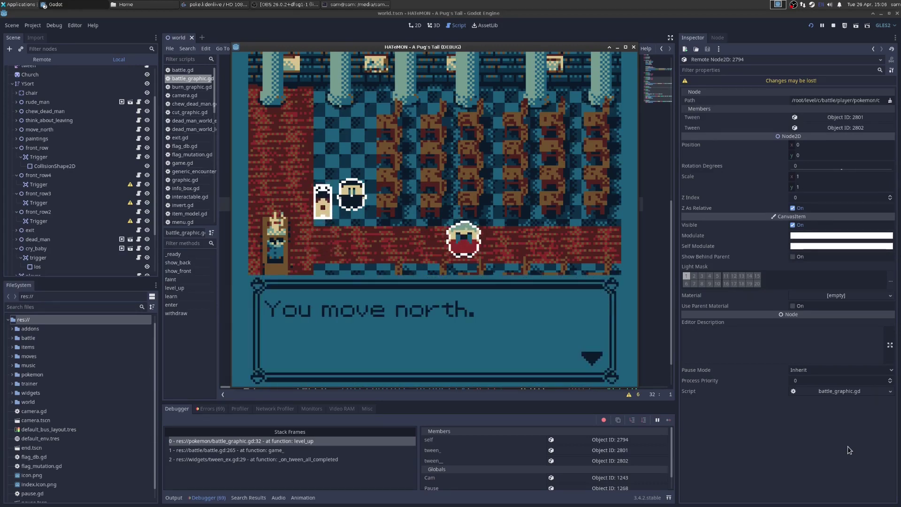
{"action": "key", "text": "Return"}
{"action": "key", "text": "Return"}
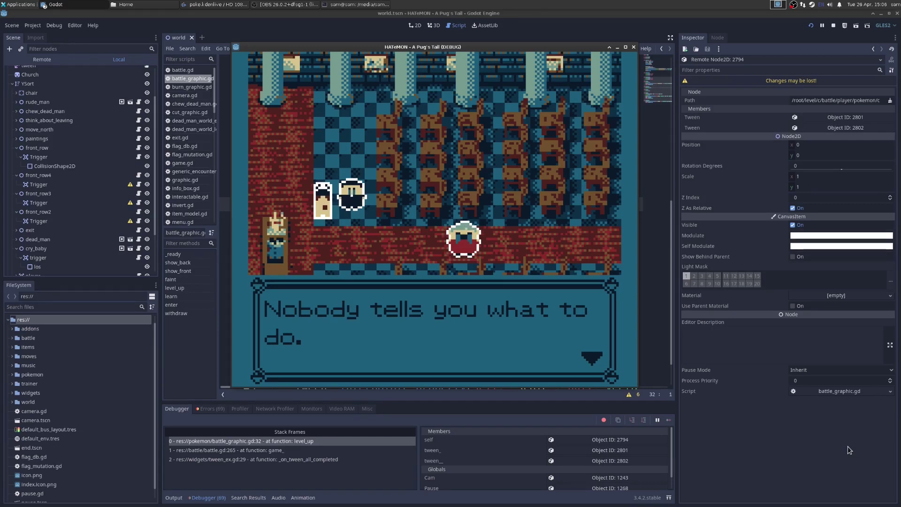
{"action": "key", "text": "Return"}
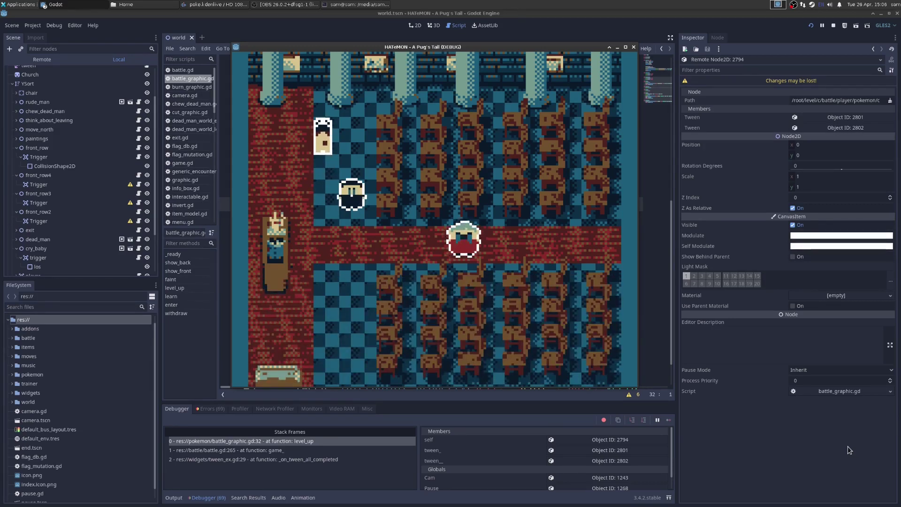
Inspect the painting on the wall and read through its commentary.
{"action": "key", "text": "Return"}
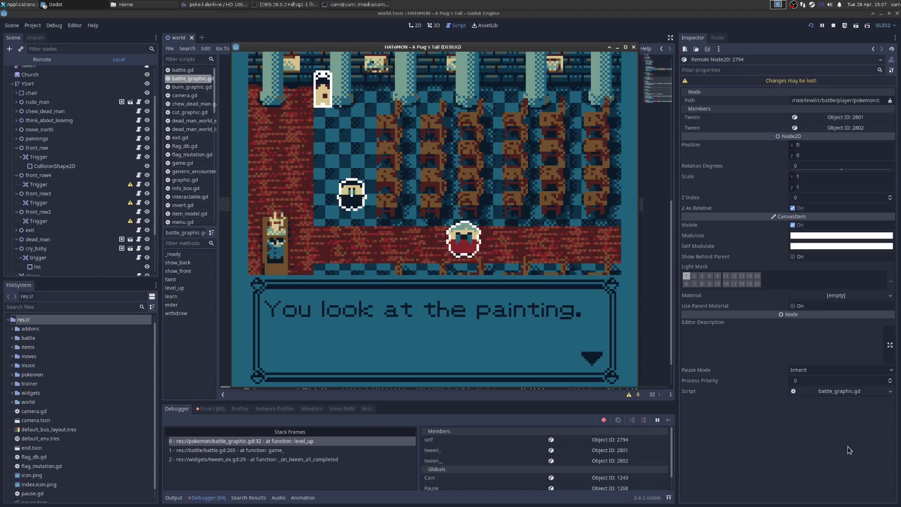
{"action": "key", "text": "Return"}
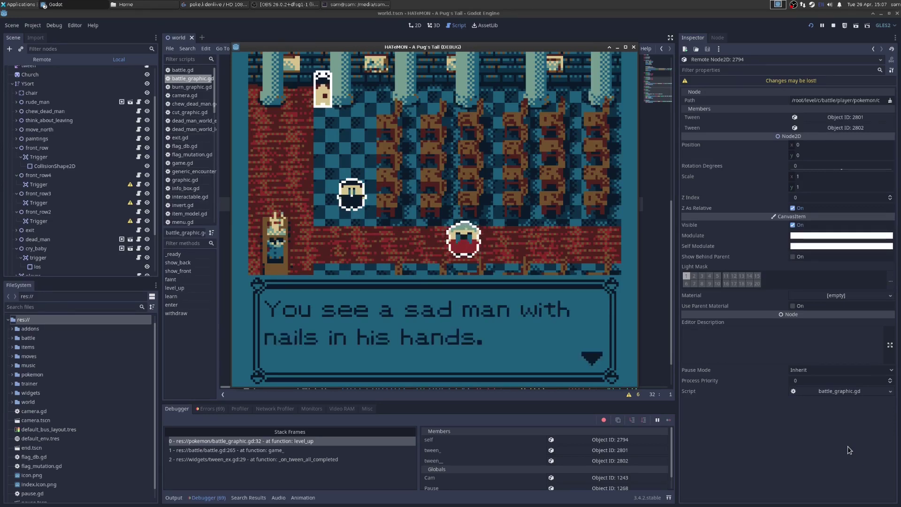
{"action": "key", "text": "Return"}
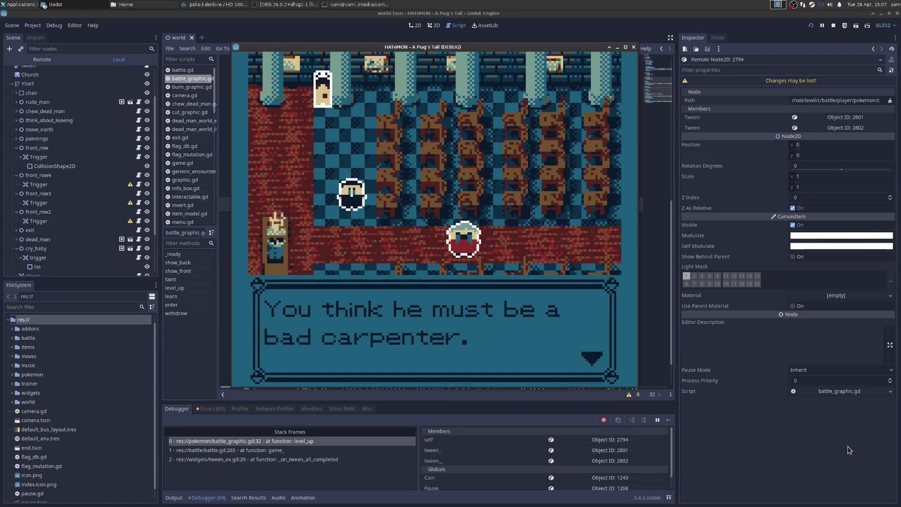
{"action": "key", "text": "Return"}
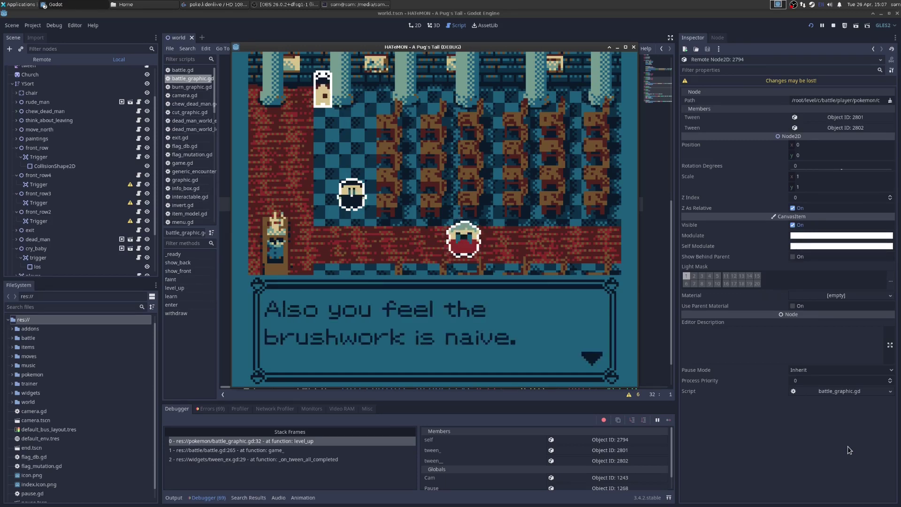
{"action": "key", "text": "Return"}
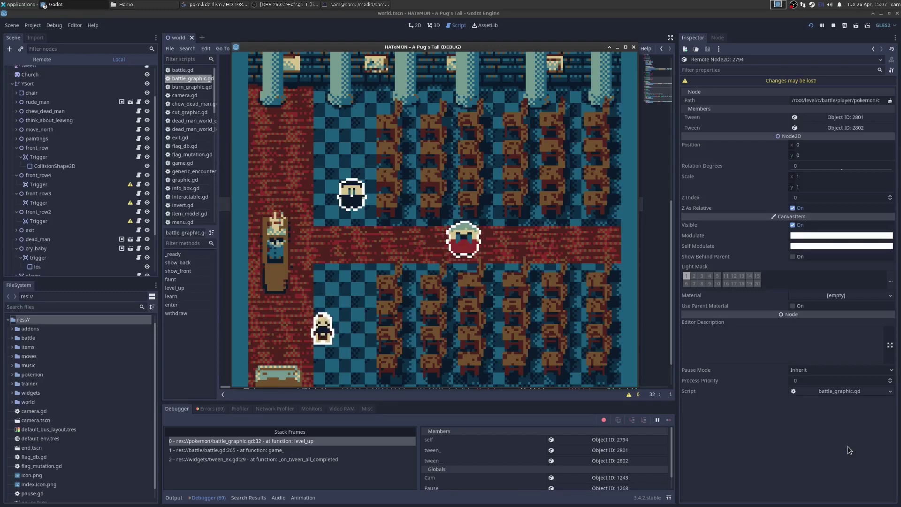
Play chopsticks on the piano and advance through the reanimated dead man's rant.
{"action": "key", "text": "Return"}
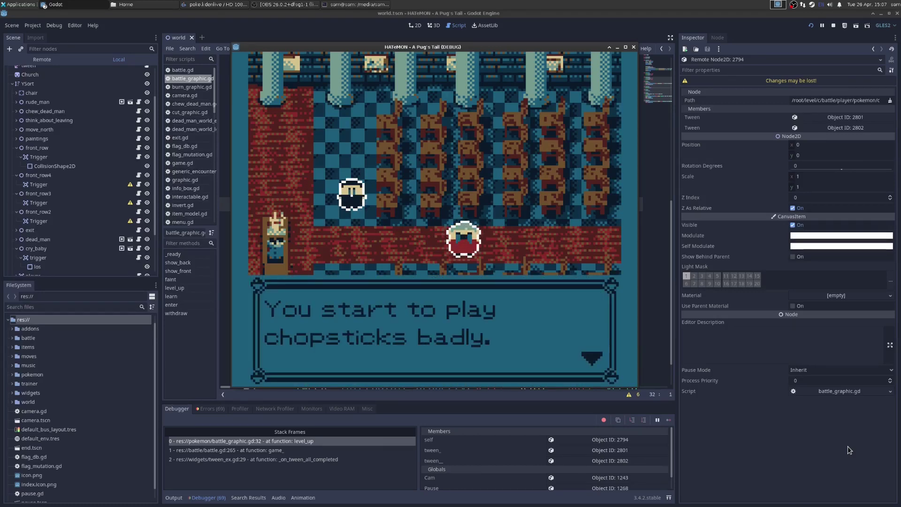
{"action": "key", "text": "Return"}
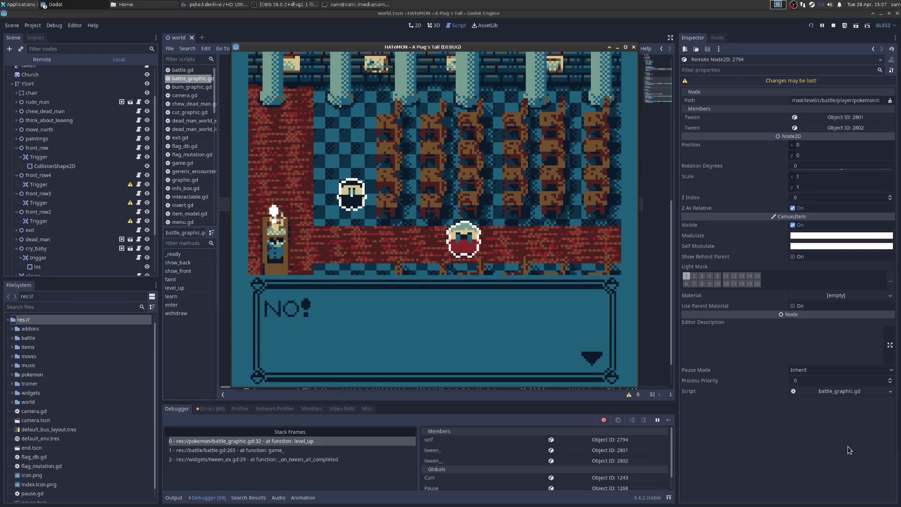
{"action": "key", "text": "Return"}
{"action": "key", "text": "Return"}
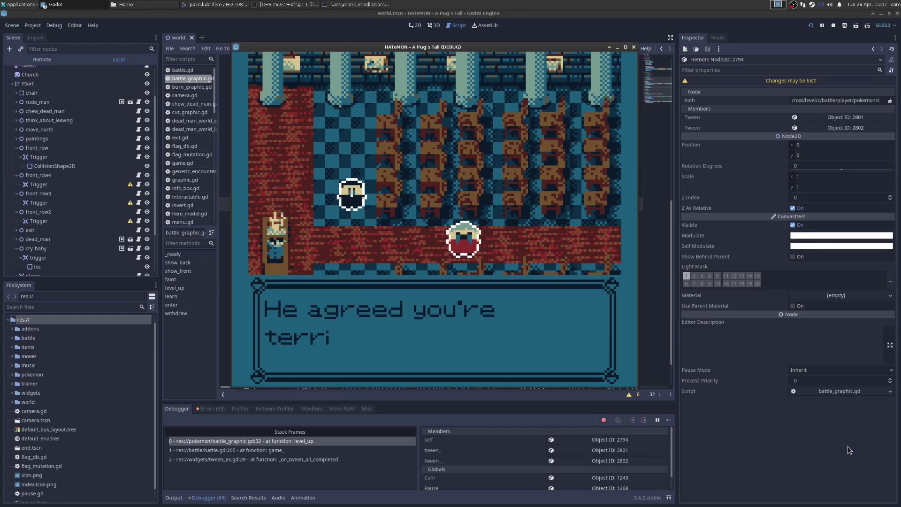
{"action": "key", "text": "Return"}
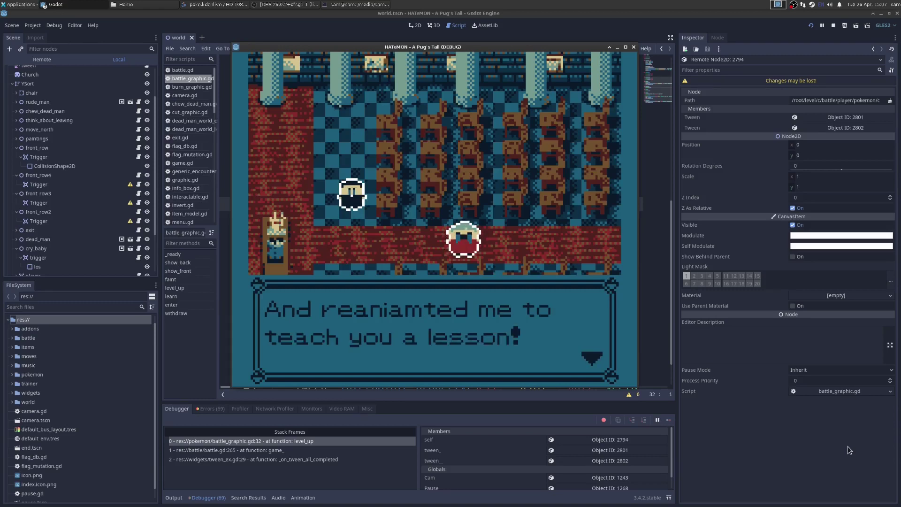
{"action": "key", "text": "Return"}
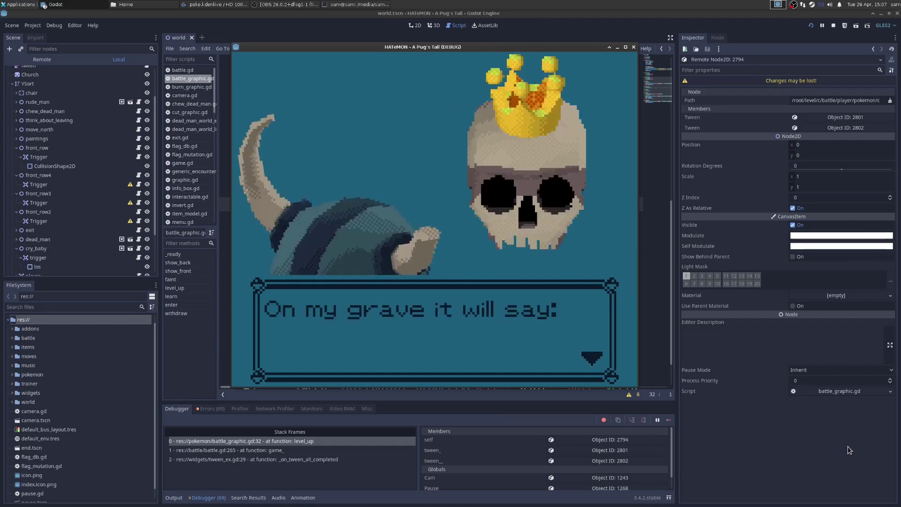
Advance the dead man's grave-inscription boast until his battle starts with Crown.
{"action": "key", "text": "Return"}
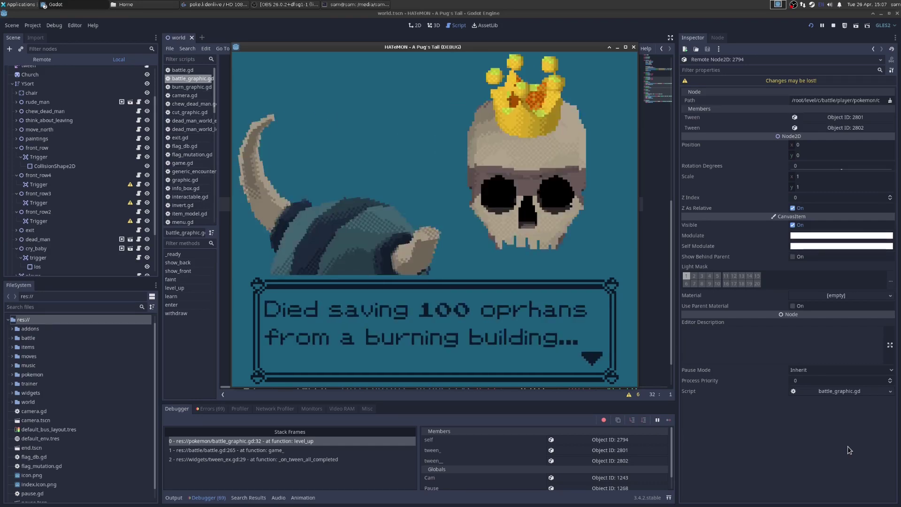
{"action": "key", "text": "Return"}
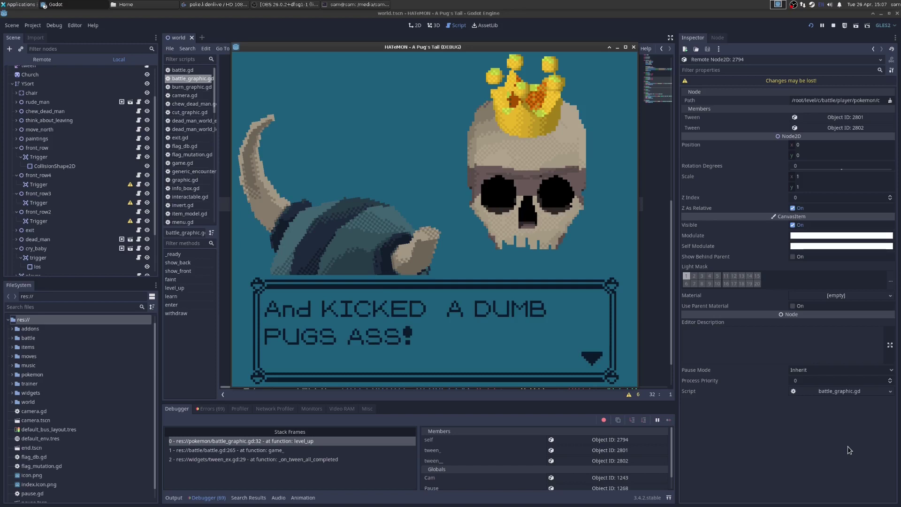
{"action": "key", "text": "Return"}
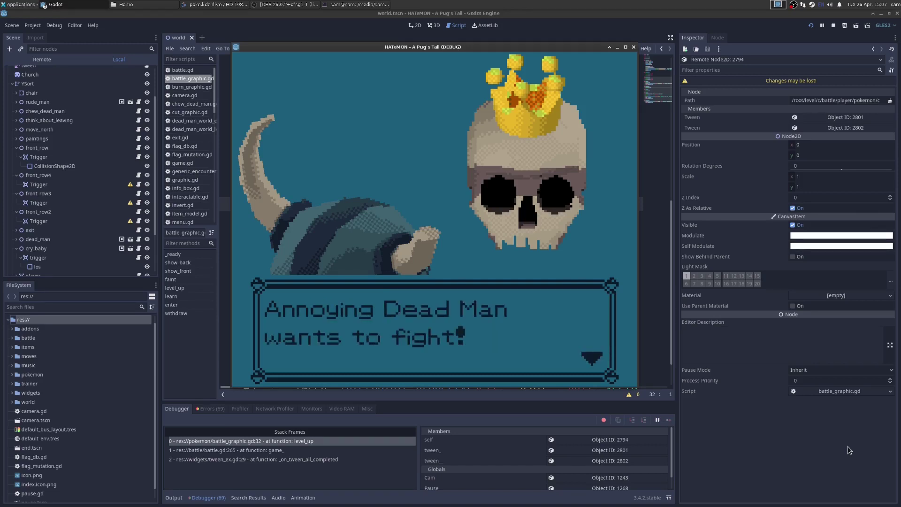
{"action": "key", "text": "Return"}
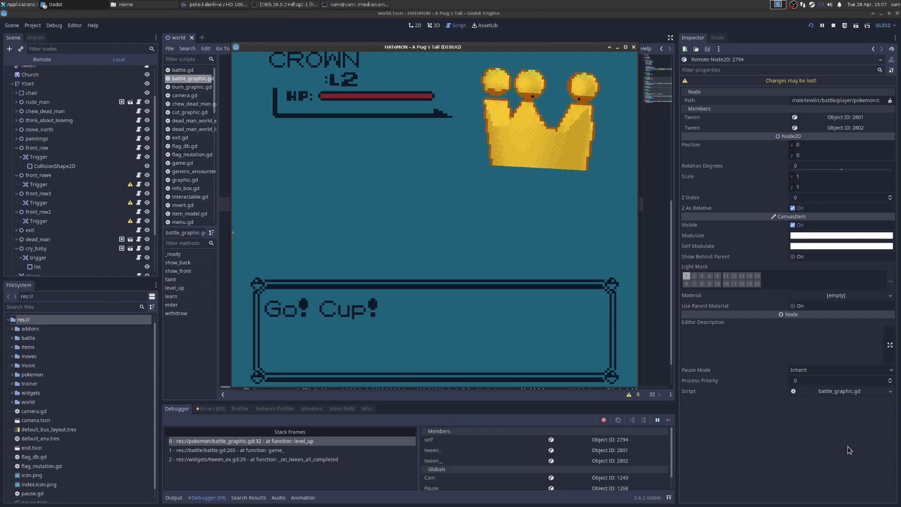
Fight with Cup's THUNDERBOLT against Crown and Beer until Cup faints.
{"action": "key", "text": "Return"}
{"action": "key", "text": "Return"}
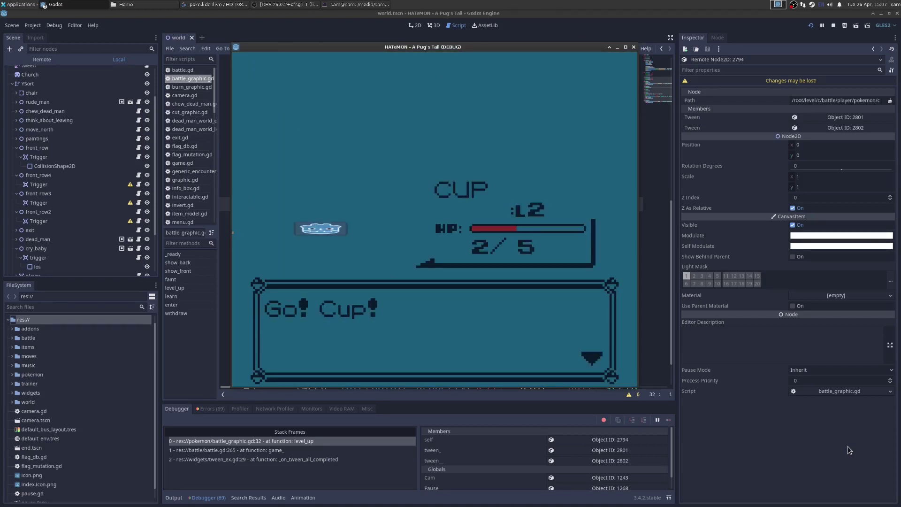
{"action": "key", "text": "Return"}
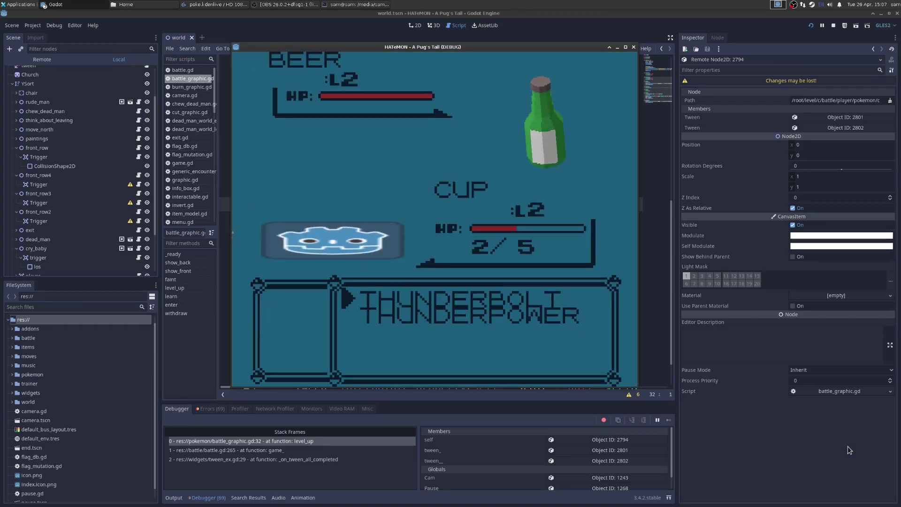
{"action": "key", "text": "Return"}
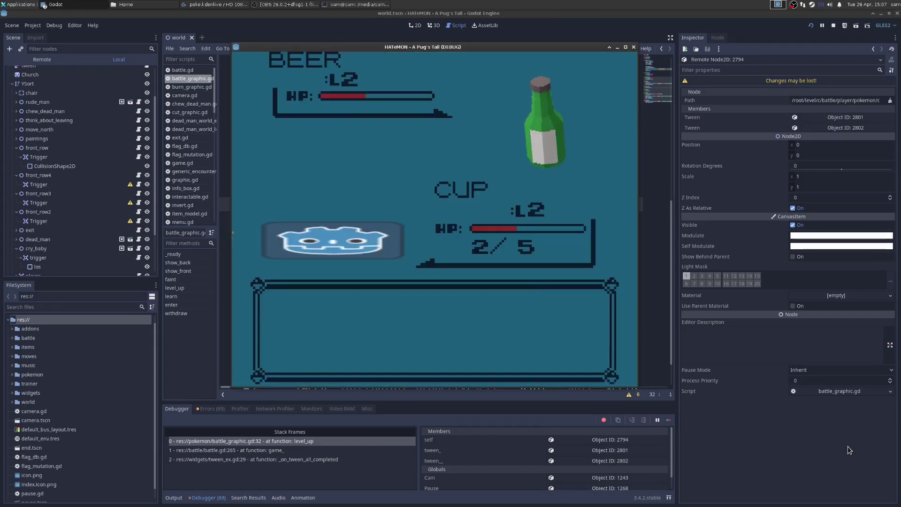
{"action": "key", "text": "Return"}
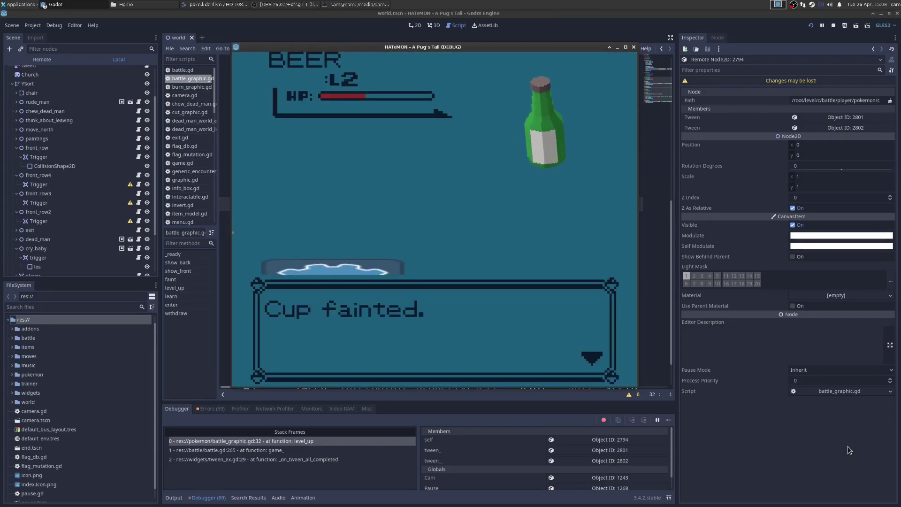
Send out Wizard Hat, win with THUNDERBOLT, and return to the church.
{"action": "key", "text": "Return"}
{"action": "key", "text": "Return"}
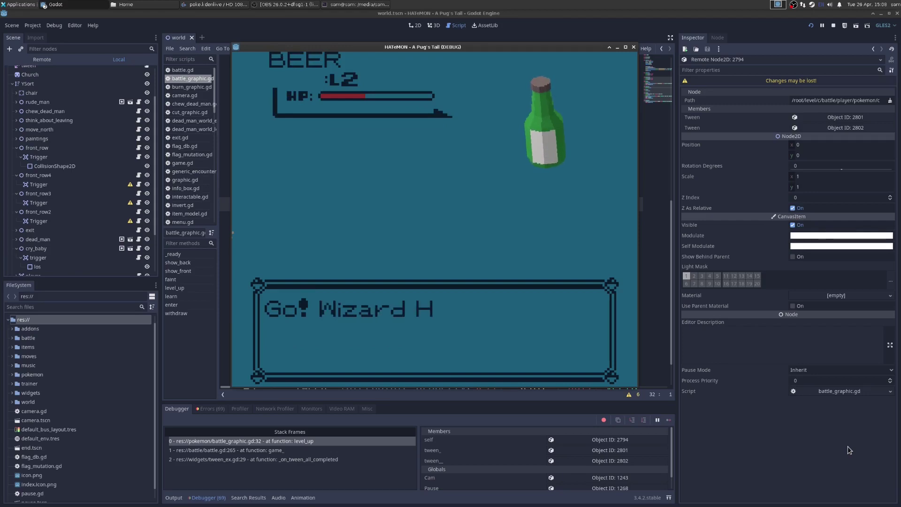
{"action": "key", "text": "Return"}
{"action": "key", "text": "Return"}
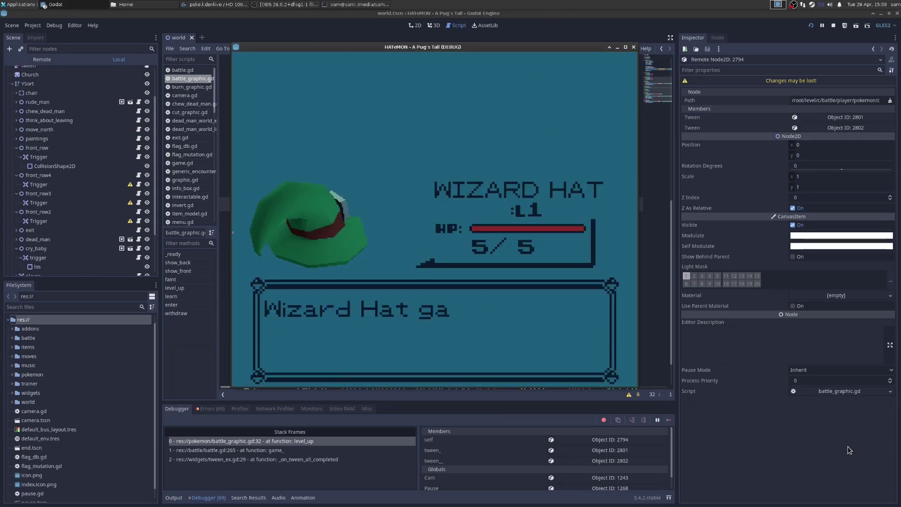
{"action": "key", "text": "Return"}
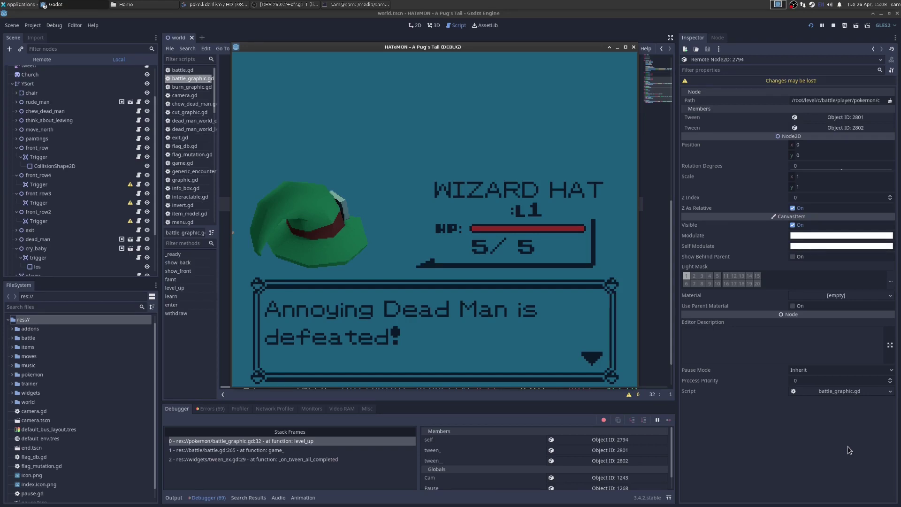
{"action": "key", "text": "Return"}
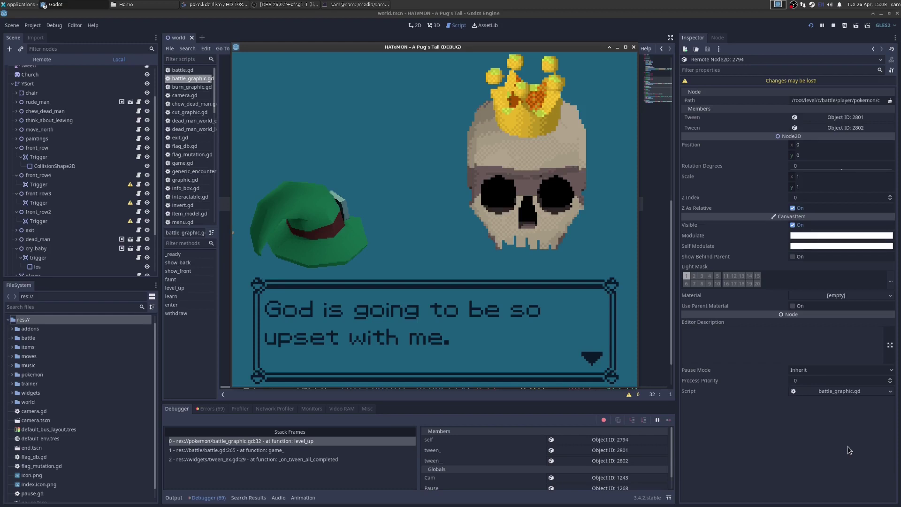
{"action": "key", "text": "Return"}
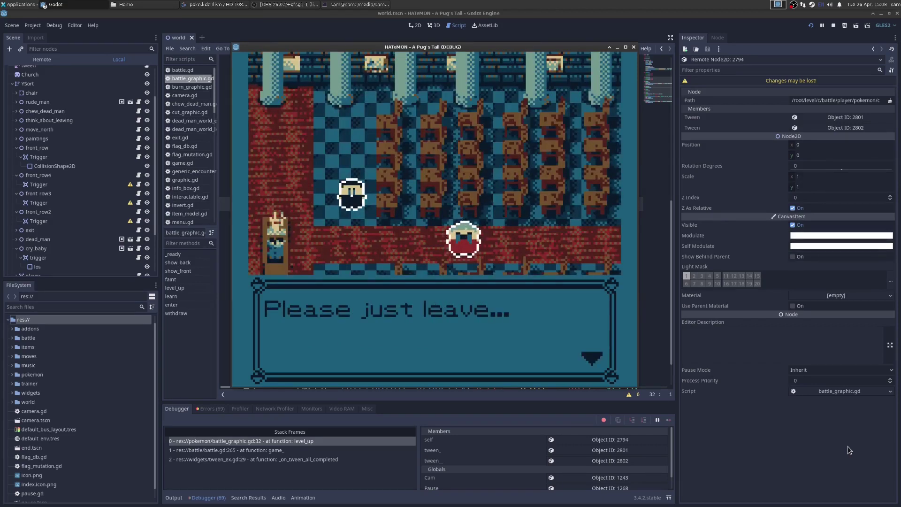
Walk the pug up the aisle and right out of the church to the Thanks for playing screen.
{"action": "key", "text": "Return"}
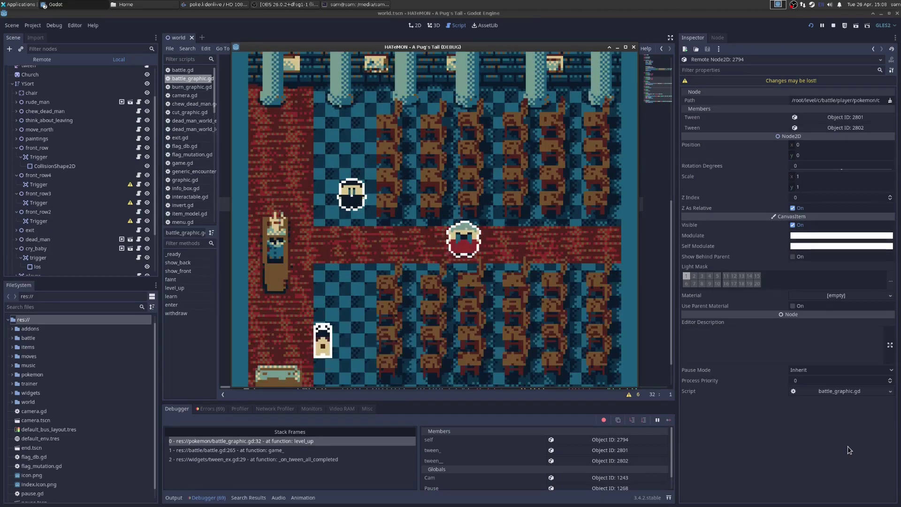
{"action": "key", "text": "Up"}
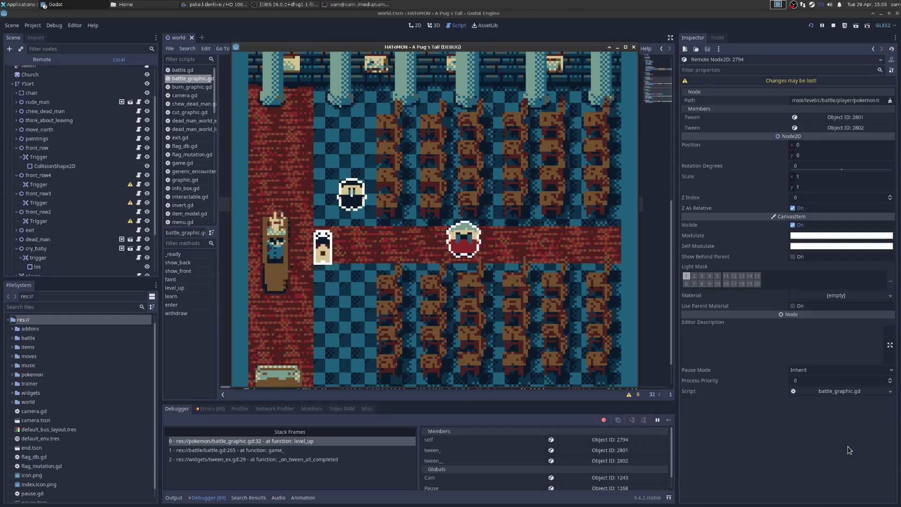
{"action": "key", "text": "Right"}
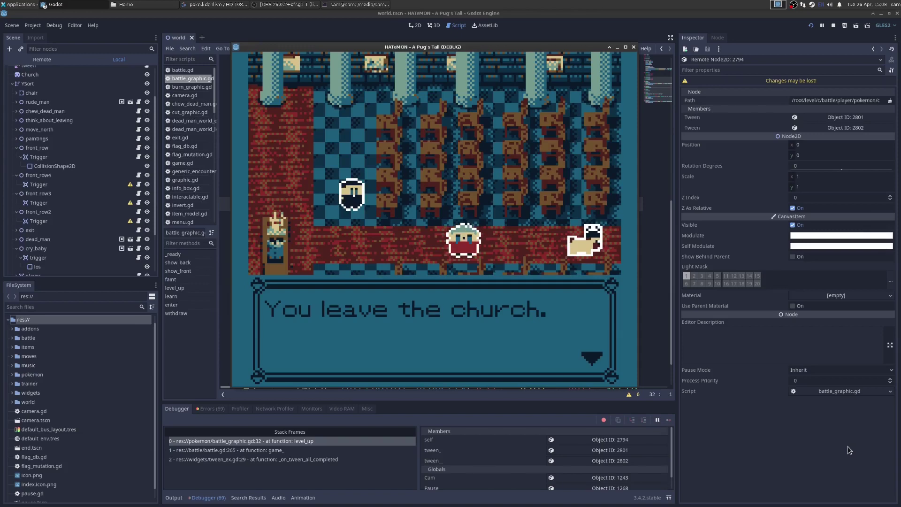
{"action": "key", "text": "Return"}
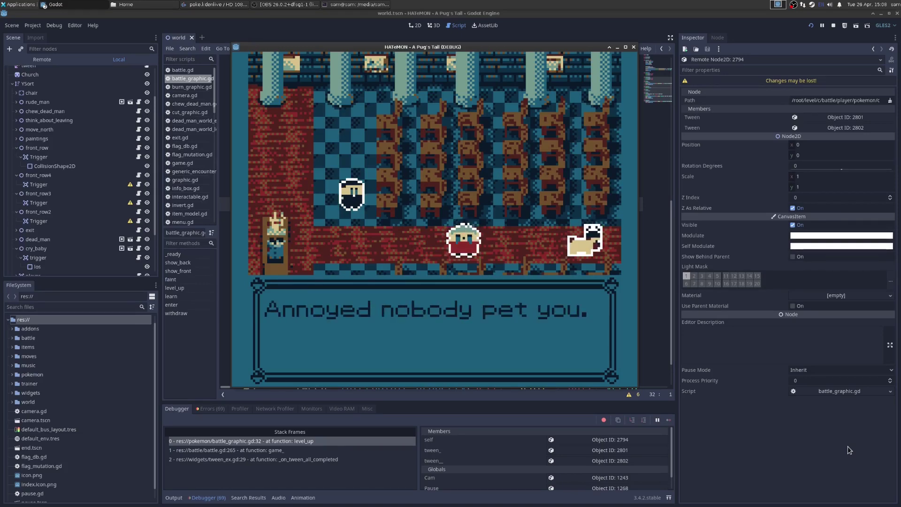
{"action": "key", "text": "Return"}
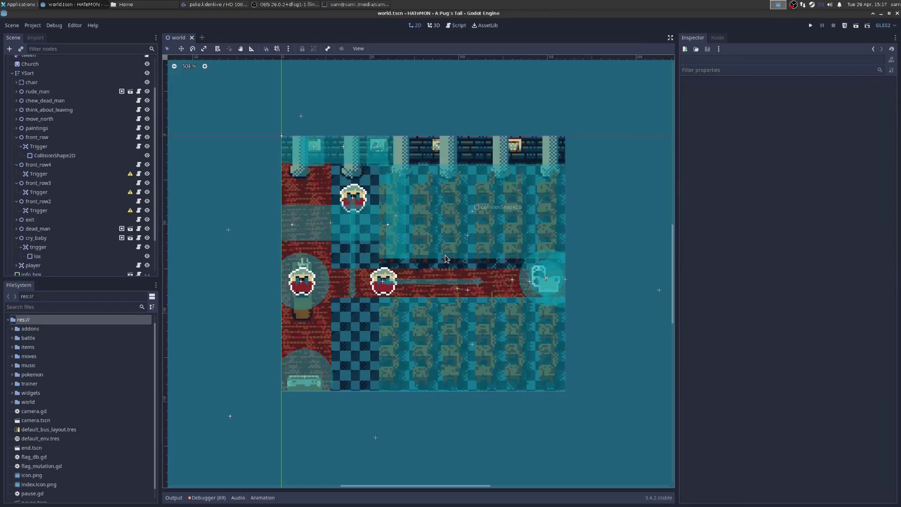
{"action": "scroll", "coordinate": [449, 260], "scroll_direction": "up", "scroll_amount": 2}
{"action": "scroll", "coordinate": [455, 267], "scroll_direction": "down", "scroll_amount": 1}
{"action": "scroll", "coordinate": [467, 271], "scroll_direction": "up", "scroll_amount": 2}
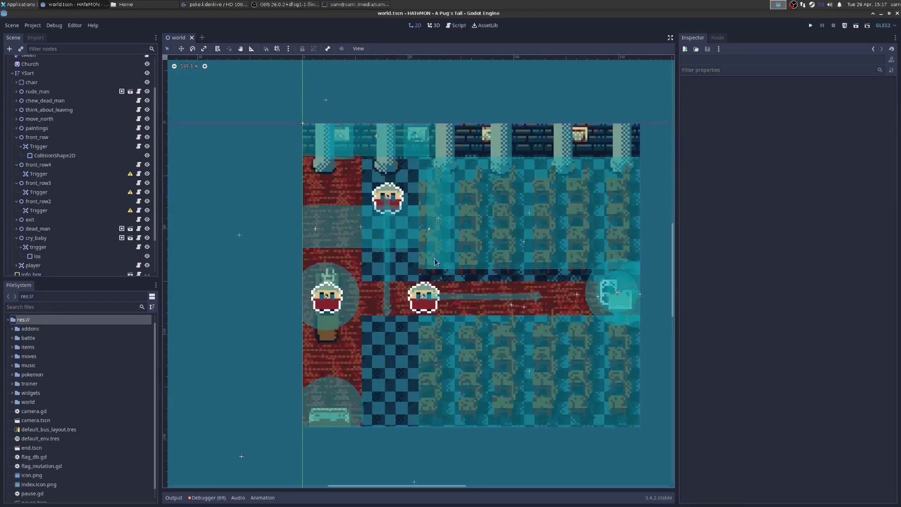
{"action": "scroll", "coordinate": [451, 264], "scroll_direction": "down", "scroll_amount": 1}
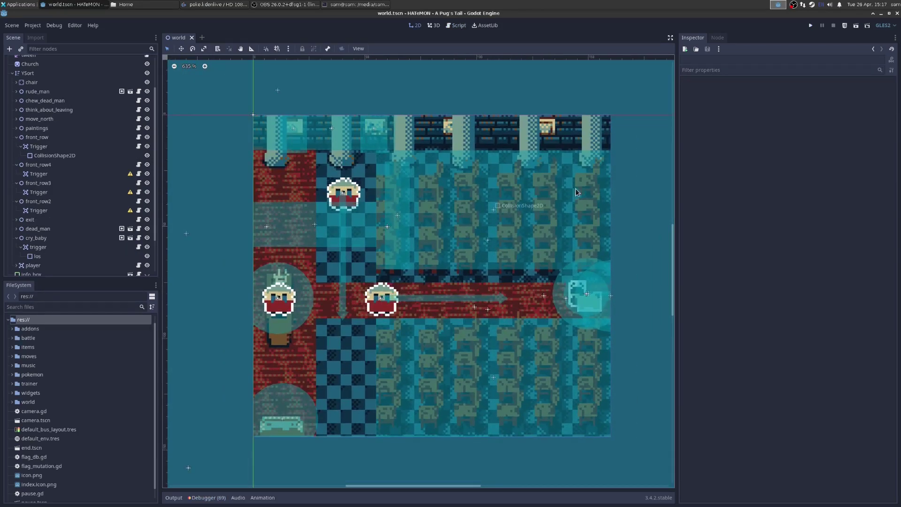
{"action": "scroll", "coordinate": [451, 285], "scroll_direction": "down", "scroll_amount": 1}
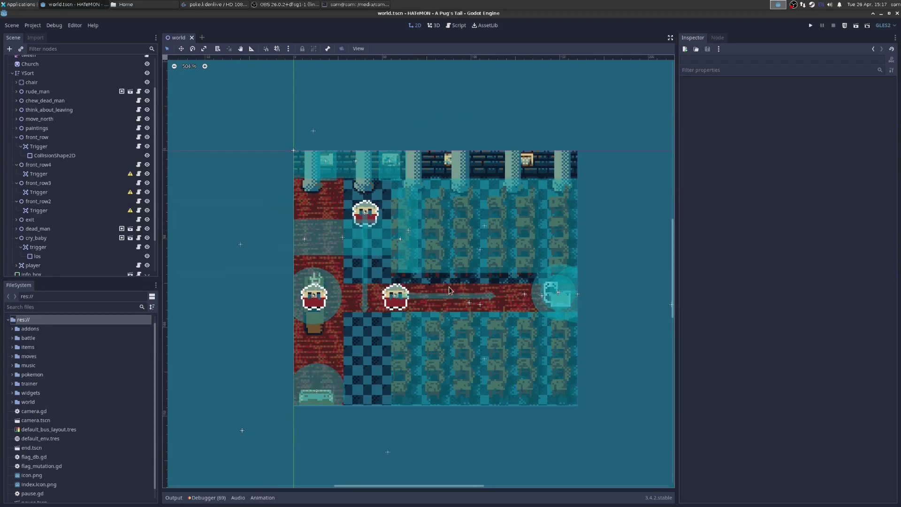